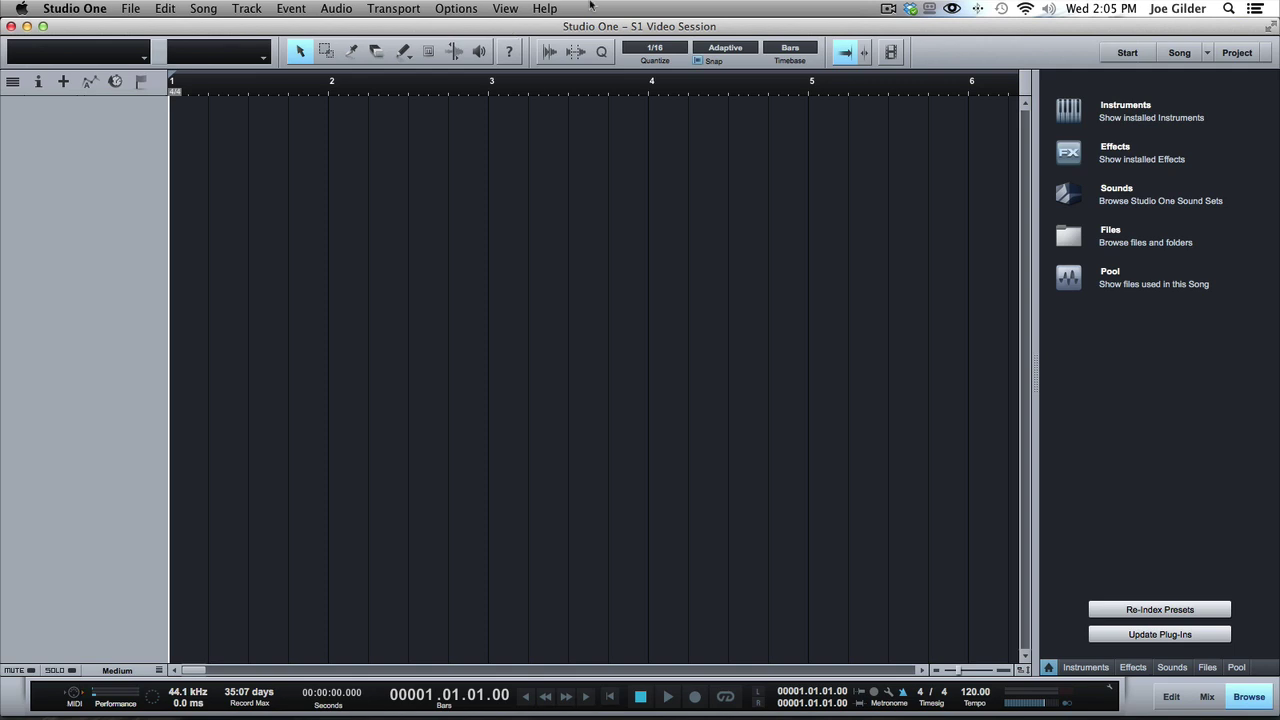
Fit a longer stretch of the timeline in view and hide the browser to widen the arrangement
left_click_drag(508, 78, 487, 9)
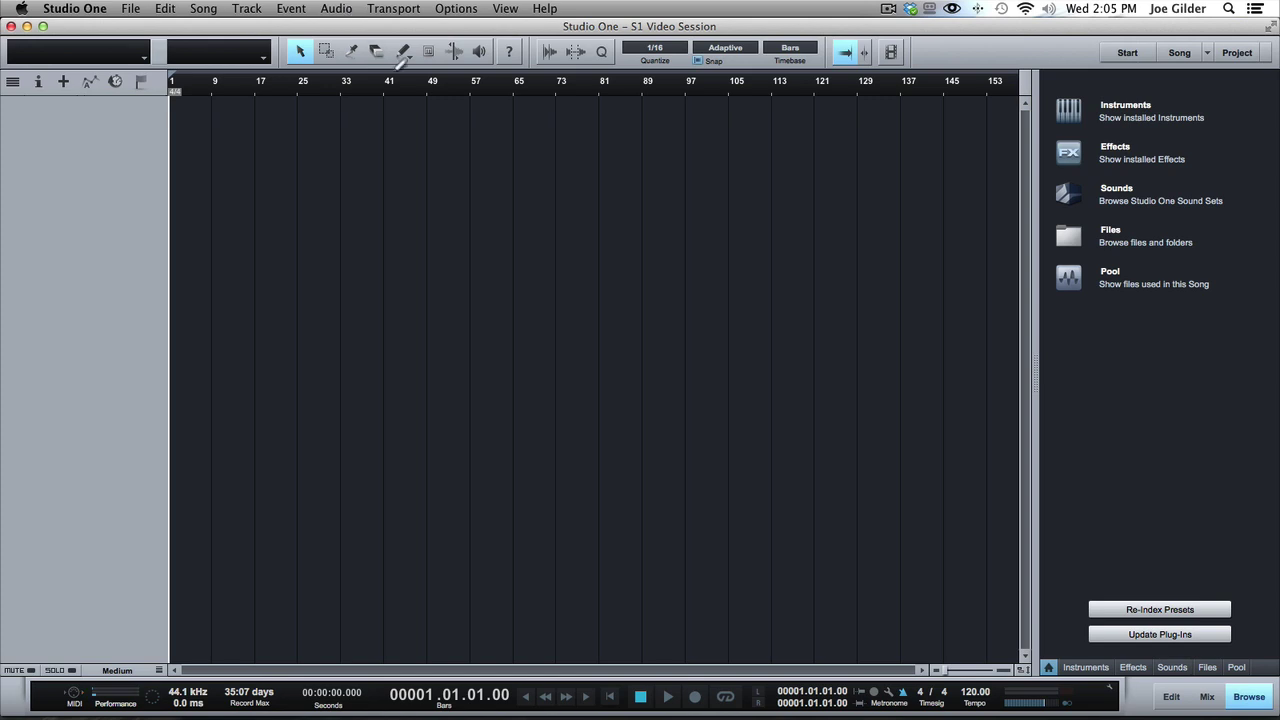
key("F7")
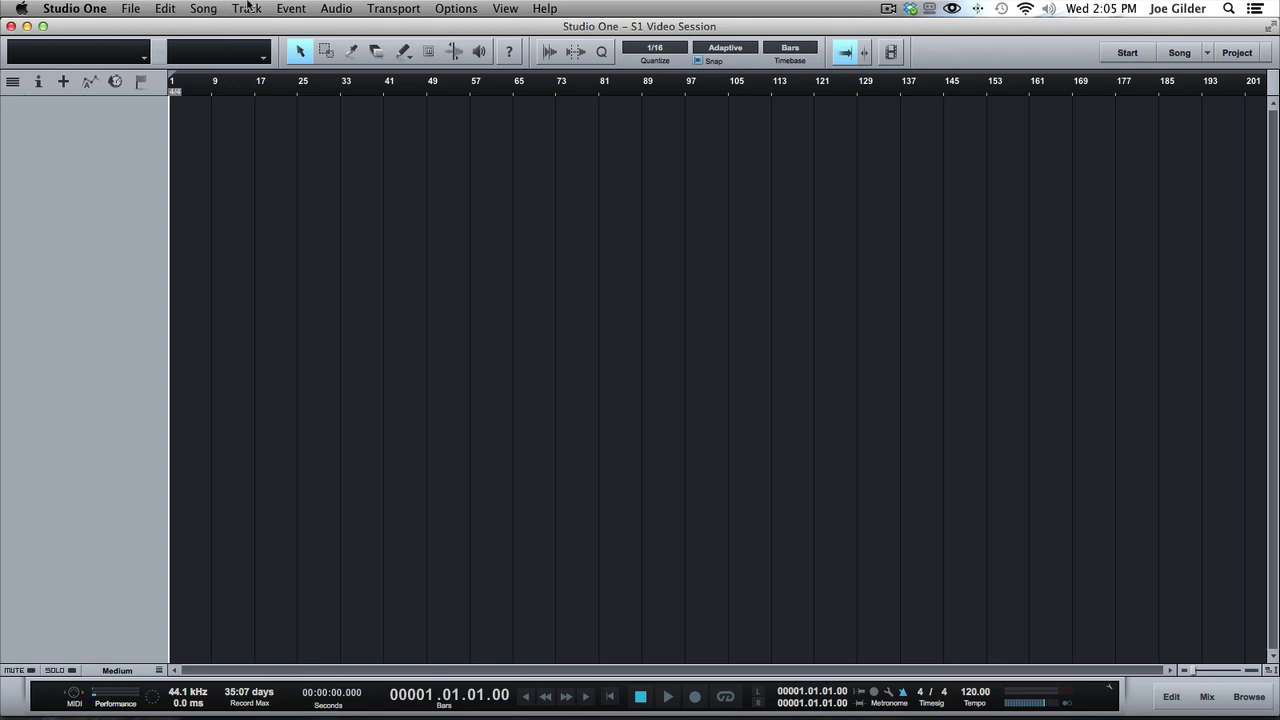
Add tracks for all available inputs to the empty song and look through the new track list
scroll(247, 3, "up", 10)
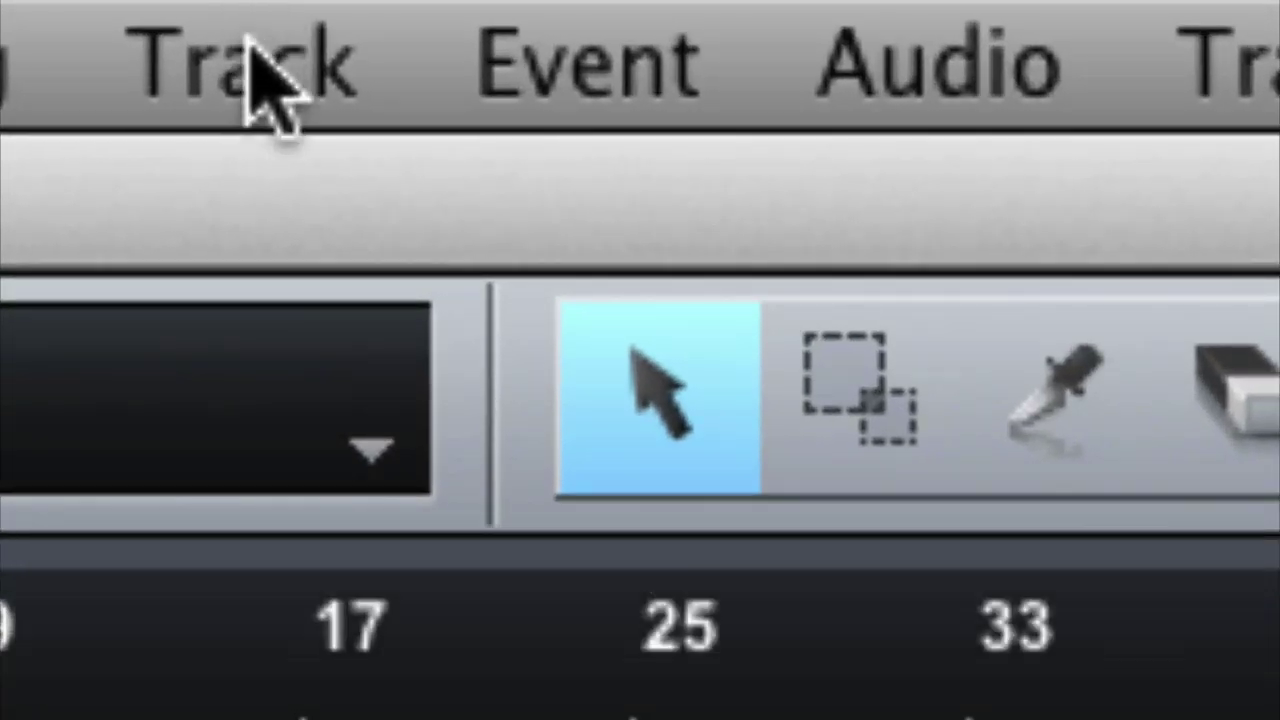
left_click(251, 42)
scroll(540, 250, "down", 5)
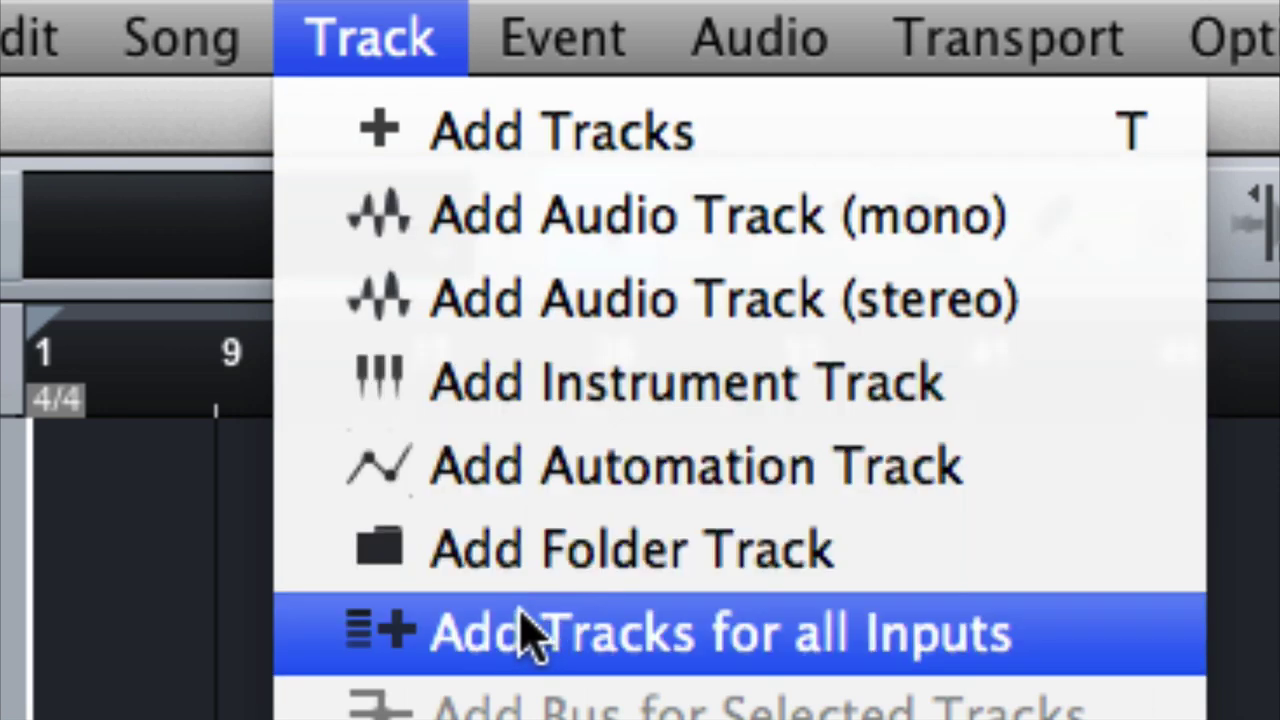
left_click(551, 643)
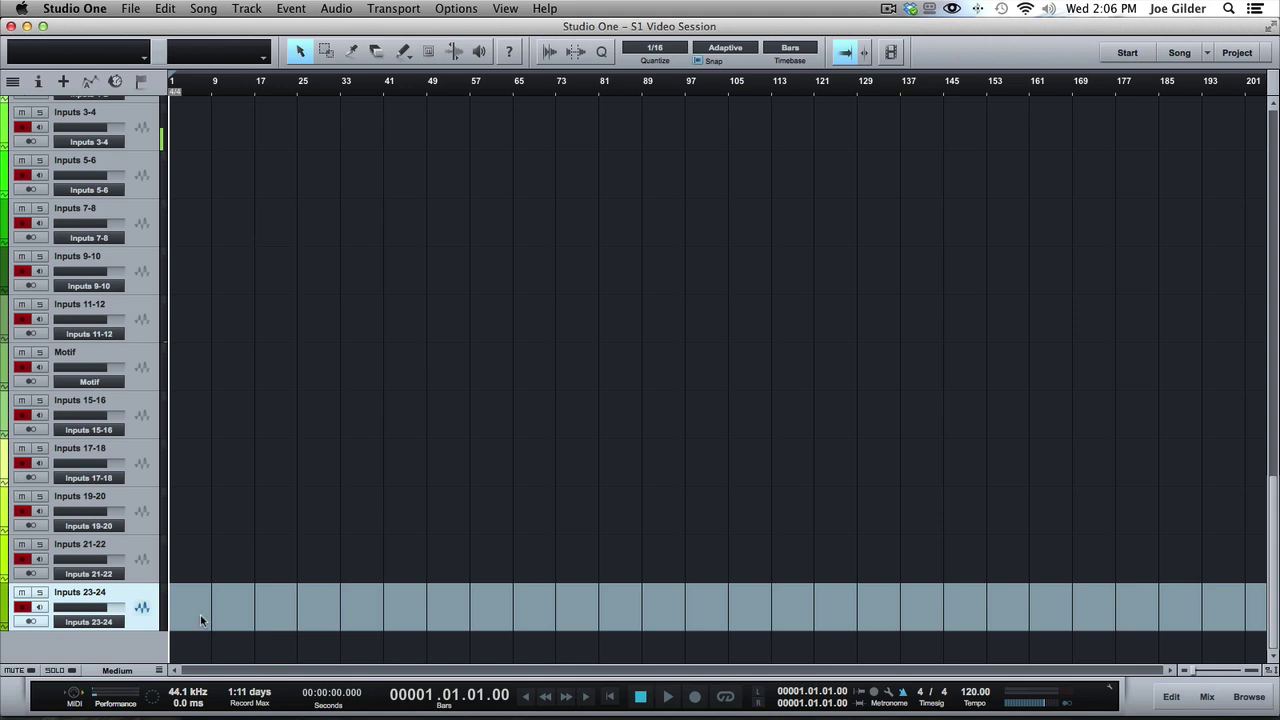
scroll(266, 429, "up", 15)
scroll(268, 430, "down", 10)
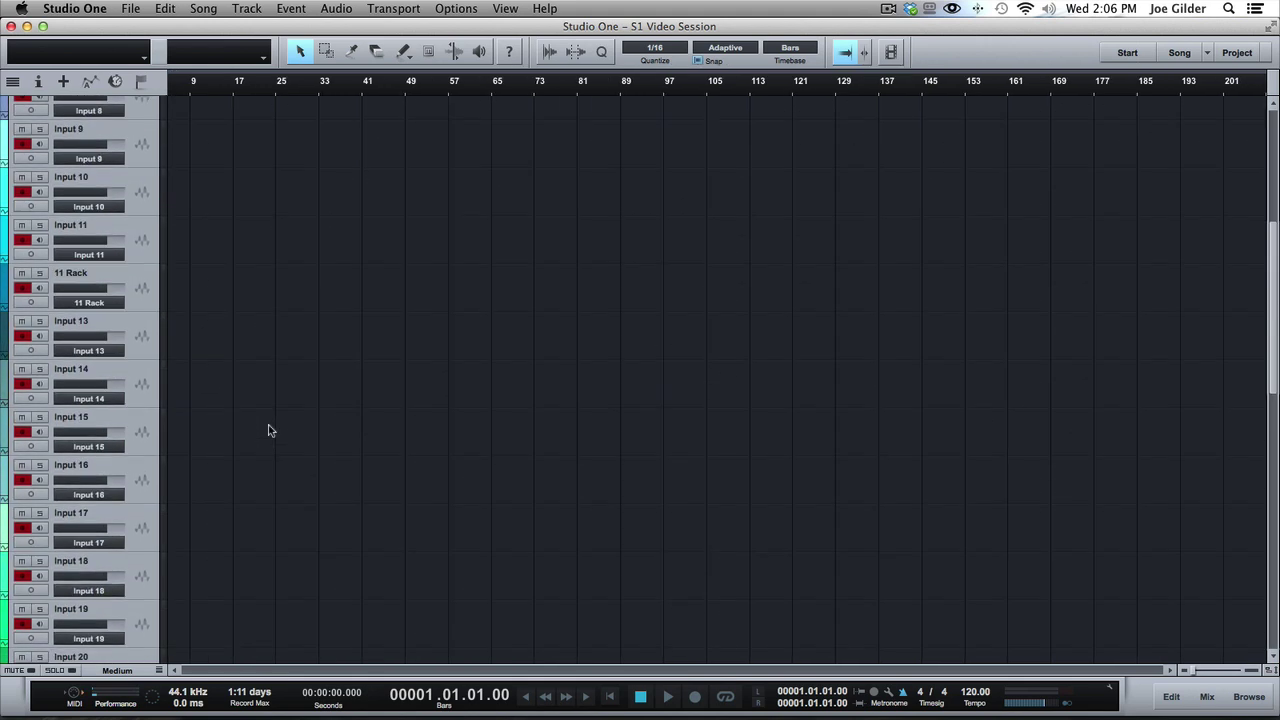
Review the input channel assignments in the song's Audio I/O Setup, leaving the setup without changes
key("super+comma")
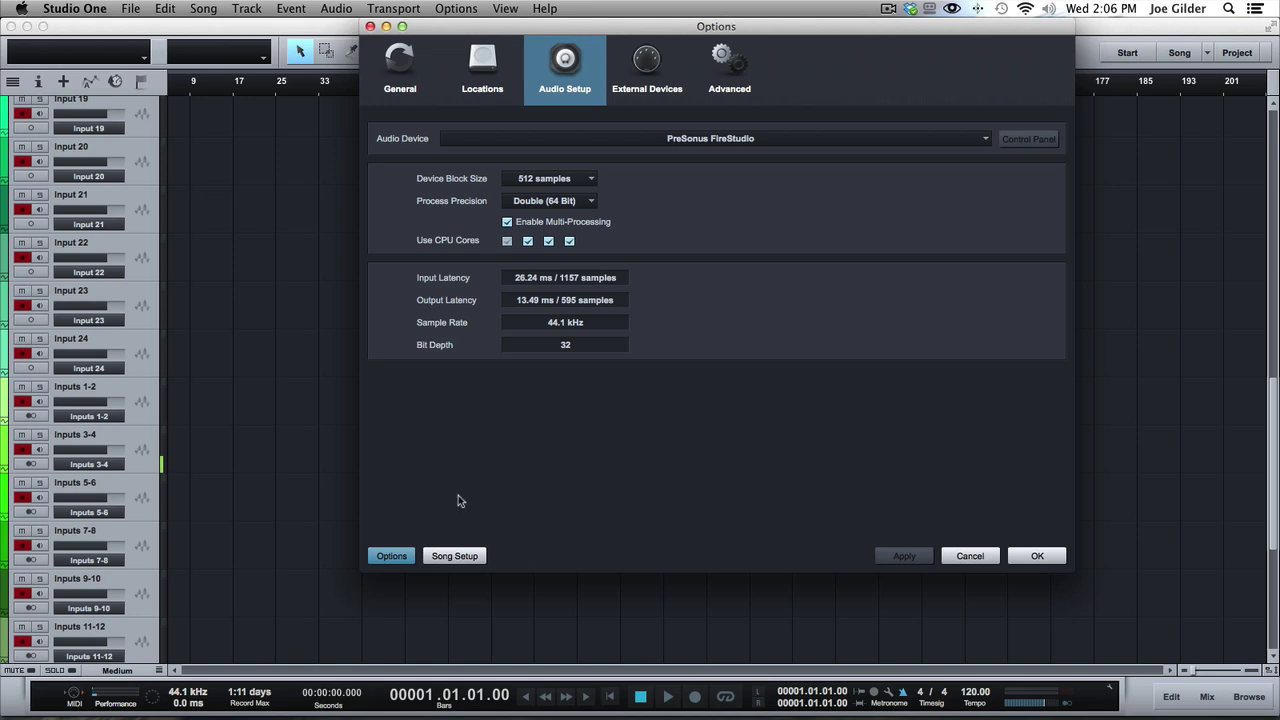
left_click(455, 556)
left_click(563, 60)
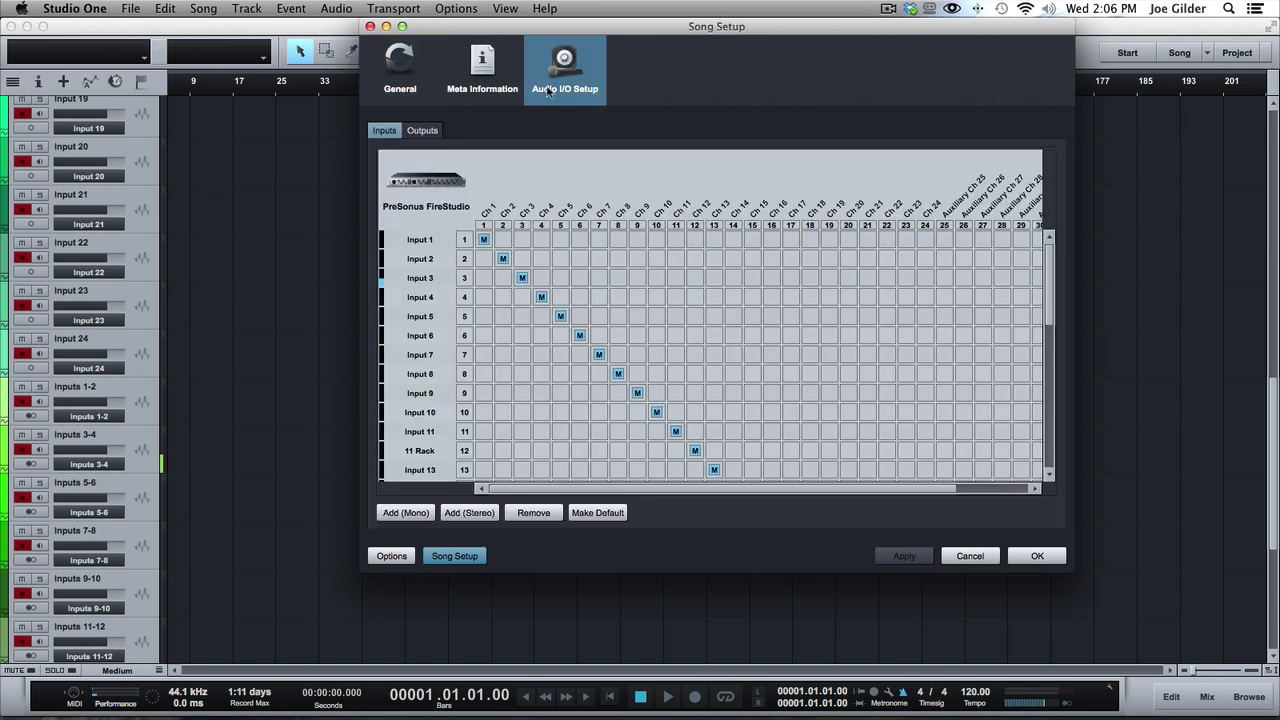
scroll(420, 376, "down", 10)
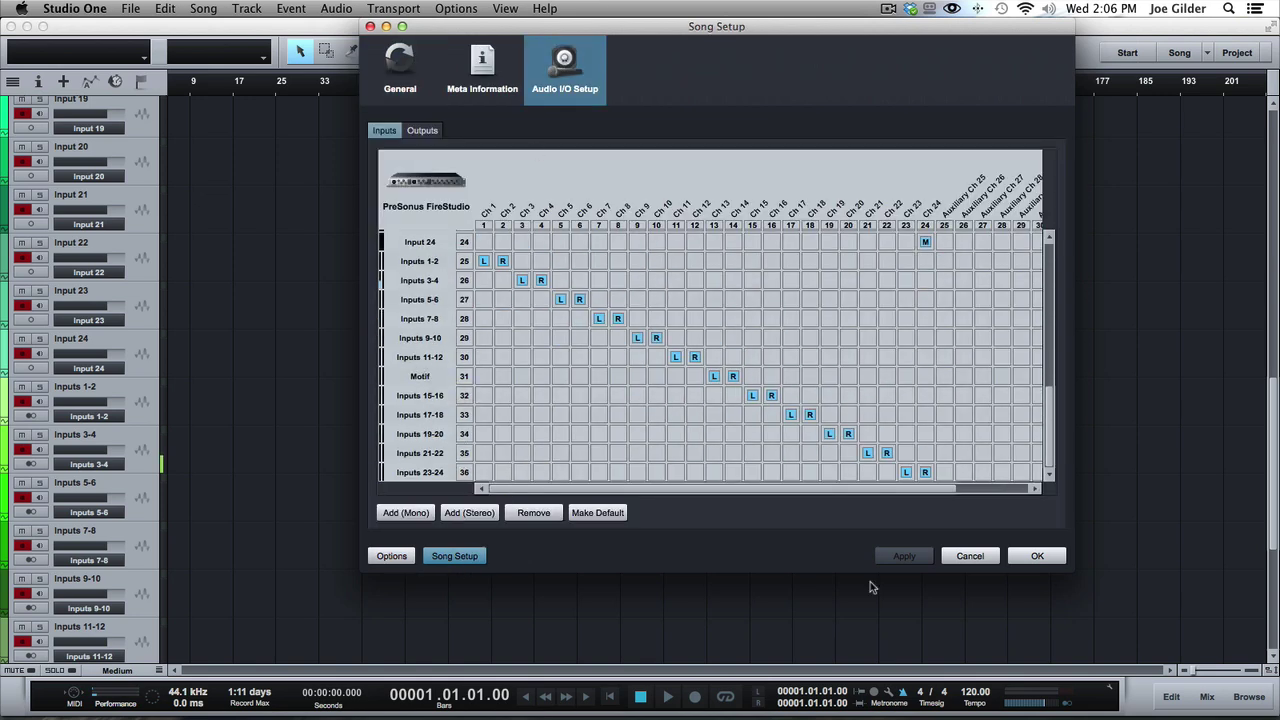
left_click(958, 560)
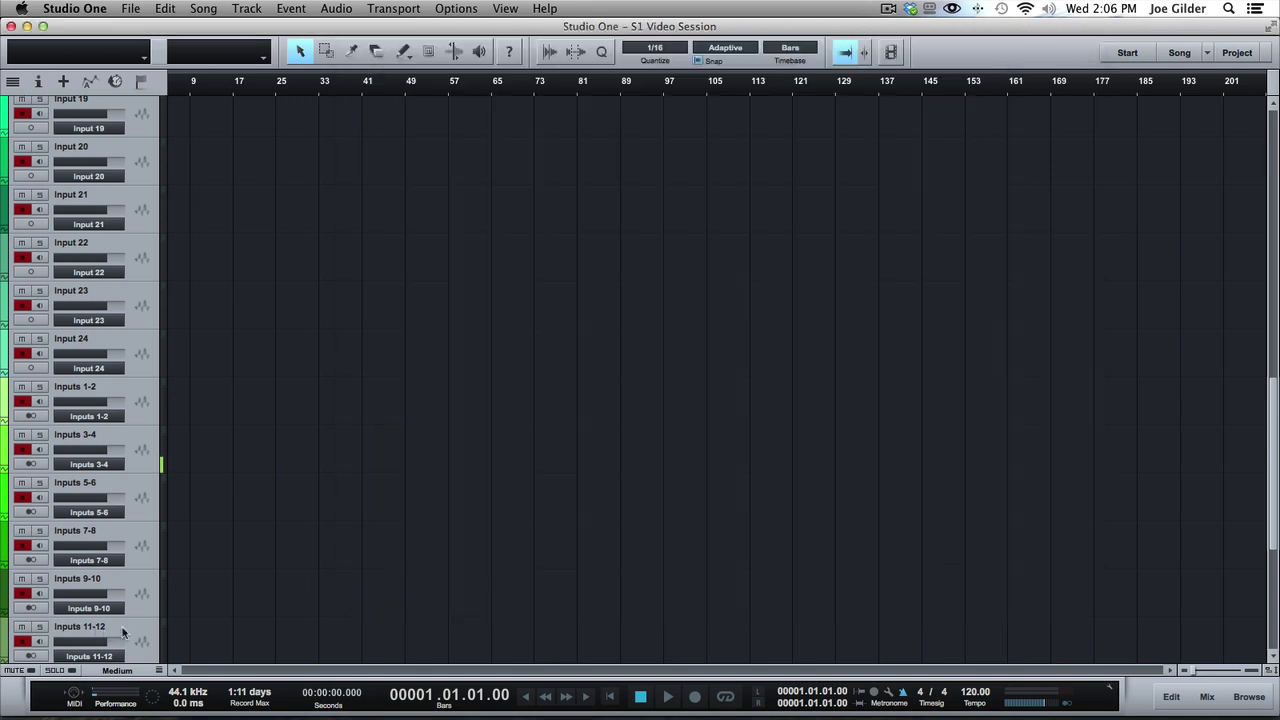
Select all of the input tracks in the track list and remove them from the song
left_click(152, 642)
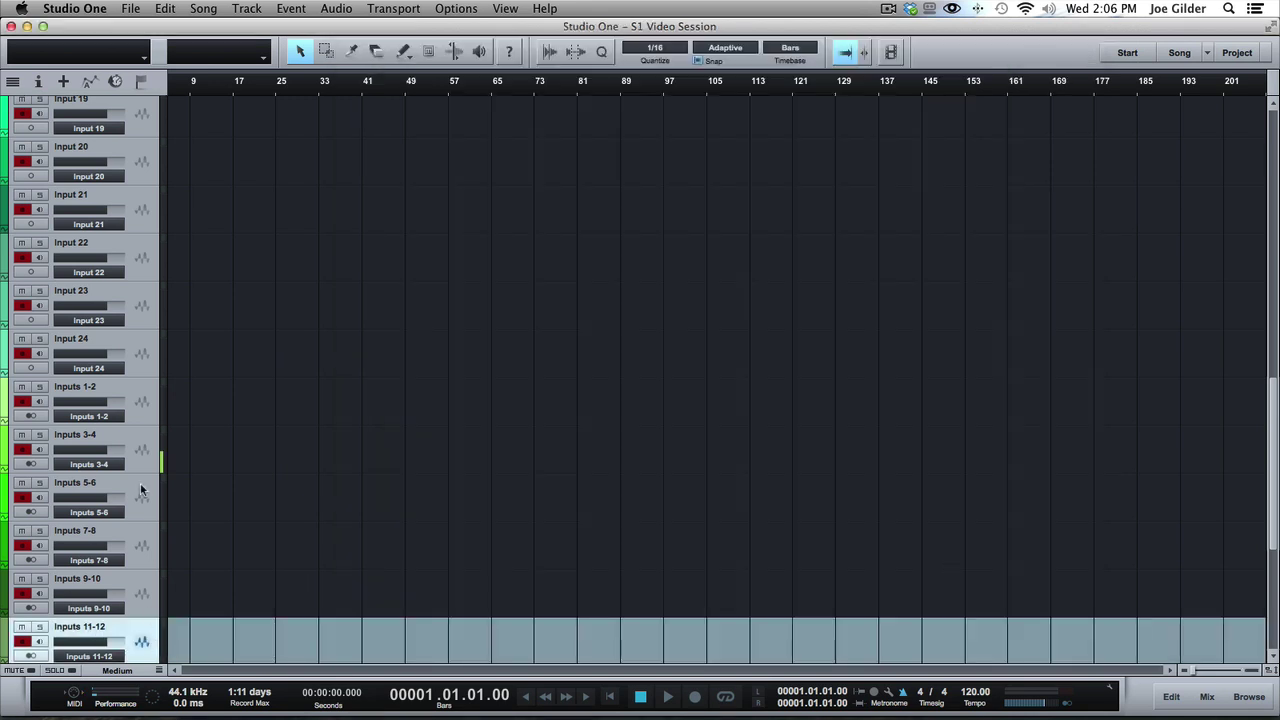
scroll(266, 515, "down", 5)
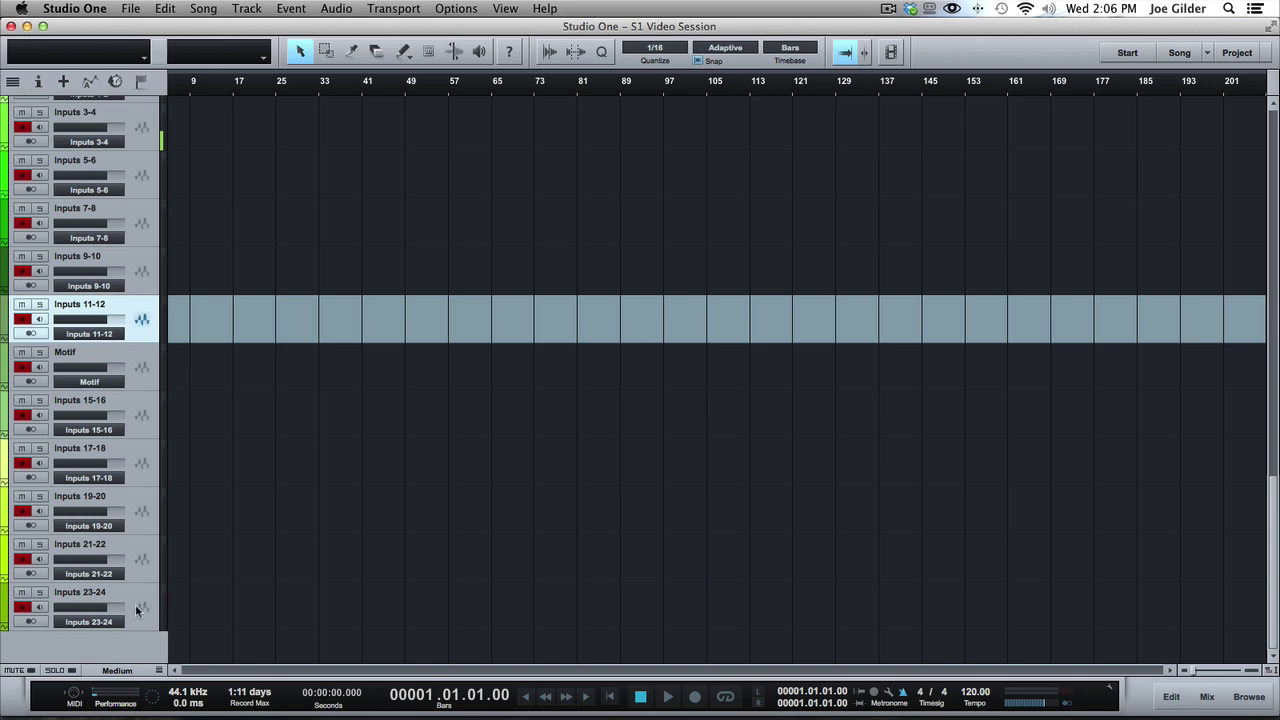
scroll(215, 575, "up", 10)
left_click(140, 122, "shift")
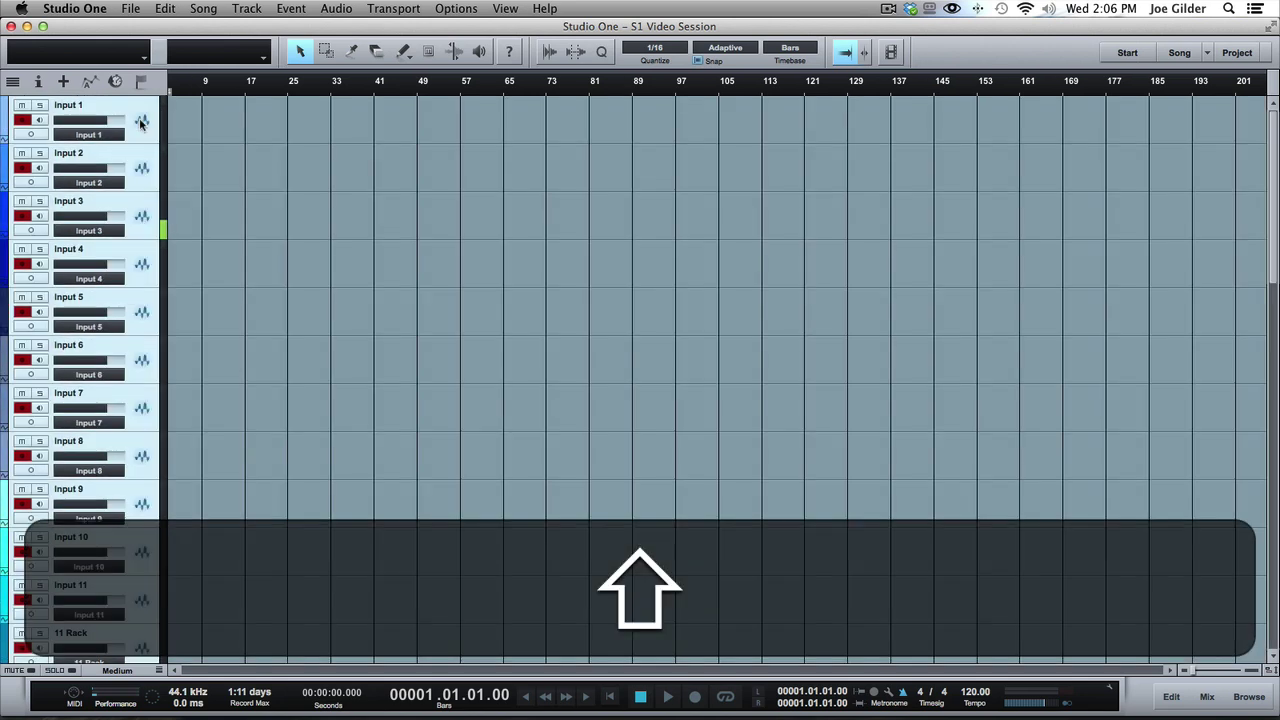
key("shift+t")
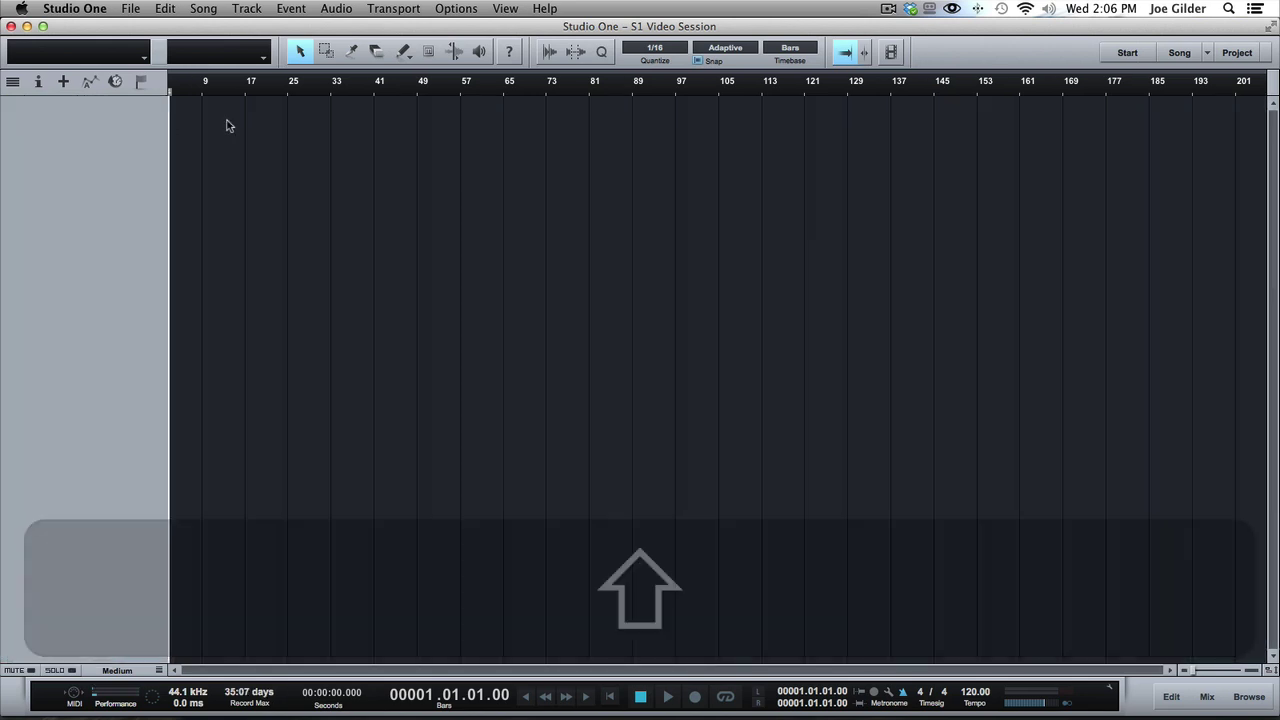
left_click(228, 125)
left_click(207, 134)
left_click(273, 6)
left_click(271, 5)
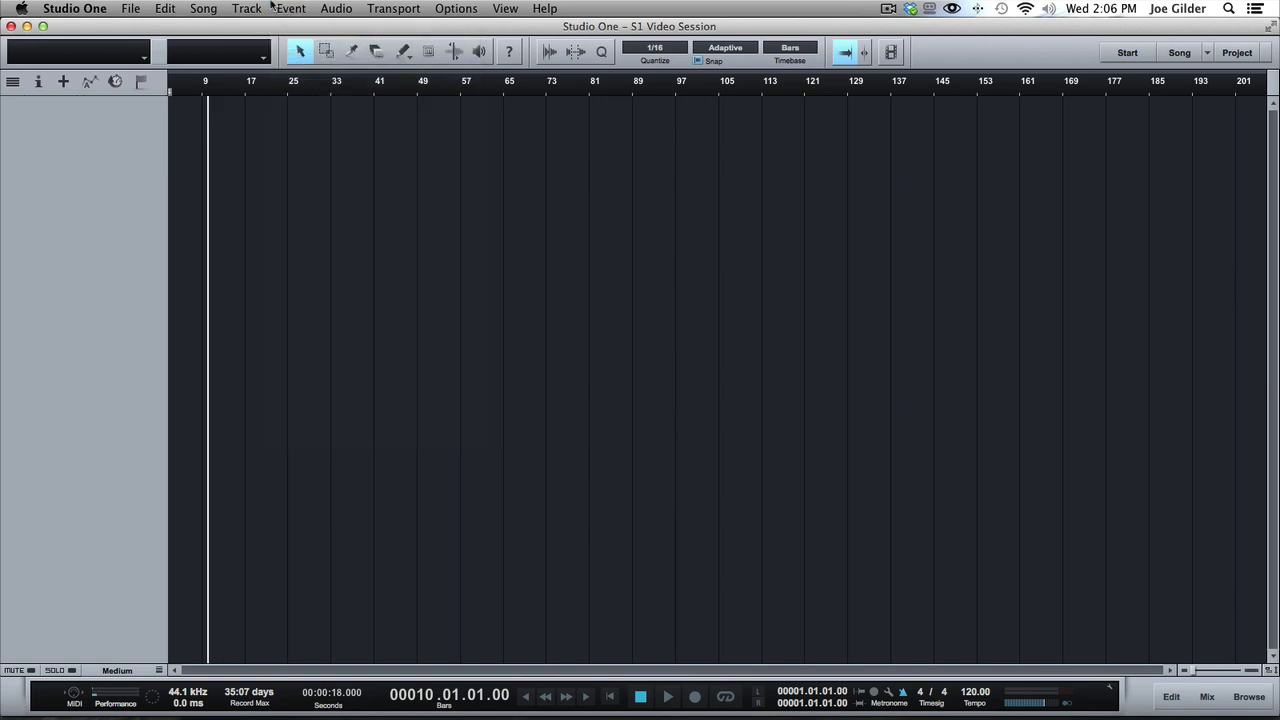
key("comma")
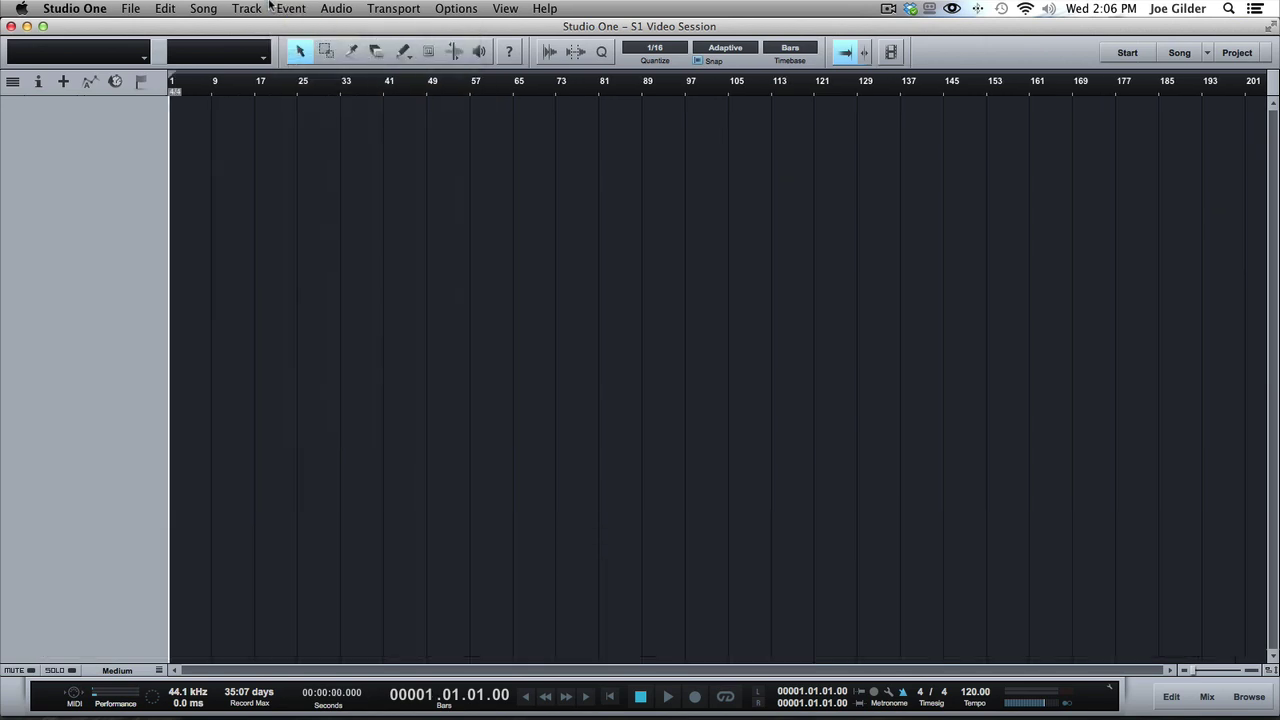
Start adding a new set of tracks and name them Vox
left_click(266, 7)
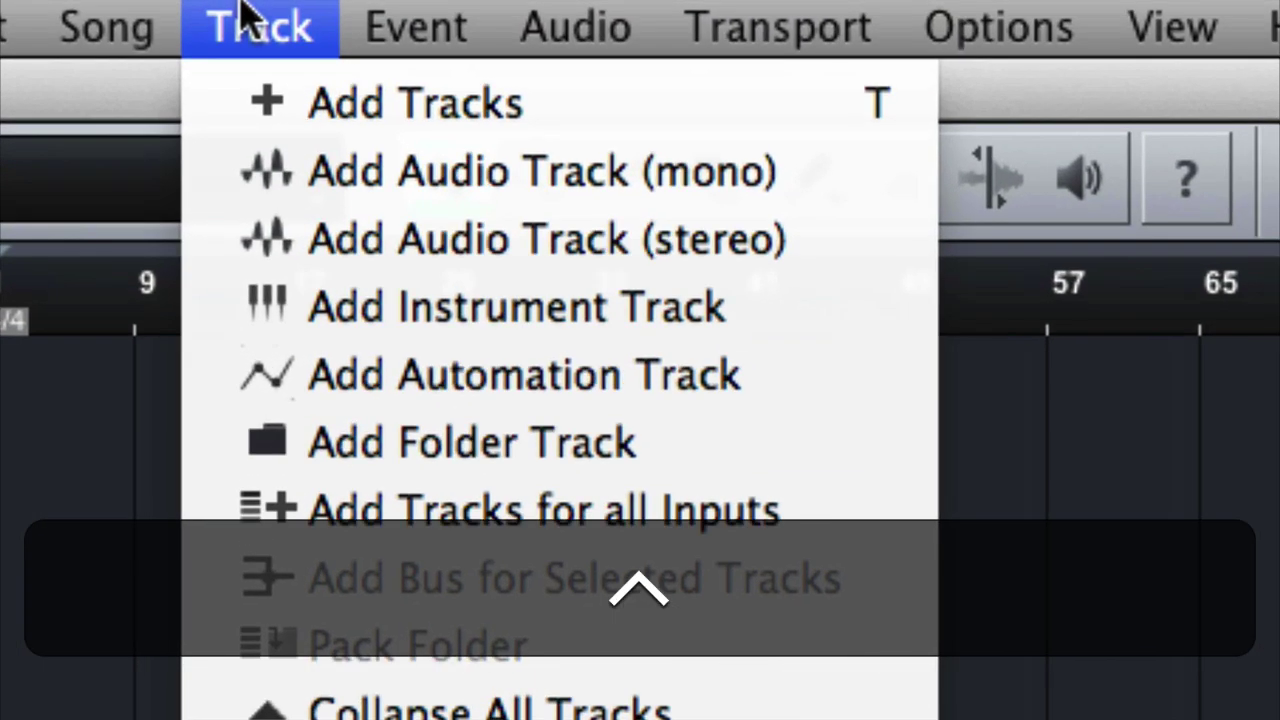
left_click(242, 10)
key("ctrl+t")
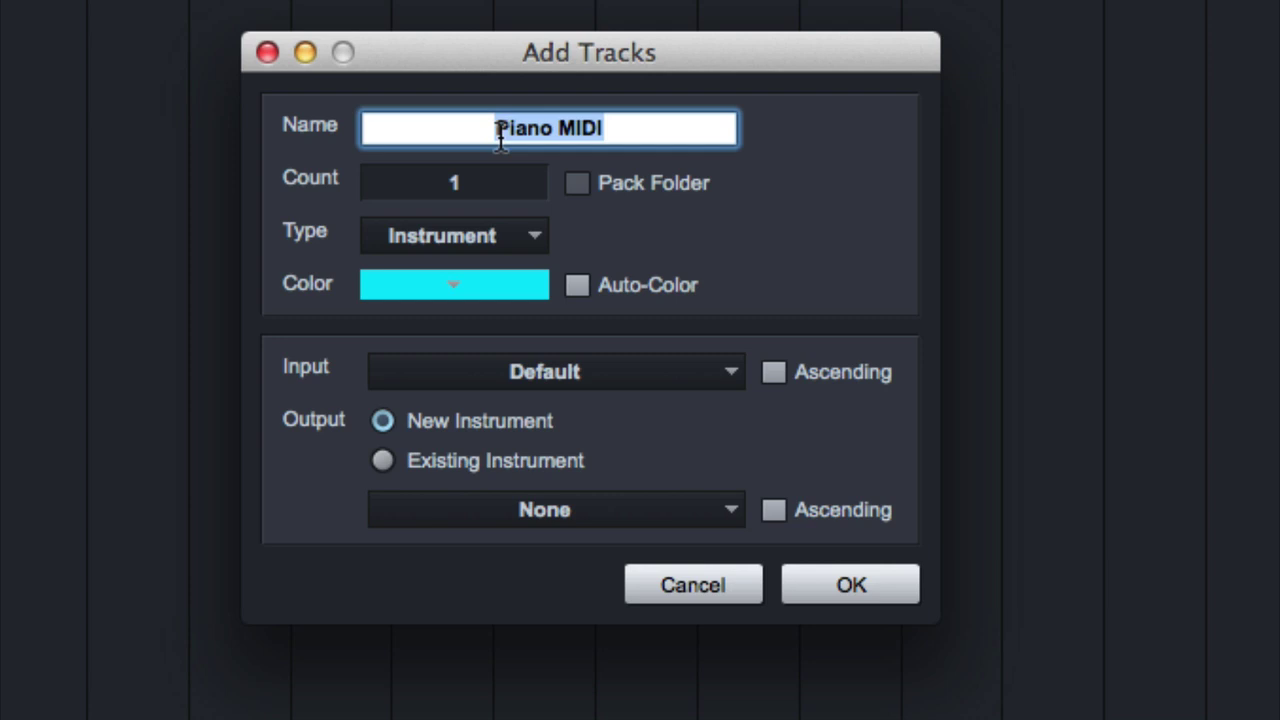
double_click(488, 127)
key("super+a")
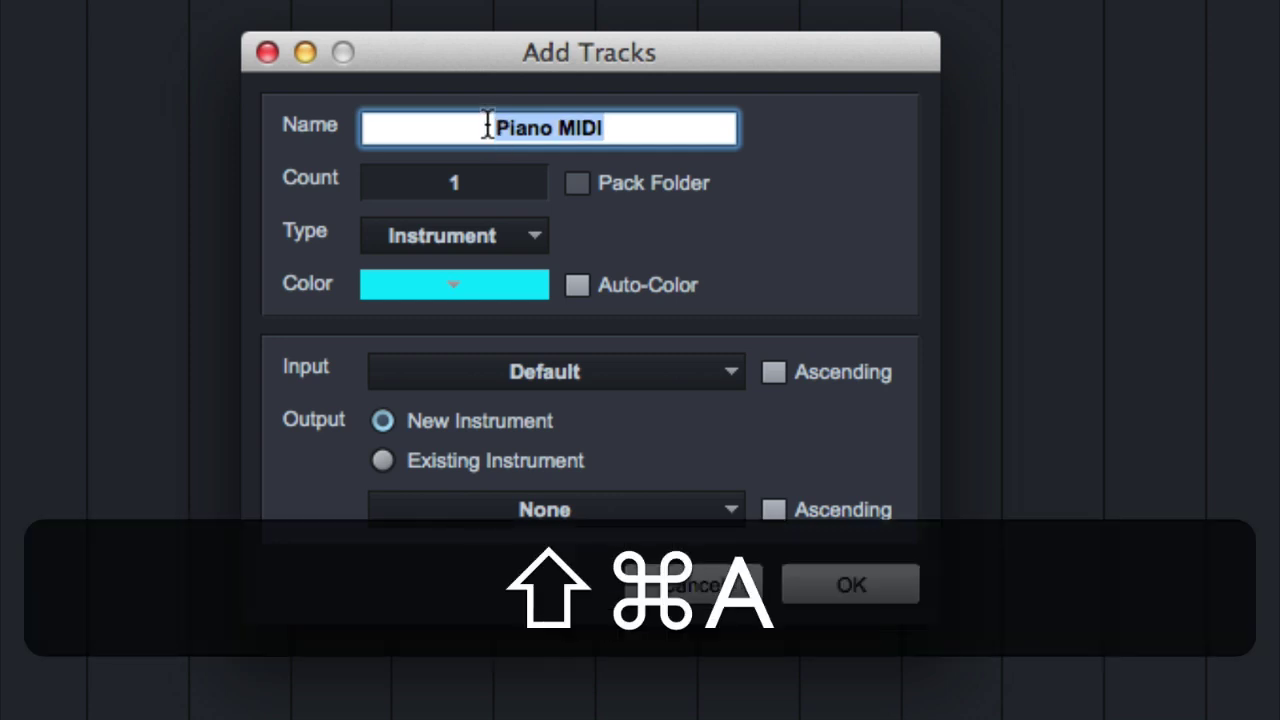
type("ACo")
key("BackSpace")
key("BackSpace")
key("BackSpace")
type("Vox")
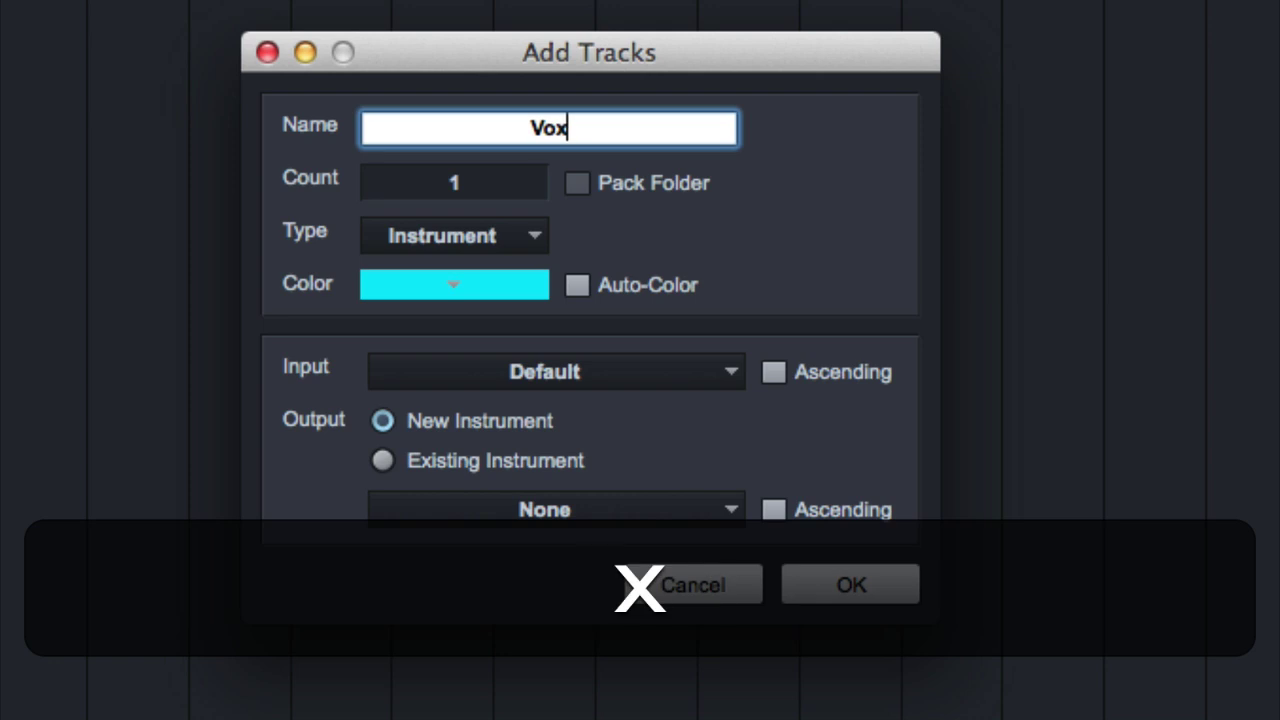
Set the number of new Vox tracks to 5 and their type to Audio
left_click(487, 170)
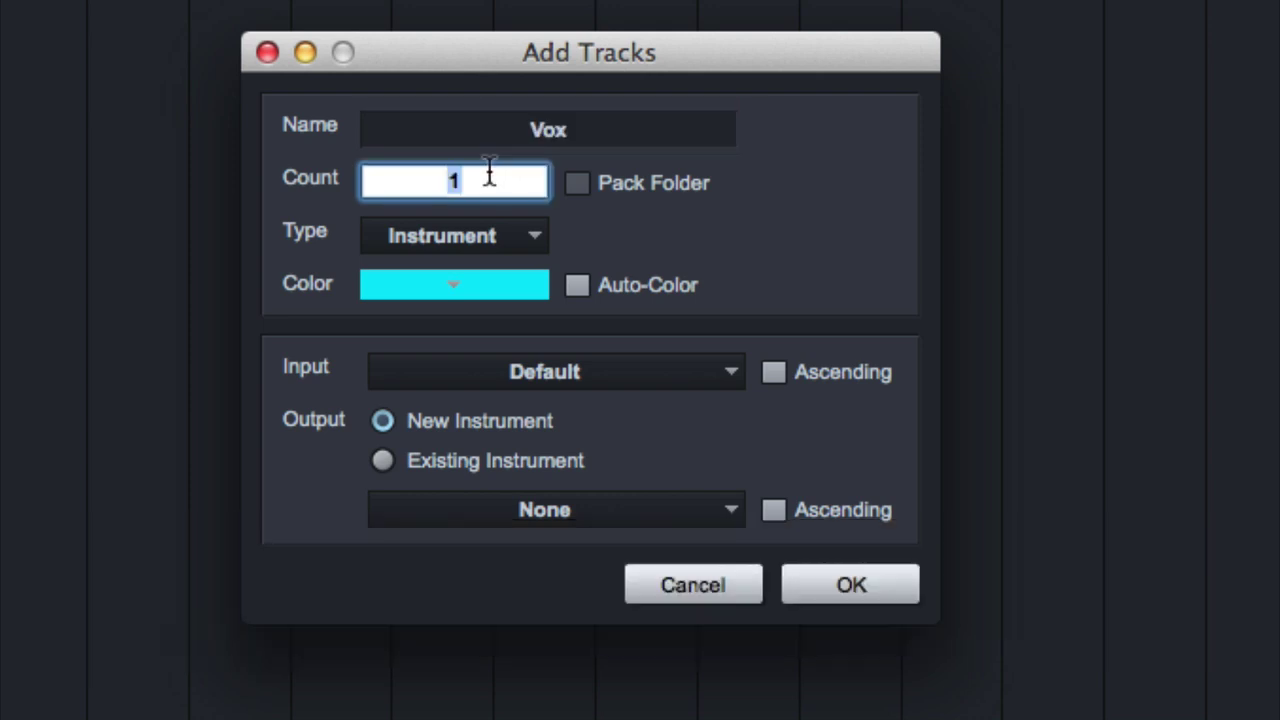
type("5")
key("Tab")
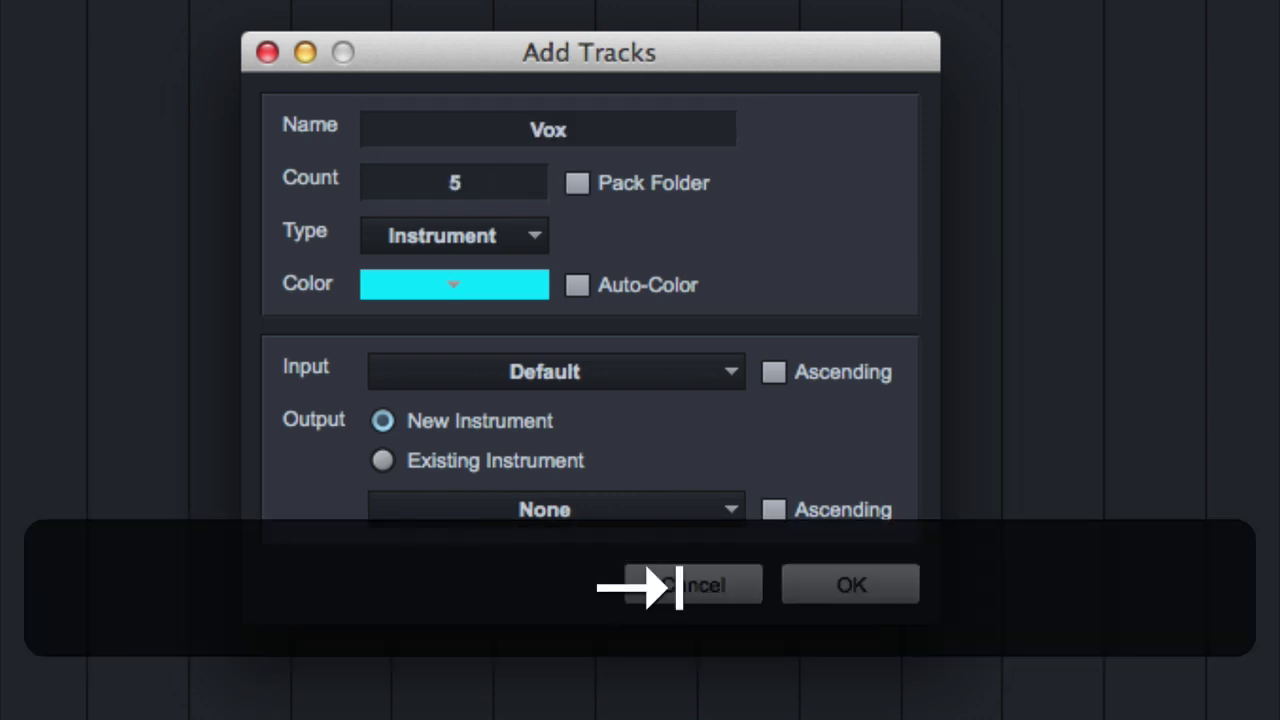
left_click(505, 238)
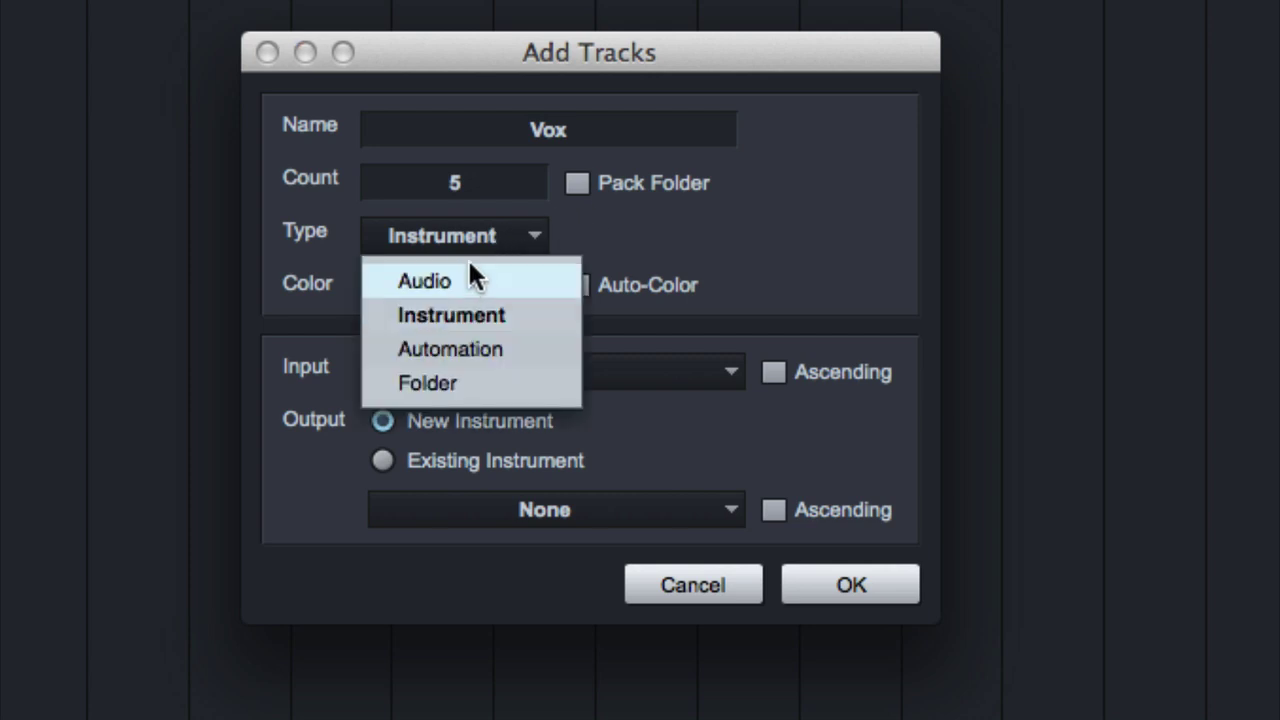
left_click(457, 270)
left_click(467, 245)
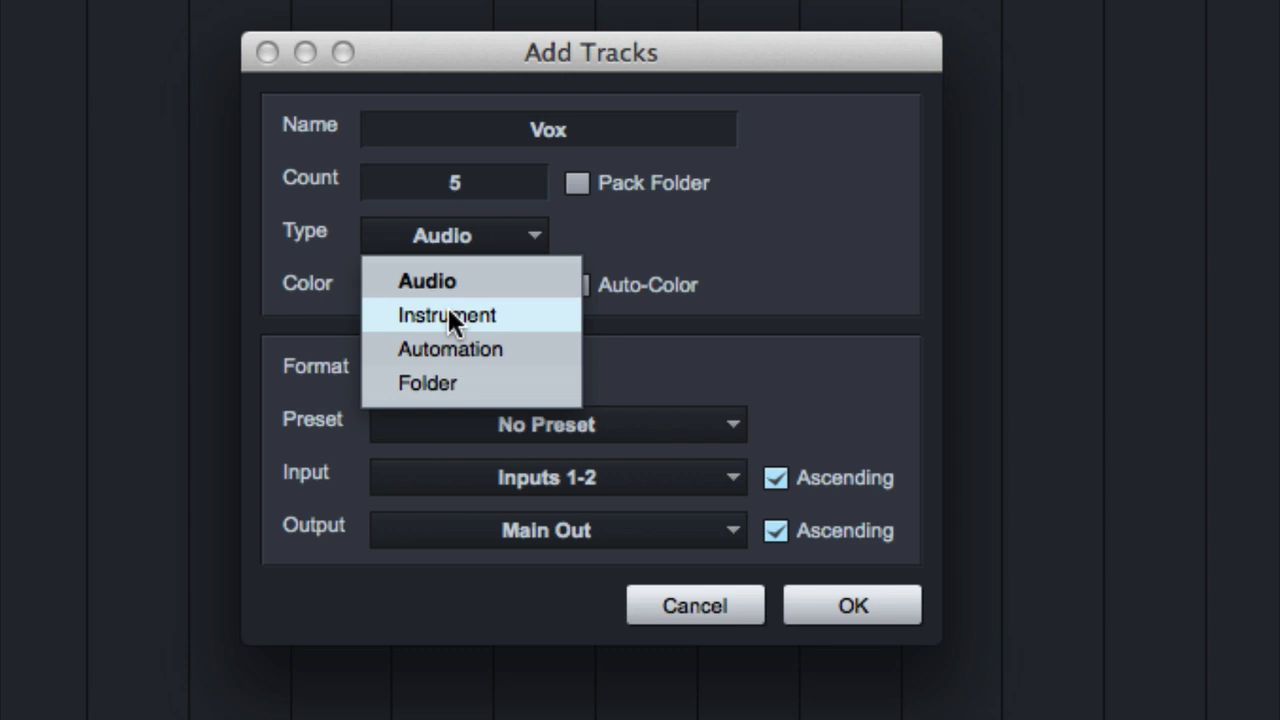
left_click(716, 226)
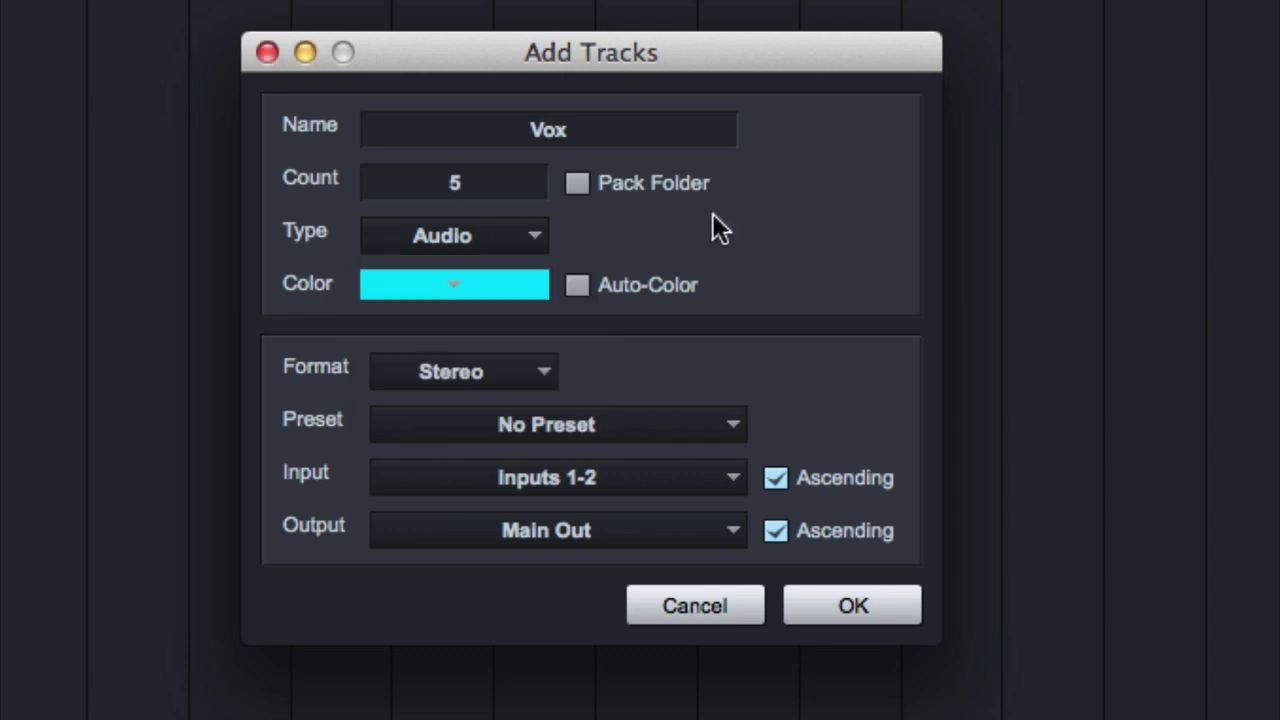
Give the new Vox tracks a yellow color, with Auto-Color off, and set their format to Mono
left_click(577, 287)
left_click(574, 287)
left_click(446, 283)
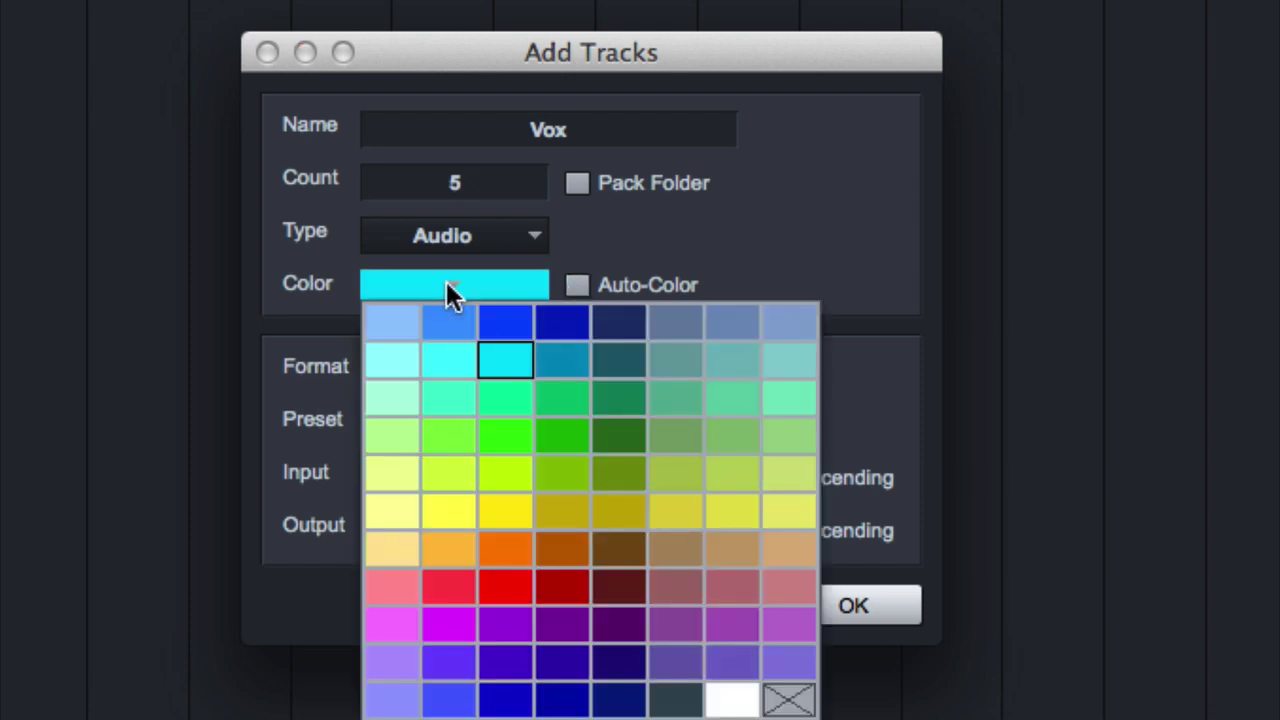
left_click(504, 505)
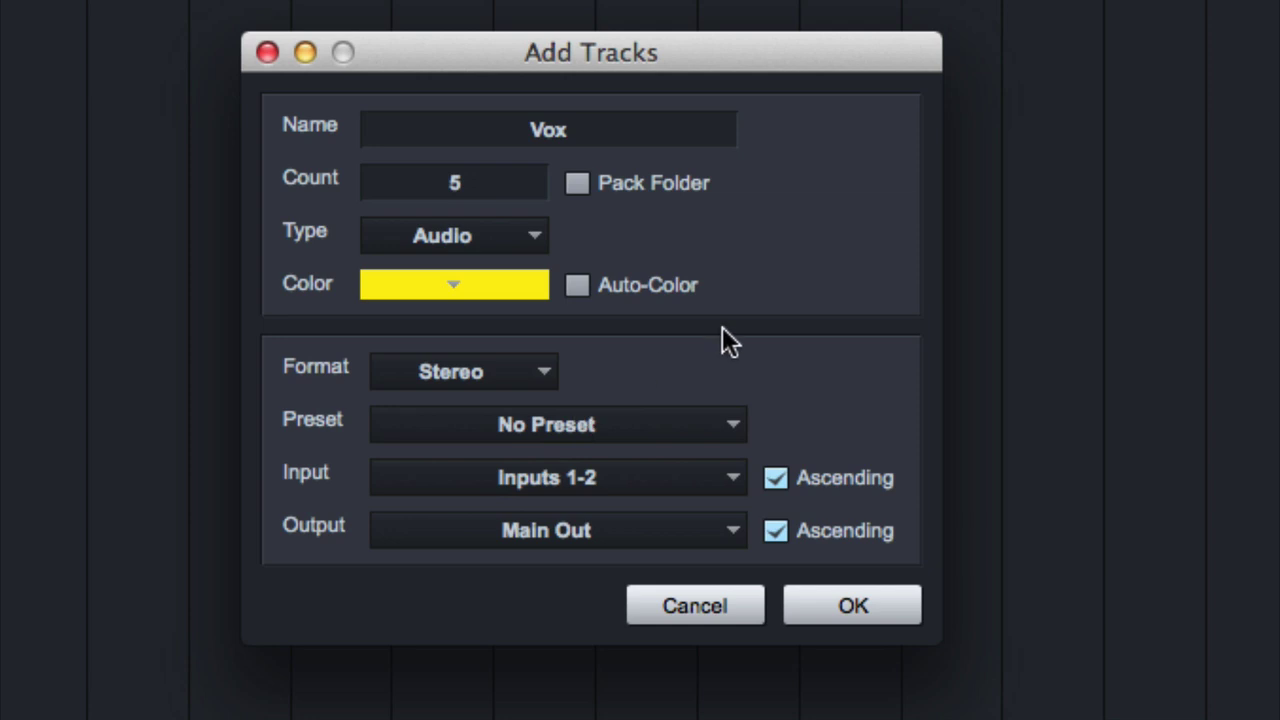
left_click(421, 369)
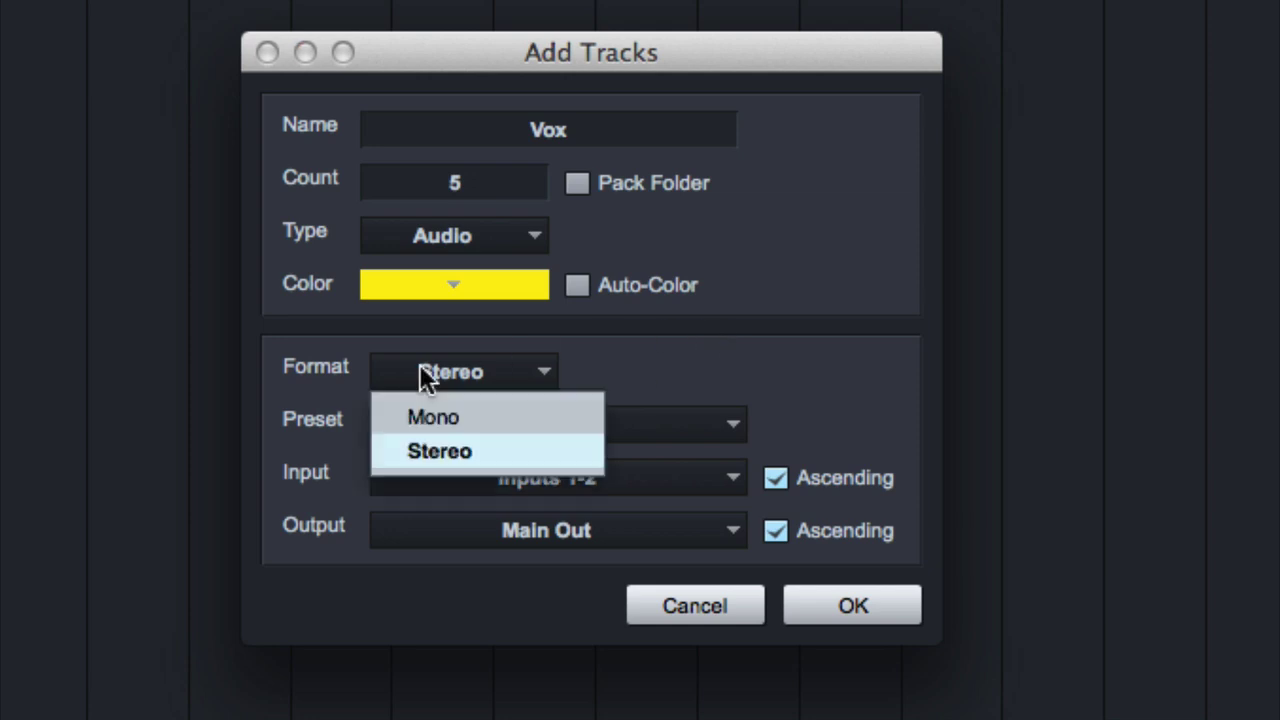
left_click(424, 416)
Examine the channel presets and inputs offered for the new Vox tracks, keeping No Preset and Input 1
left_click(561, 405)
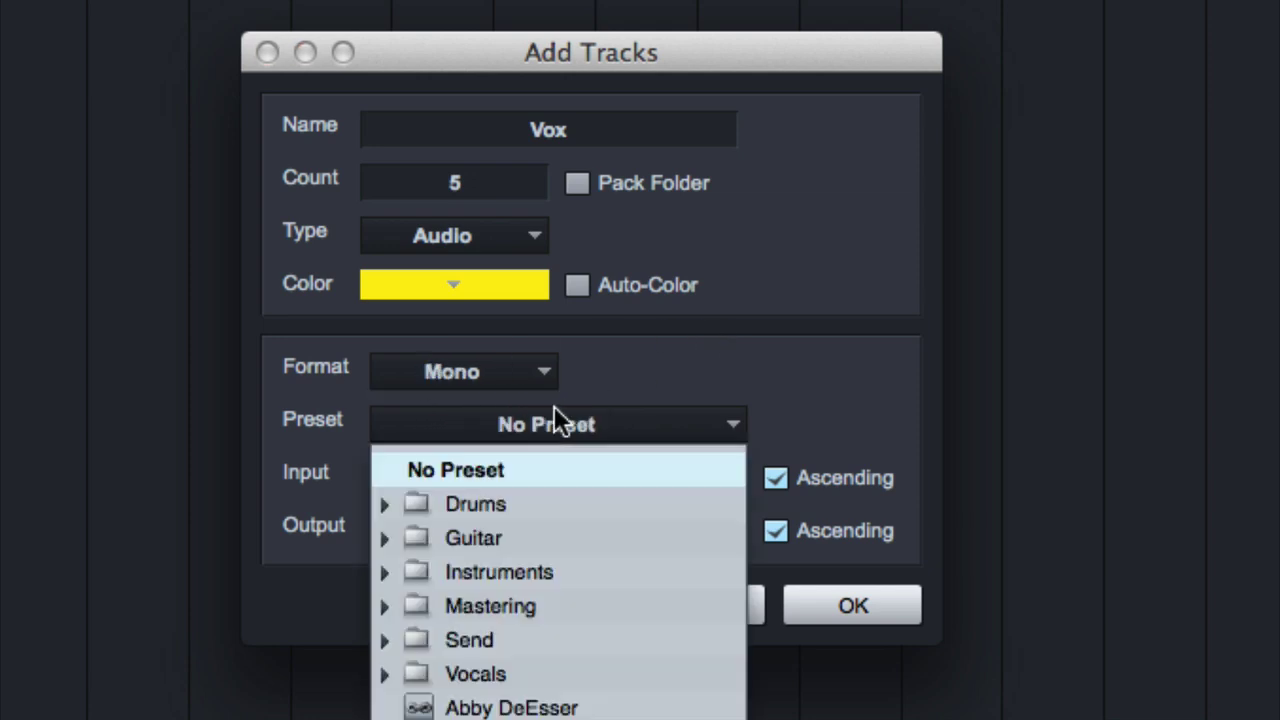
left_click(562, 490)
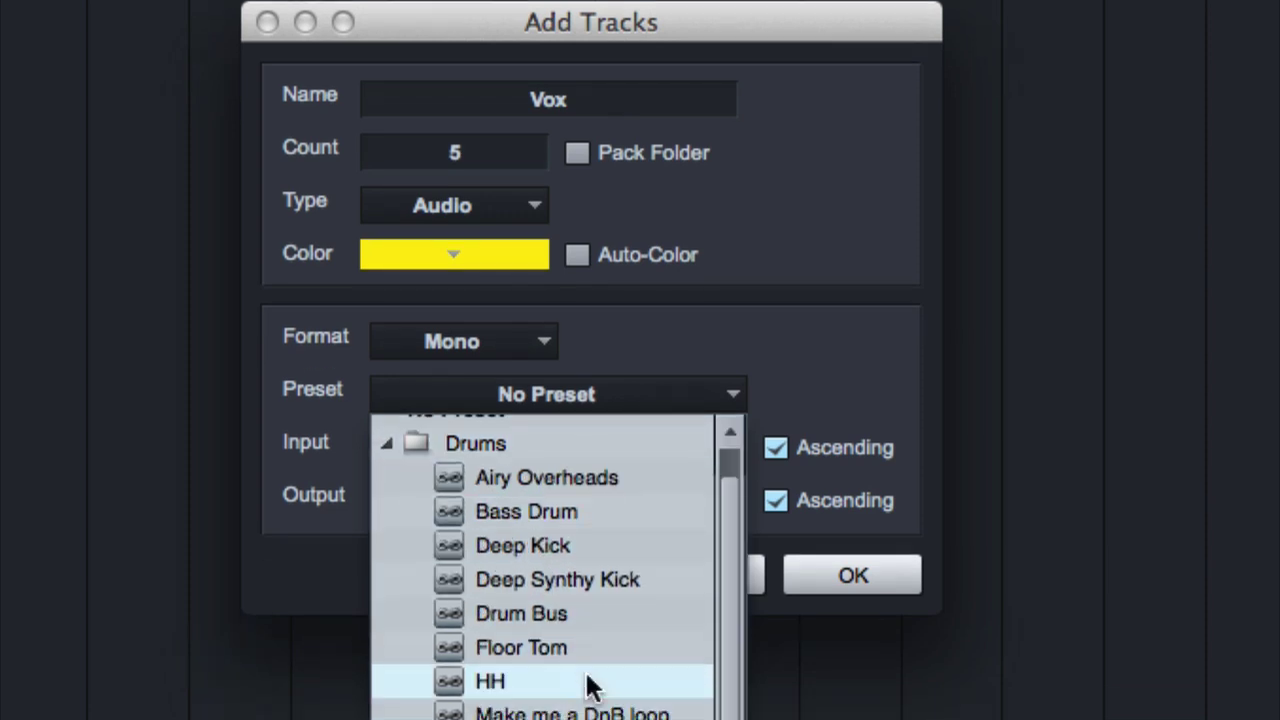
left_click(729, 320)
left_click(682, 443)
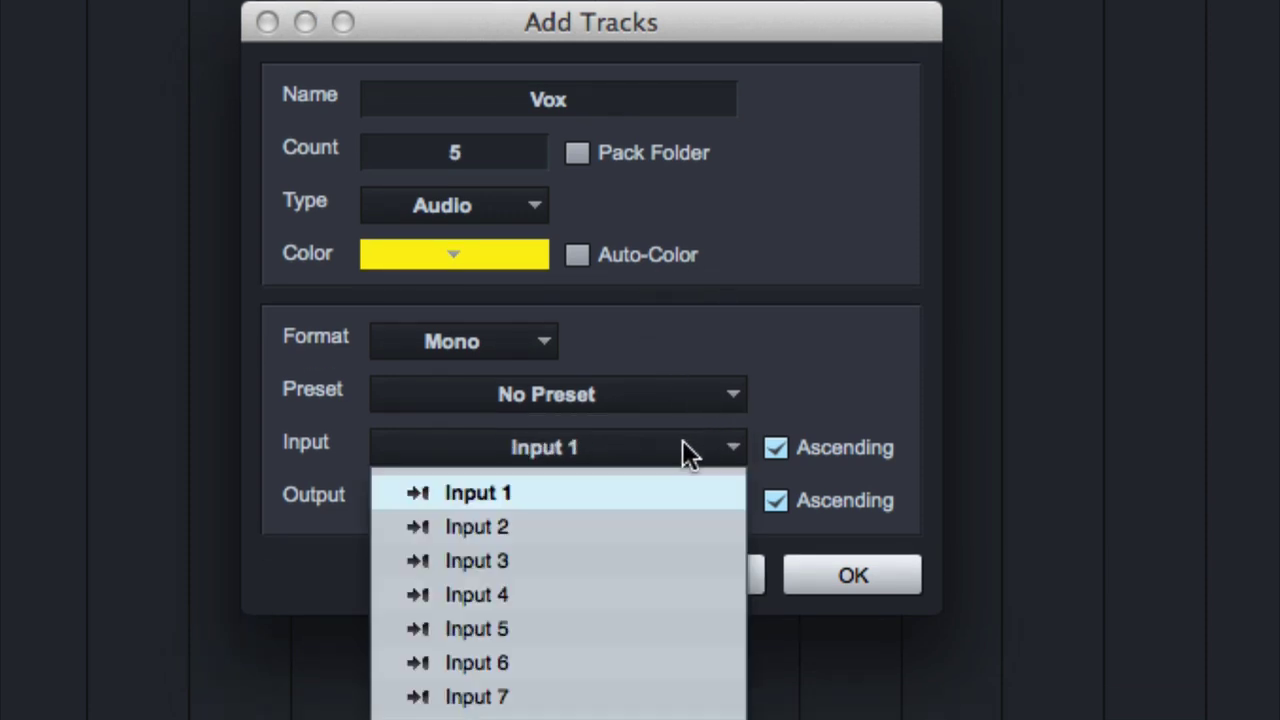
left_click(789, 372)
left_click(706, 394)
left_click(755, 357)
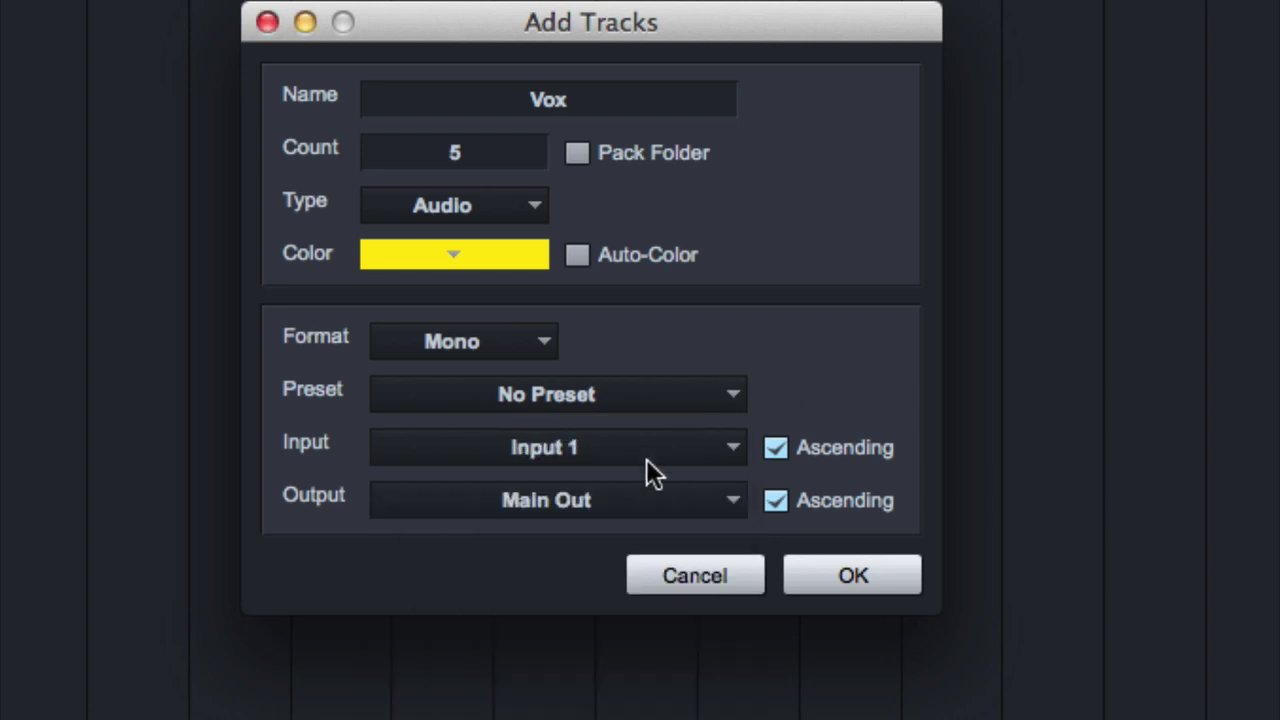
left_click(700, 396)
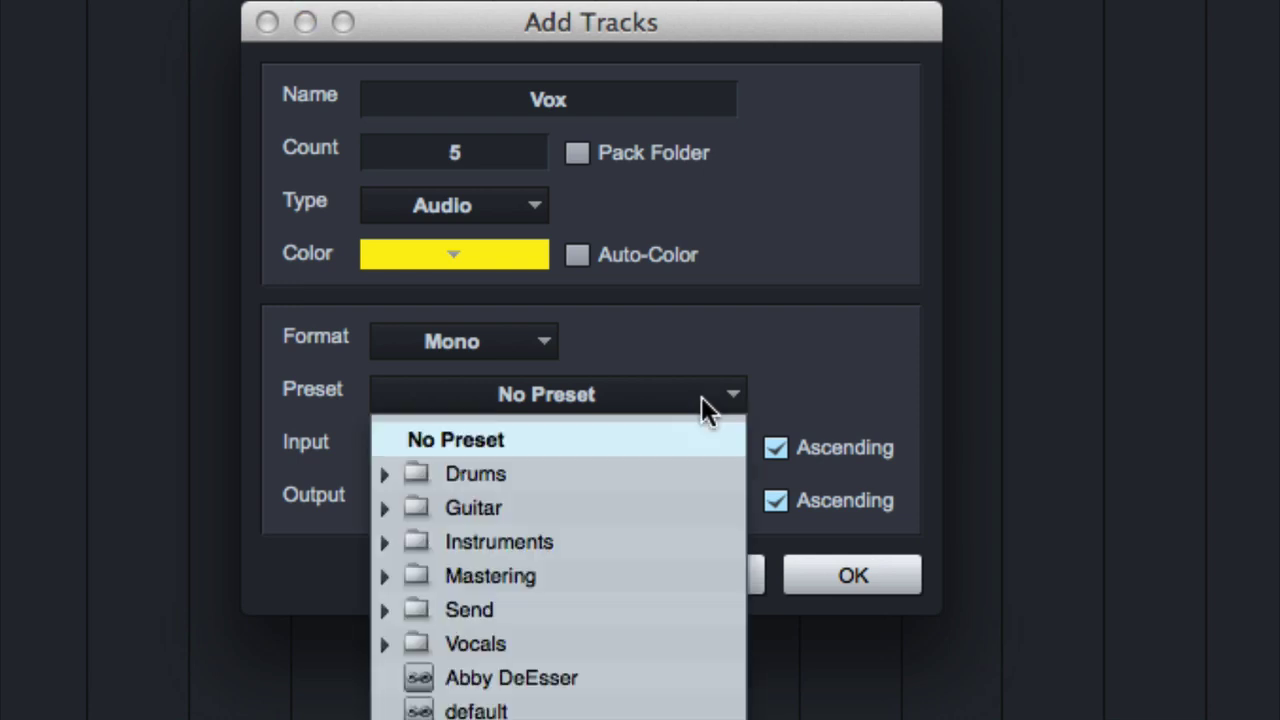
left_click(728, 336)
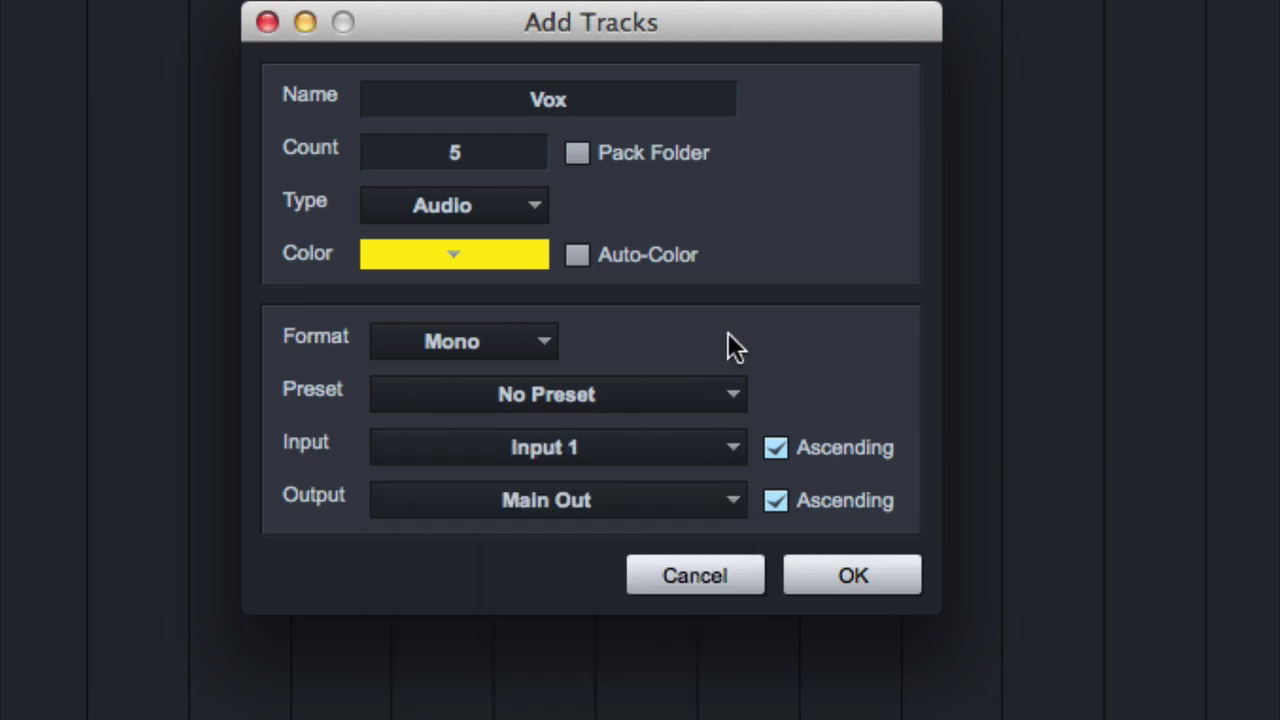
Set the input of the new Vox tracks to Input 3 and turn off its Ascending option
left_click(473, 445)
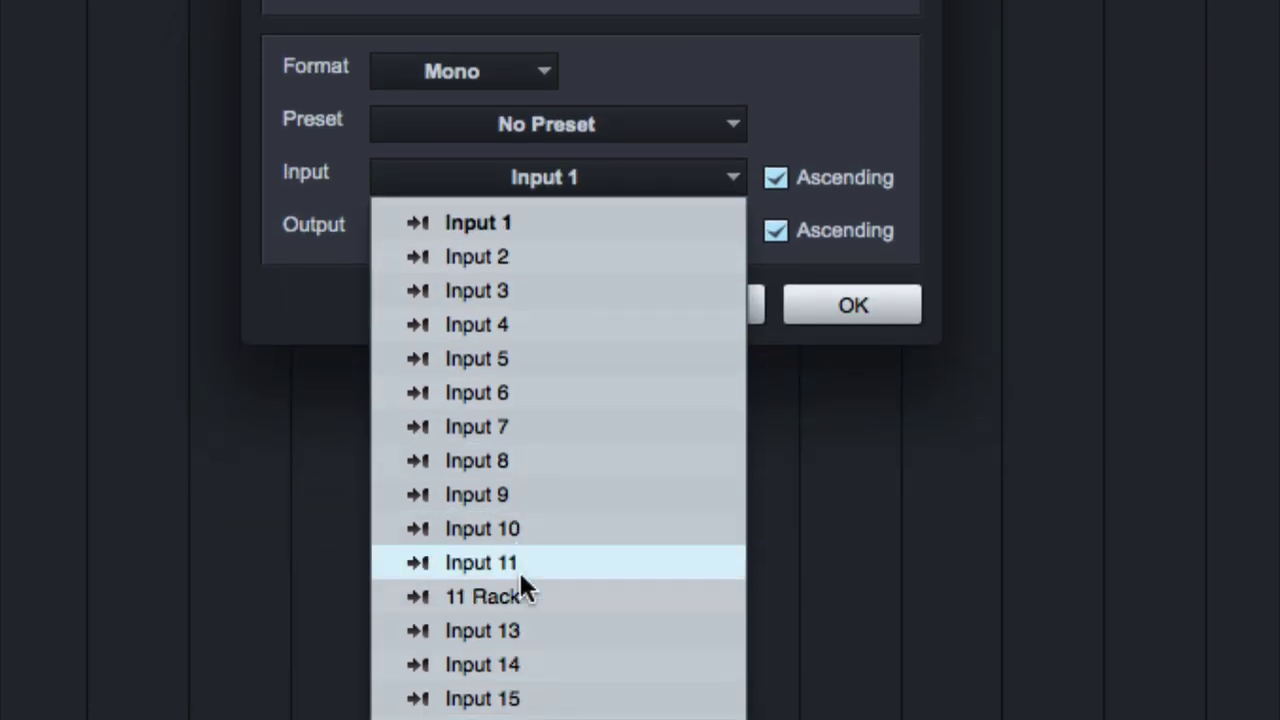
left_click(517, 294)
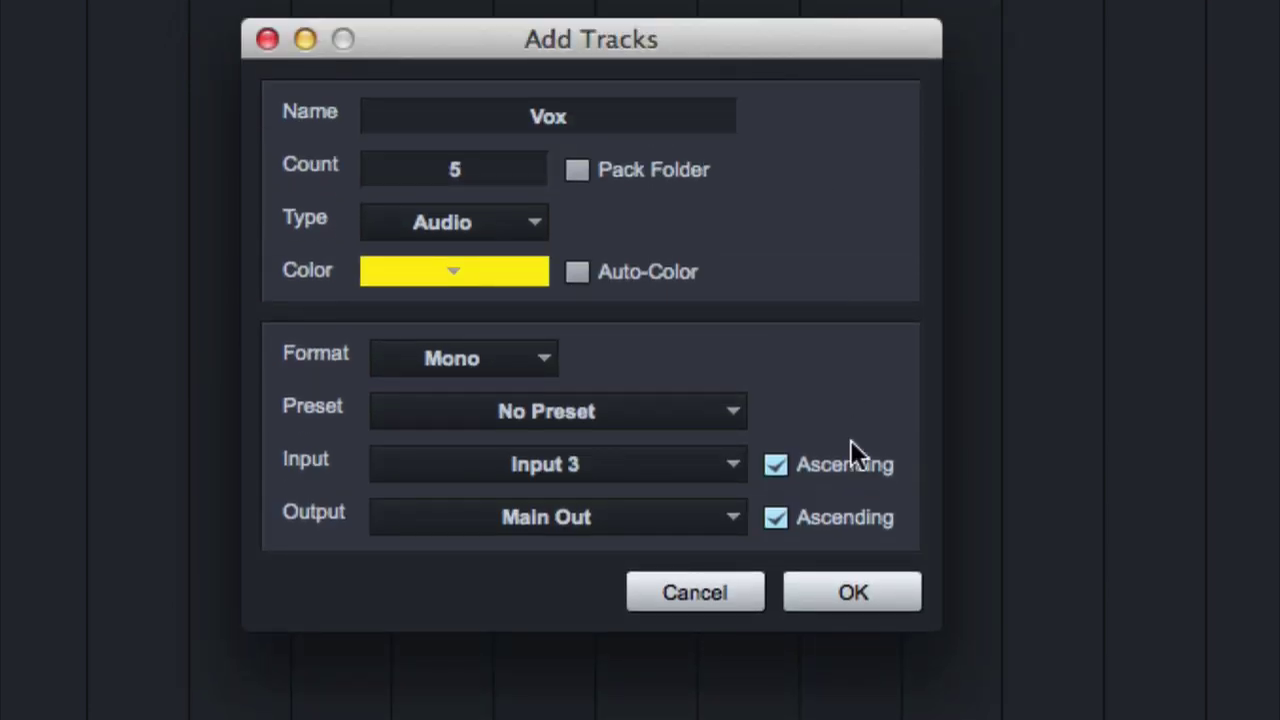
left_click(776, 466)
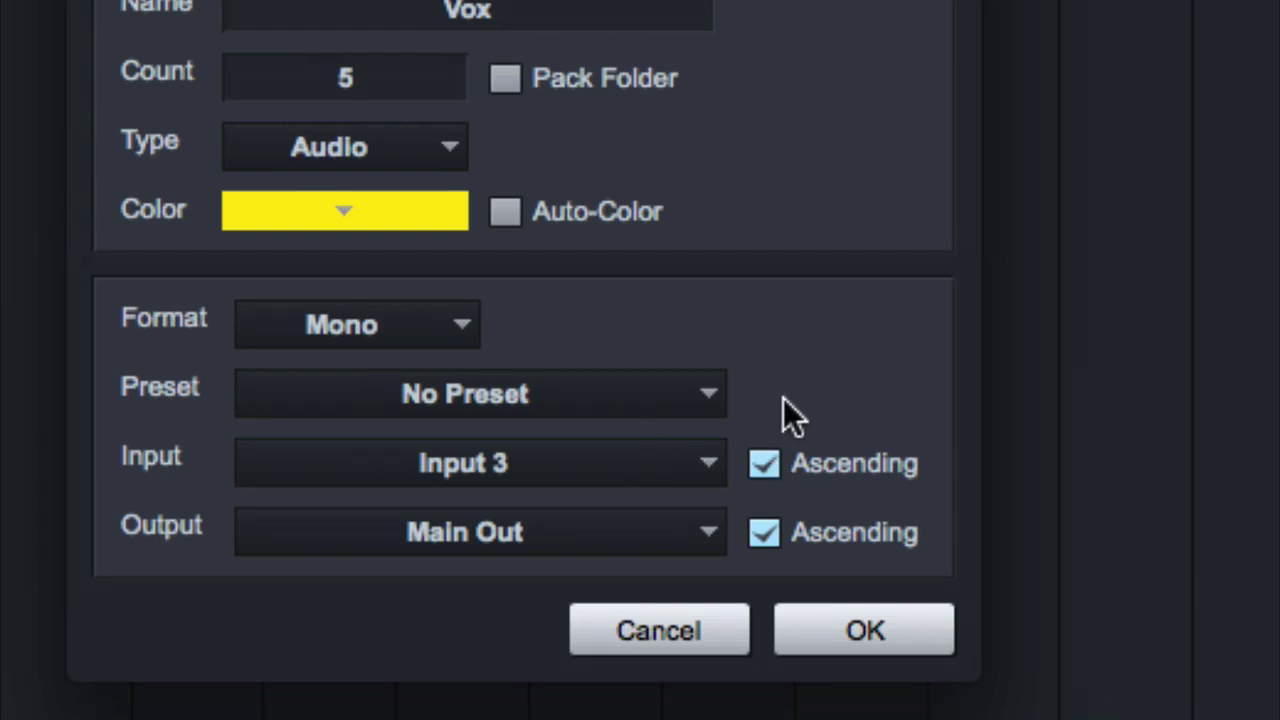
left_click(763, 463)
left_click(760, 465)
Keep the output on Main Out with its Ascending option off, and create the five Vox tracks
left_click(620, 532)
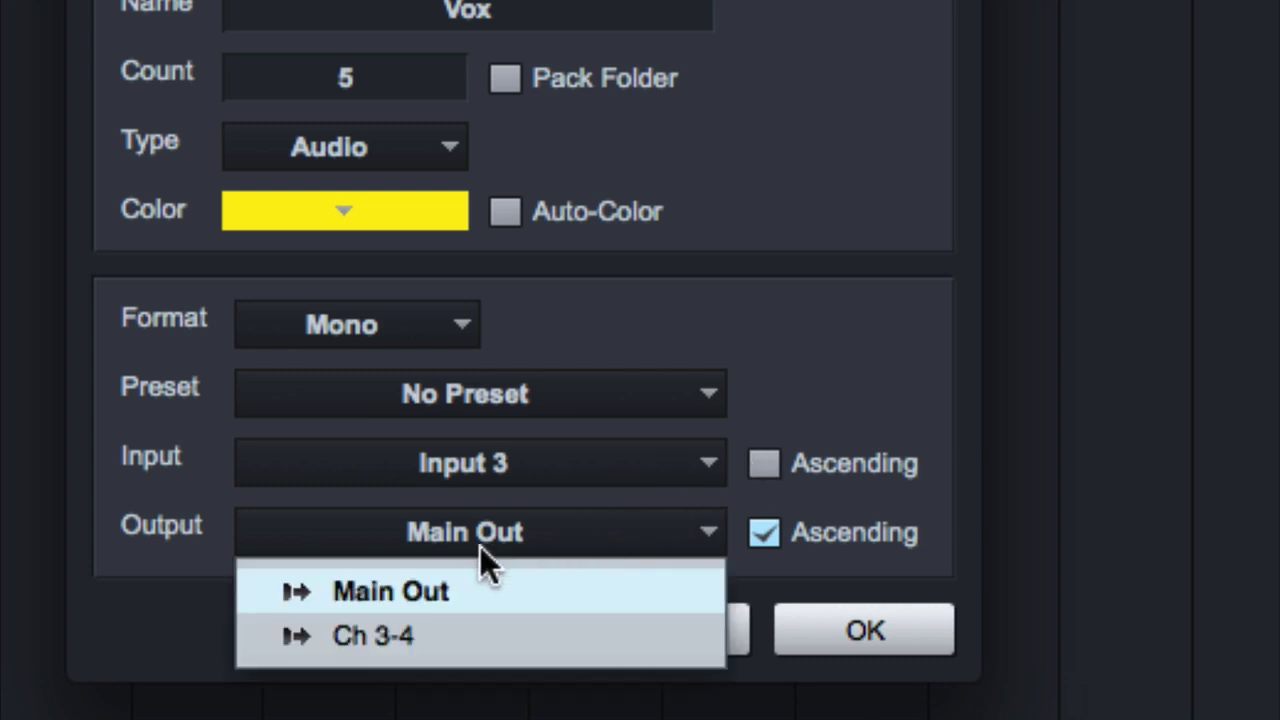
left_click(428, 593)
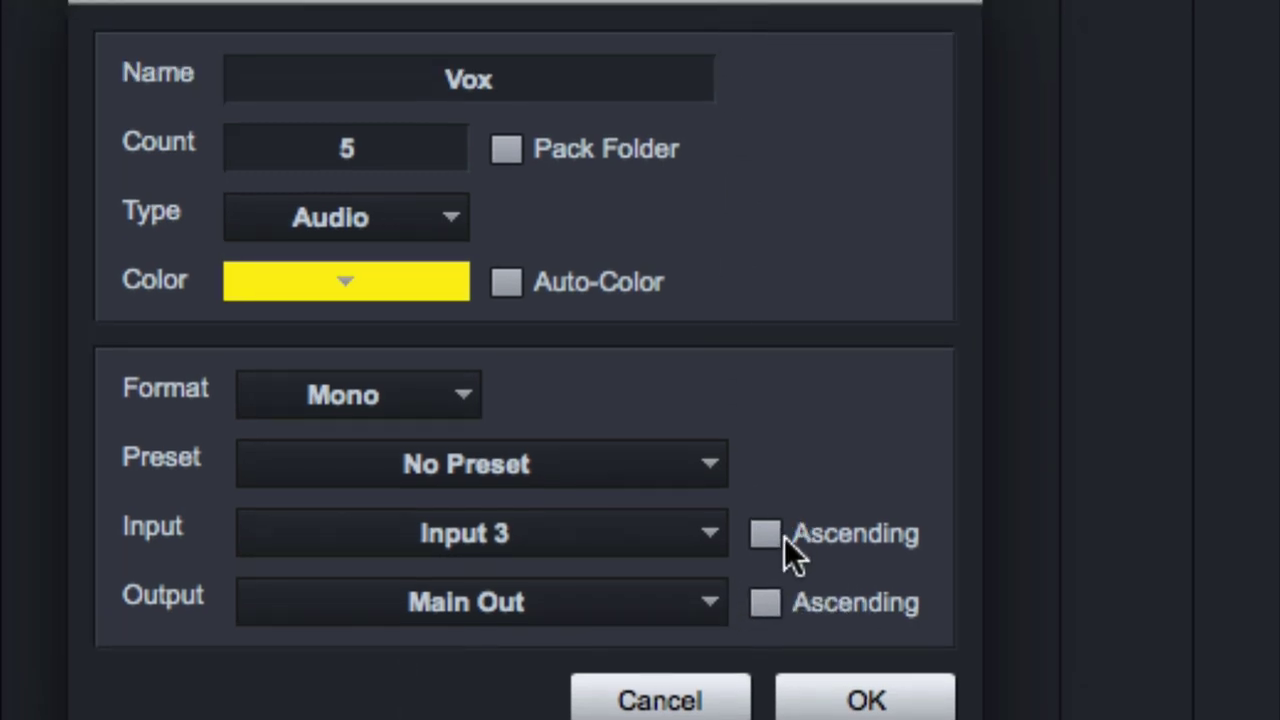
left_click(768, 530)
left_click(764, 601)
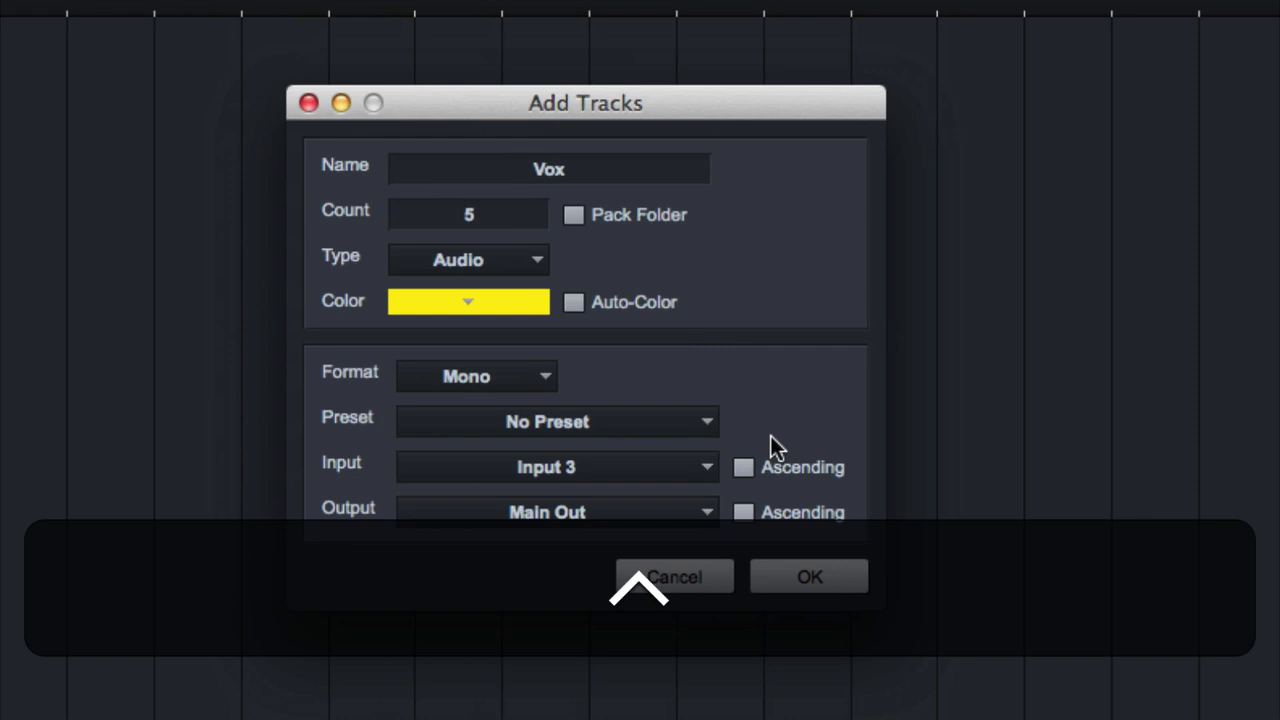
left_click(809, 577)
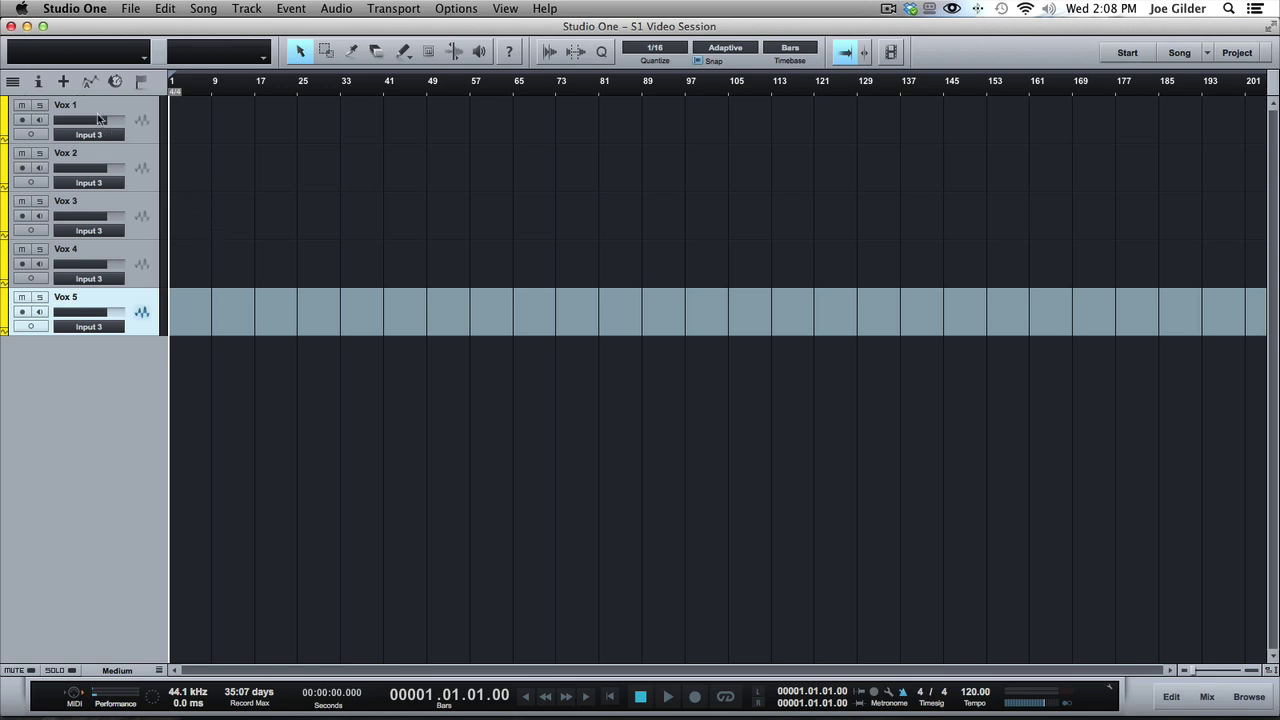
Select the Vox 1 track and briefly show and hide the mix console
left_click(95, 117)
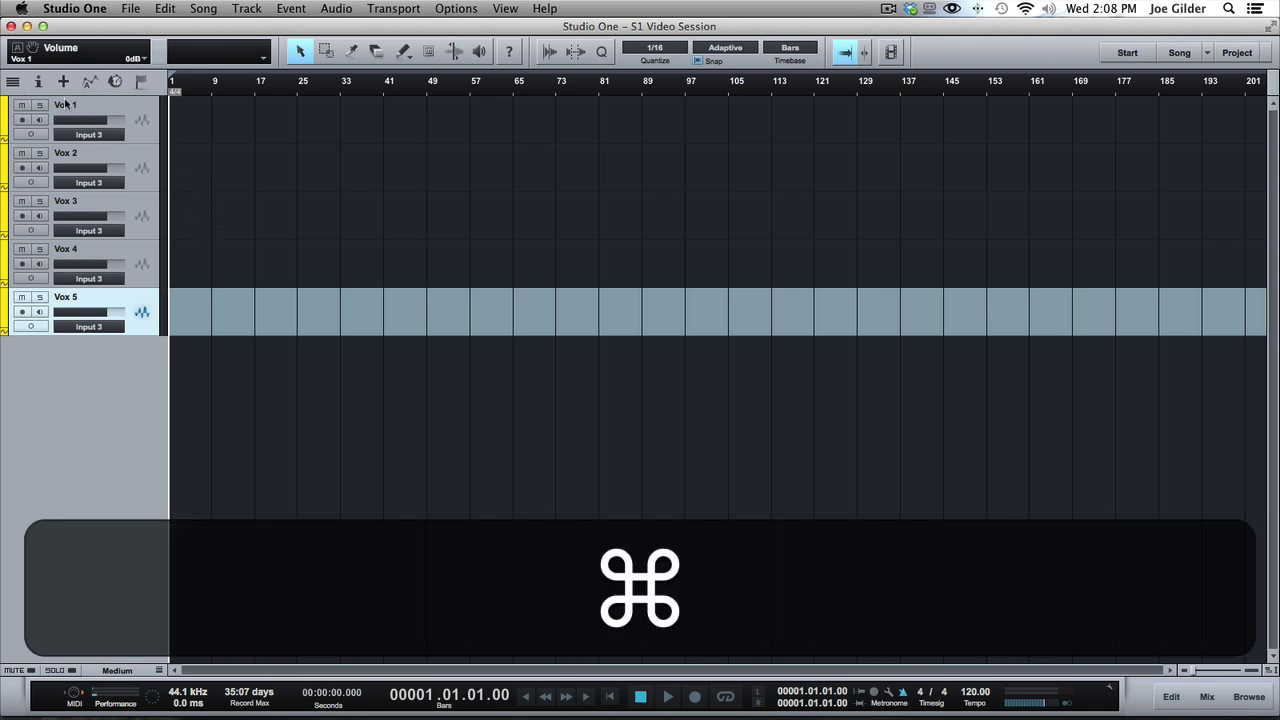
left_click(66, 104)
key("F3")
key("F3")
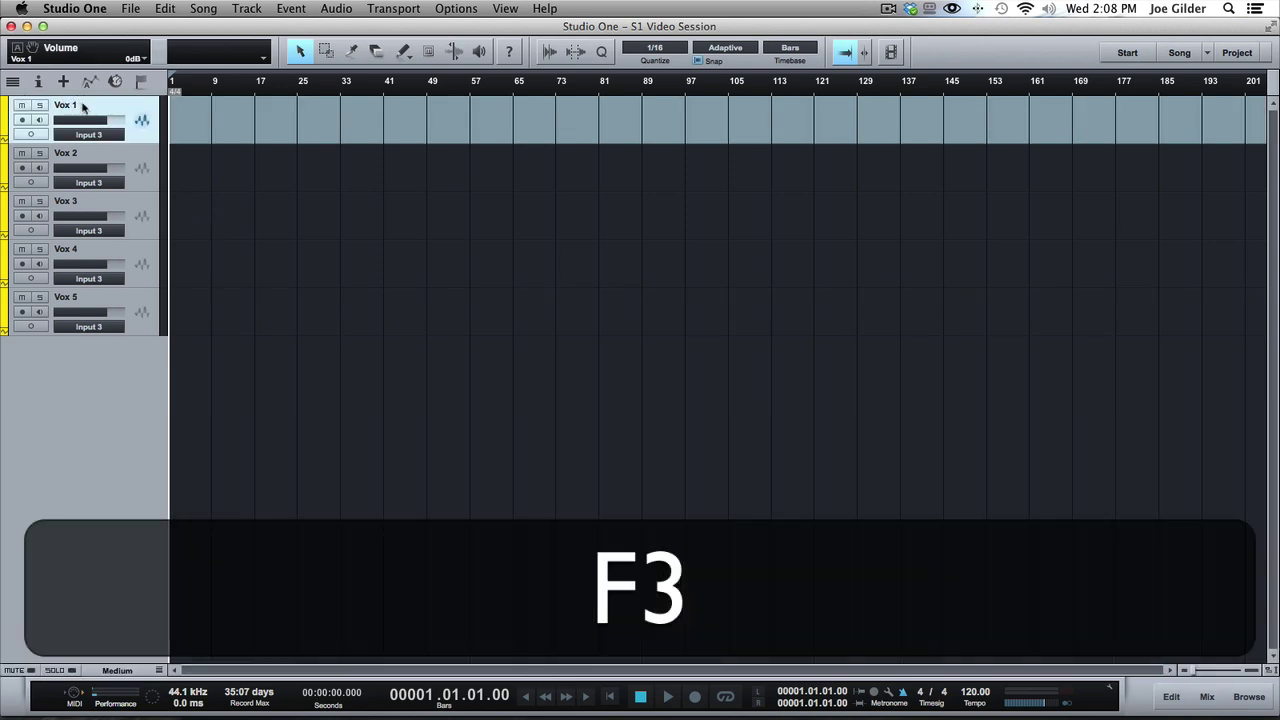
Rename the Vox 1 track with a singer's first name
double_click(60, 105)
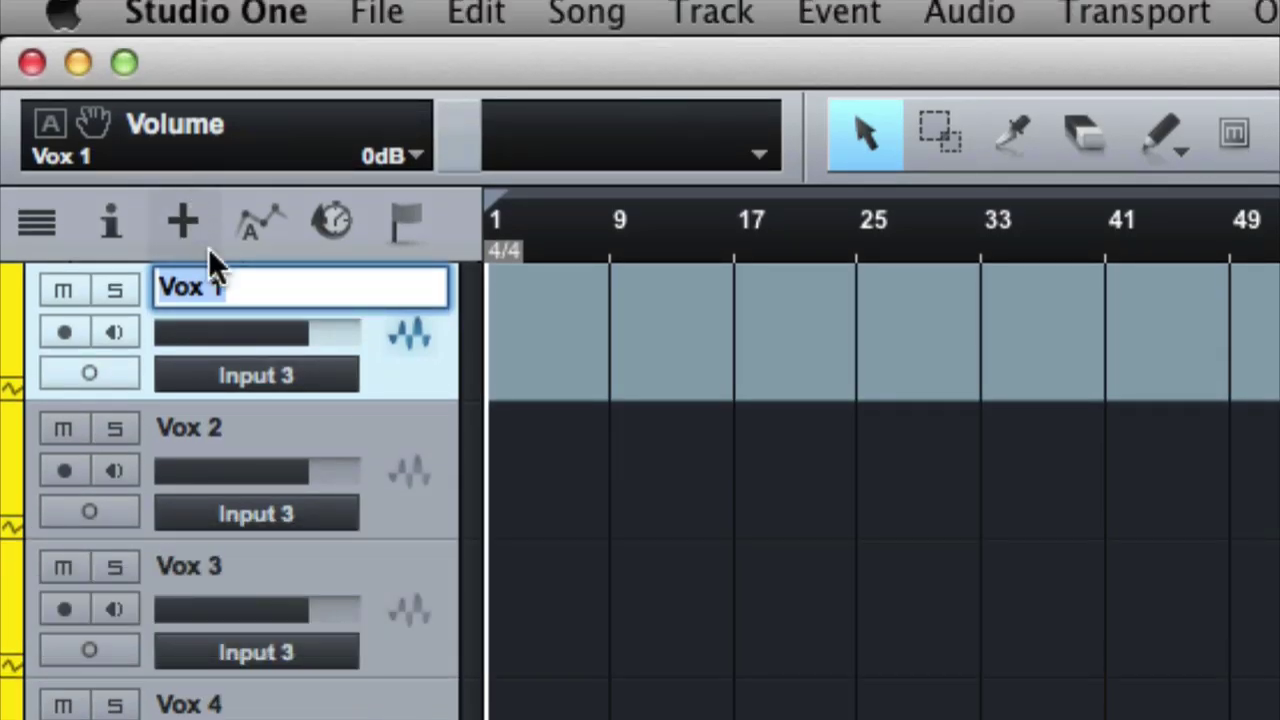
left_click(404, 344)
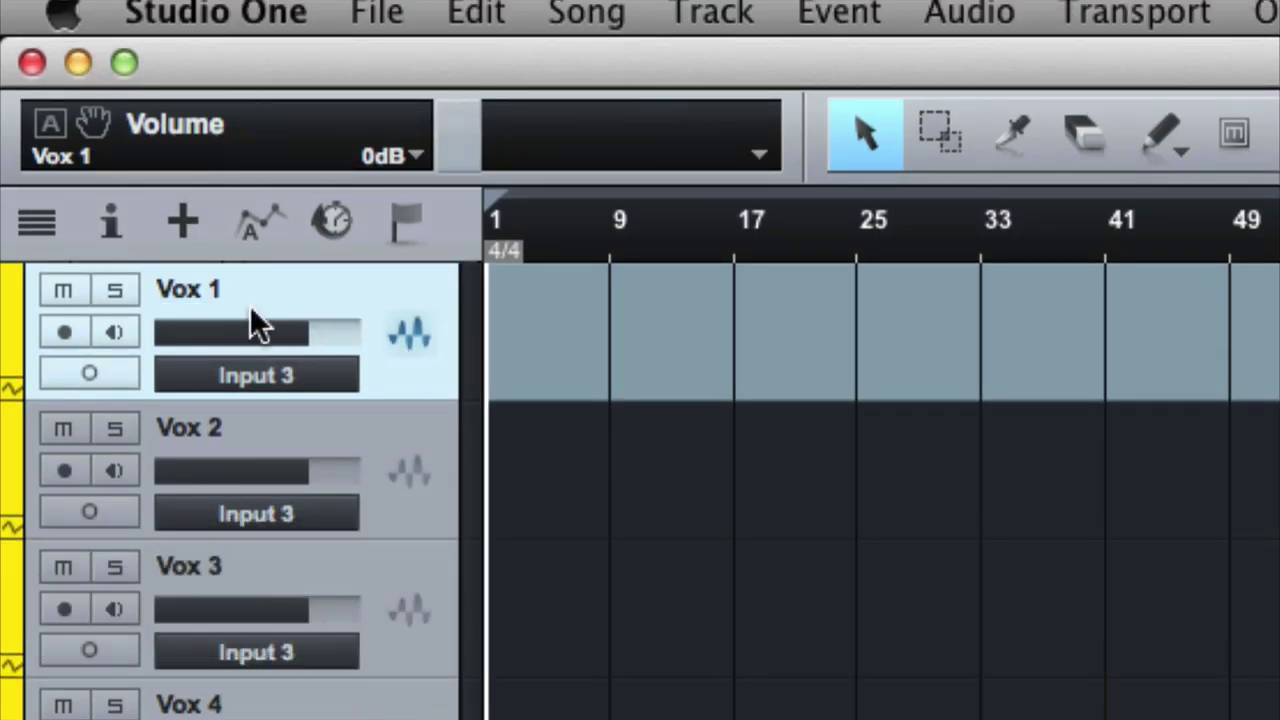
double_click(190, 290)
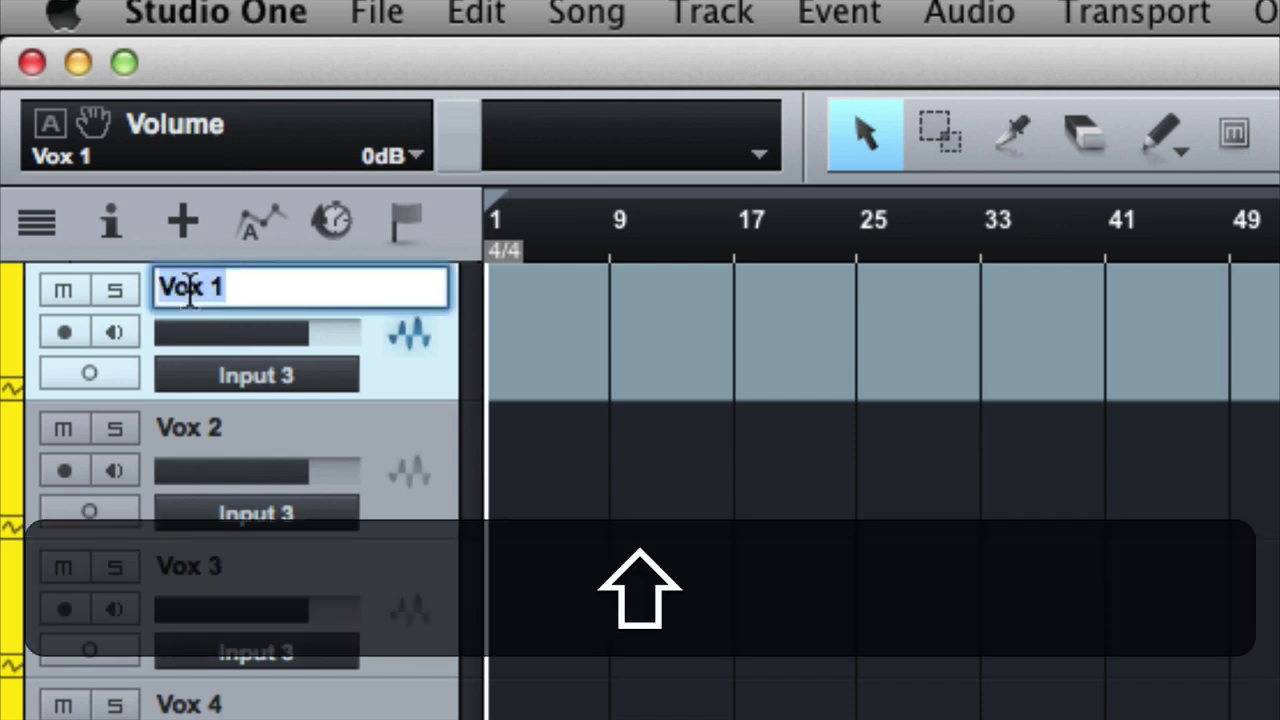
type("Joe")
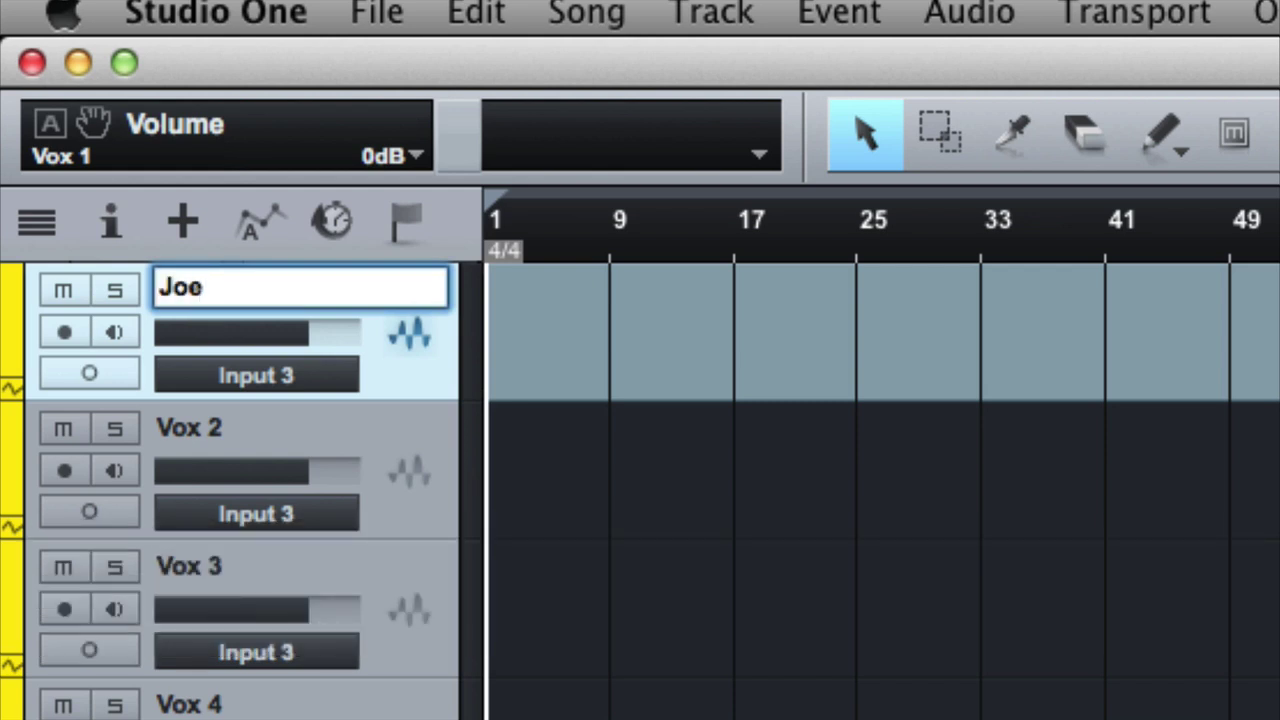
key("Return")
Rename the Vox 2 track with a singer's first name, moving on to it from the first track's open name field
left_click(187, 420)
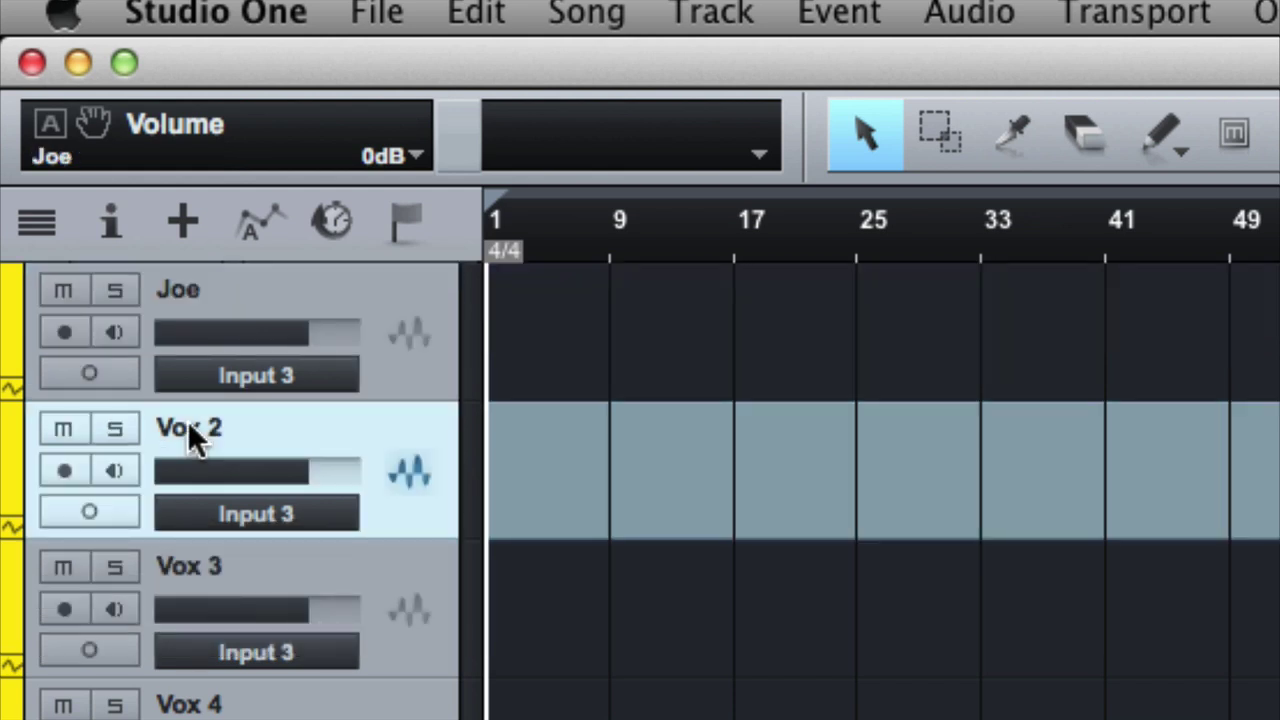
double_click(187, 420)
left_click(402, 452)
left_click(187, 289)
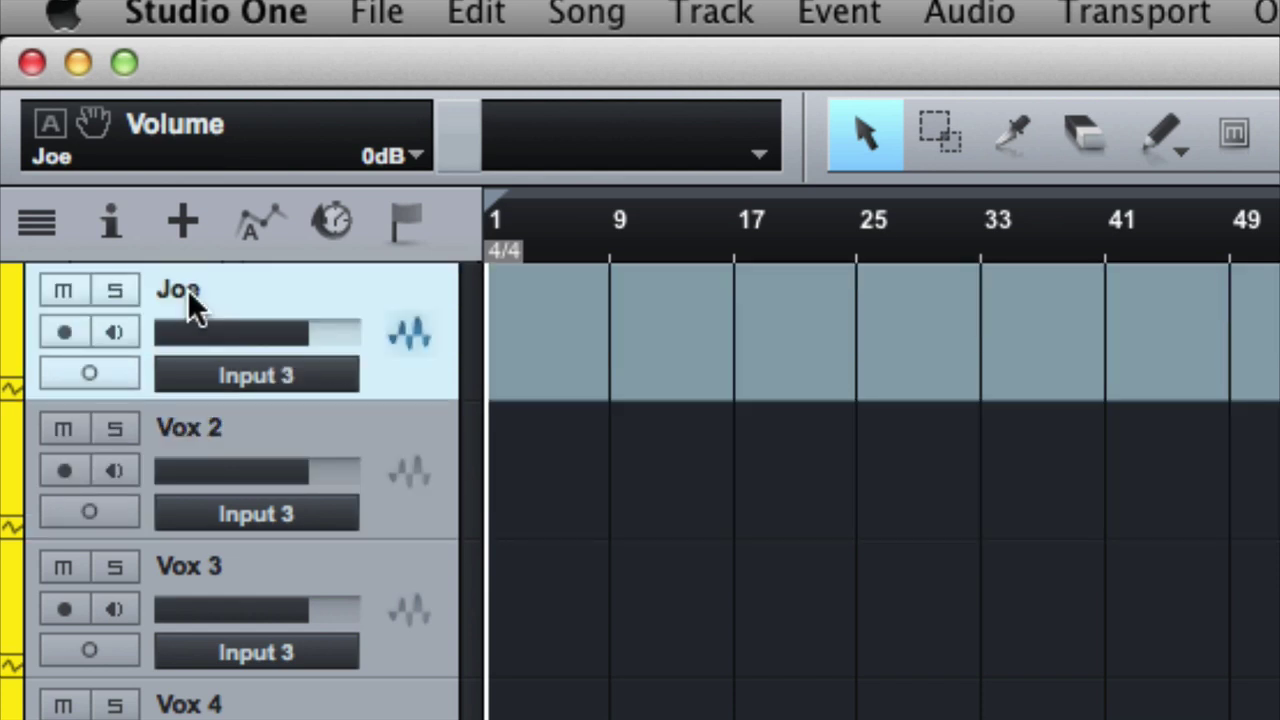
double_click(187, 289)
key("shift")
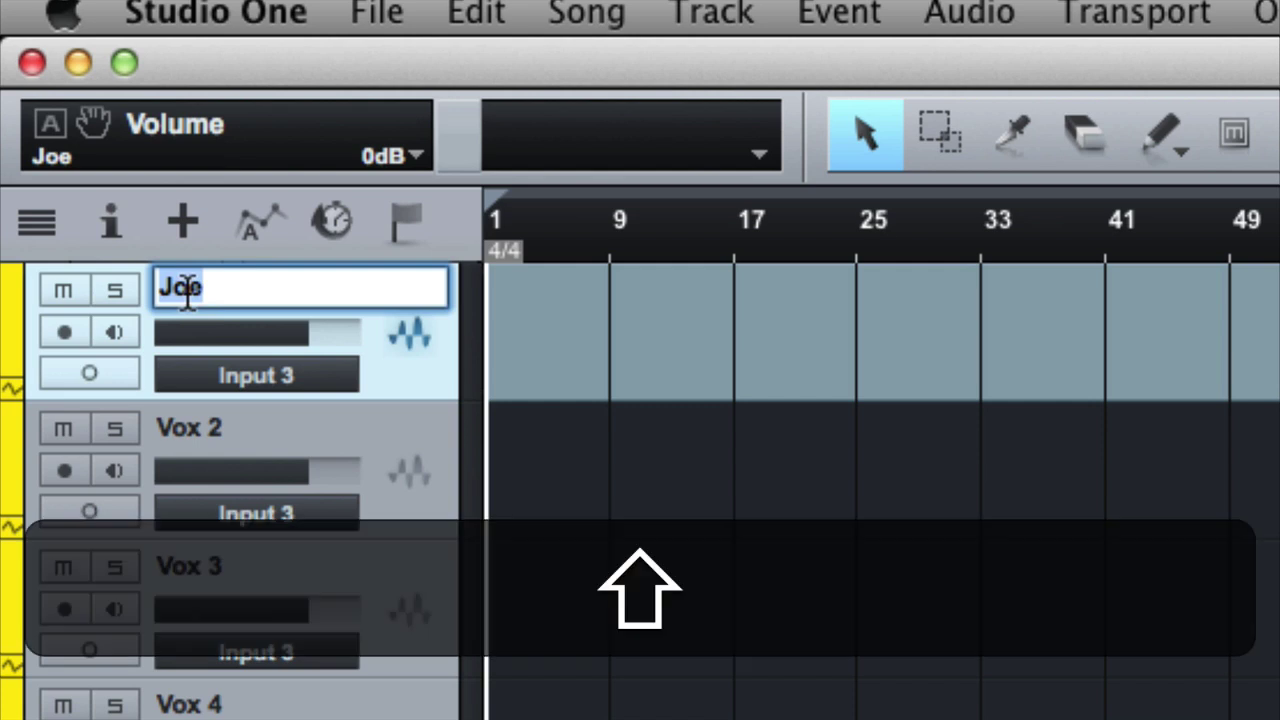
key("Tab")
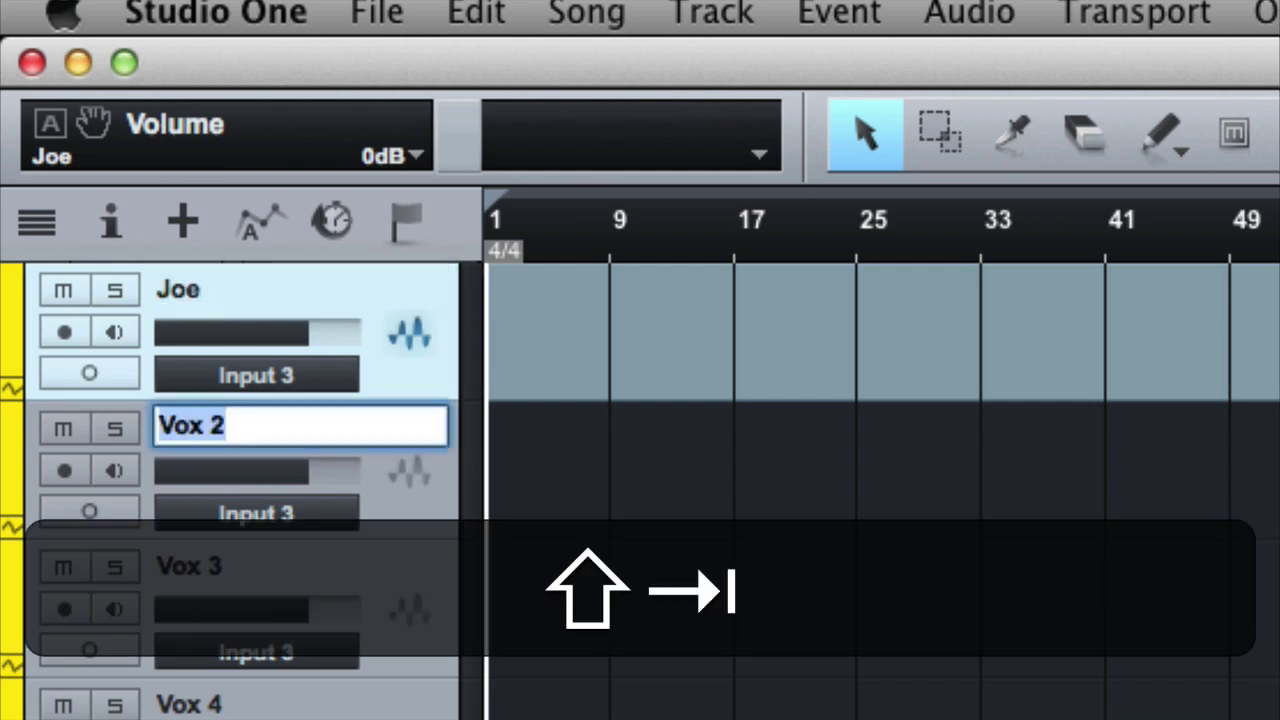
type("Ricl")
key("BackSpace")
type("k")
key("Tab")
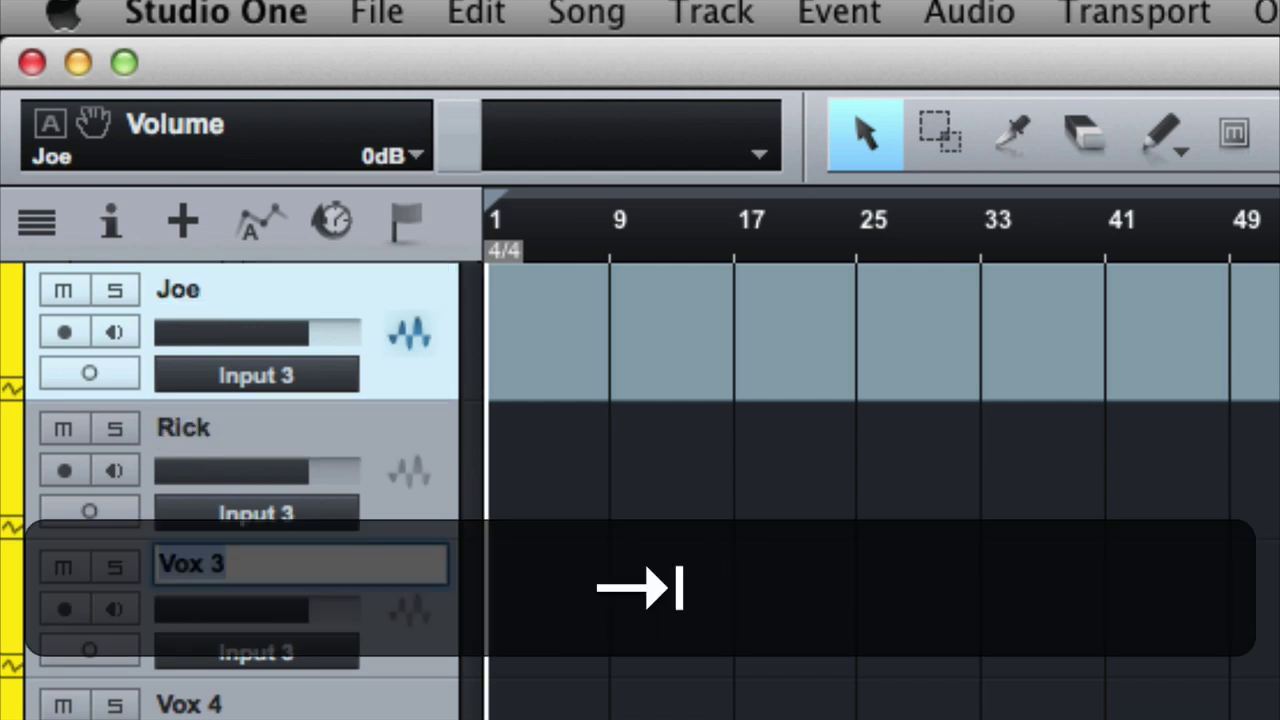
Rename the Vox 3 and Vox 4 tracks with singers' first names in one run, leaving Vox 5 as it is
type("Justin")
key("Tab")
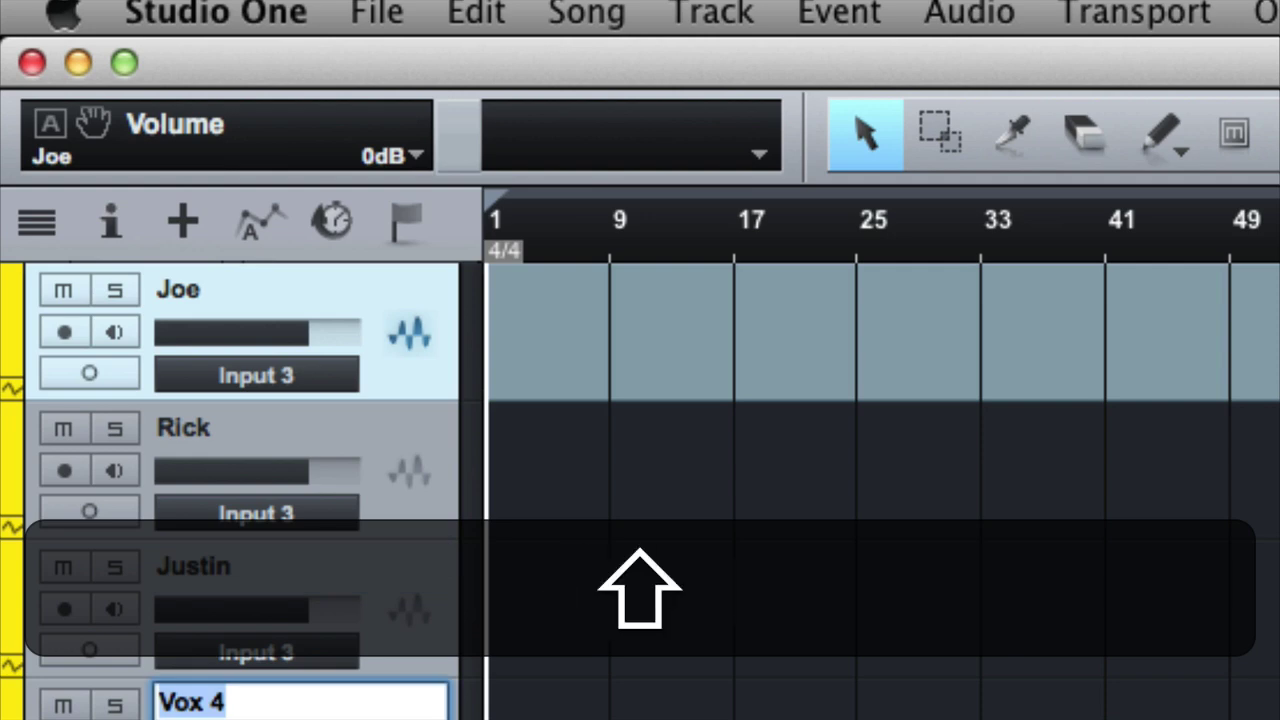
type("Andy")
key("Tab")
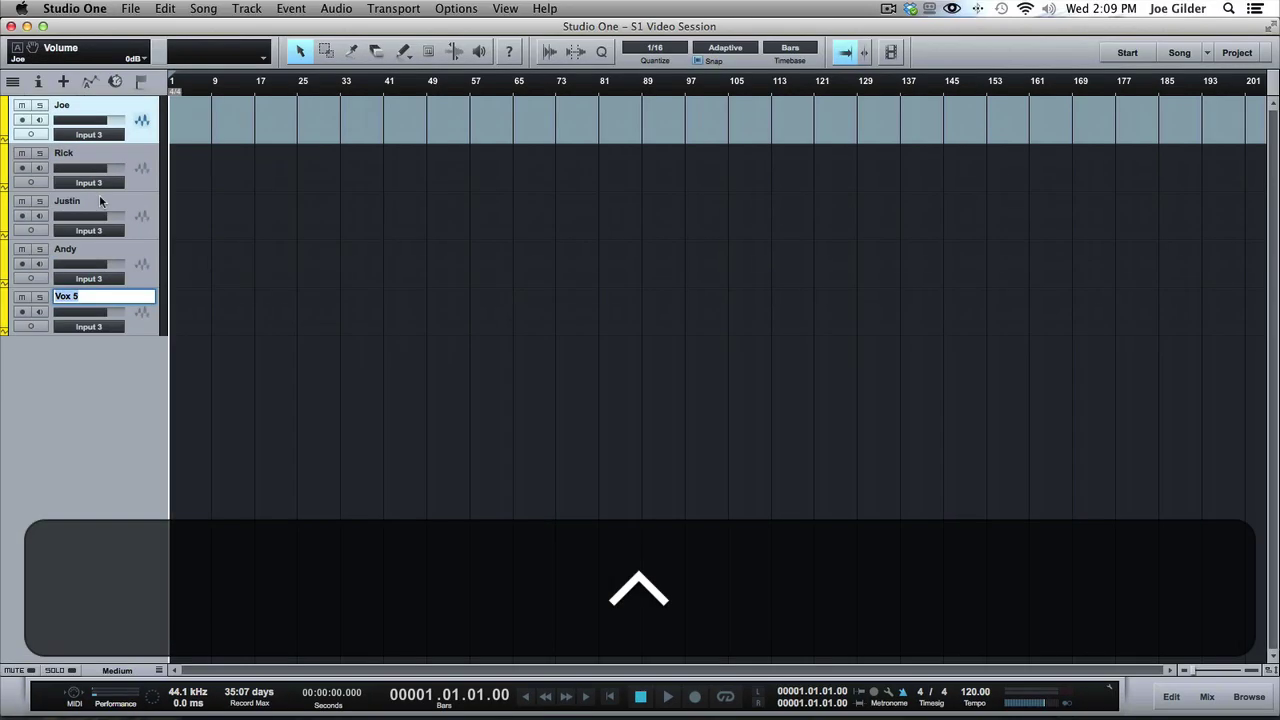
left_click(100, 400)
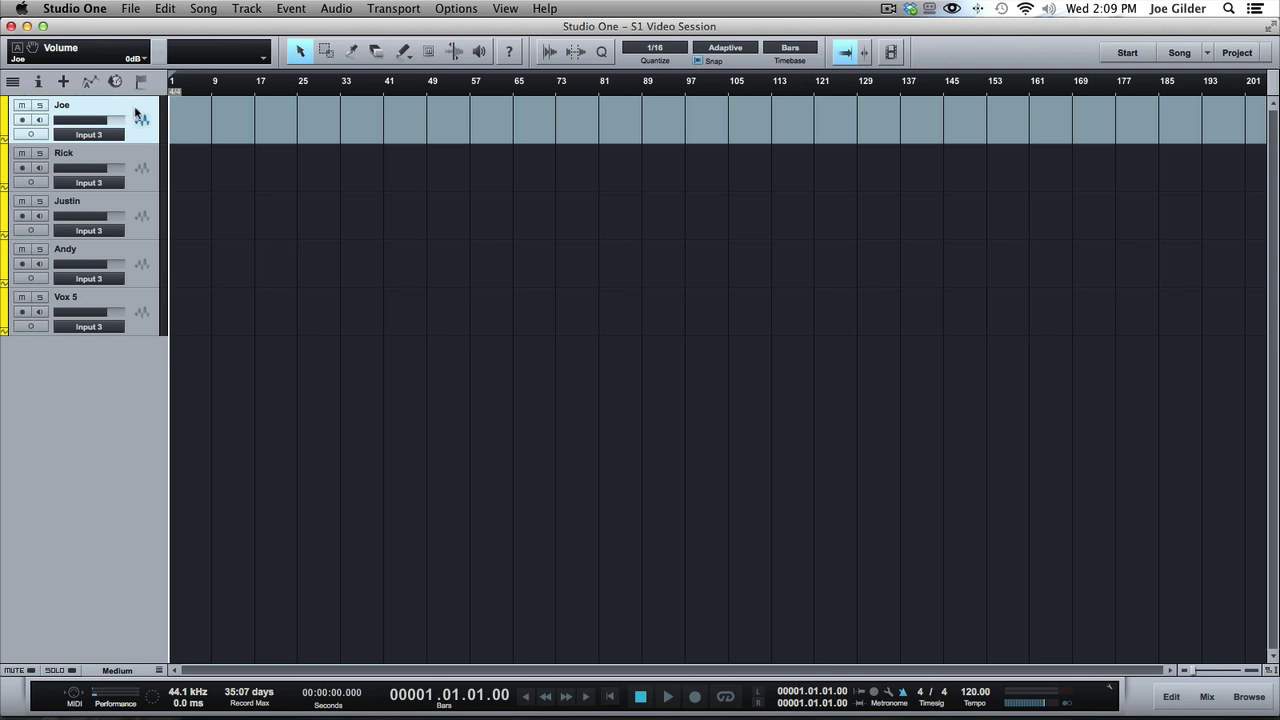
Rename the first three tracks Kick, Snare and HH in one continuous run
double_click(62, 106)
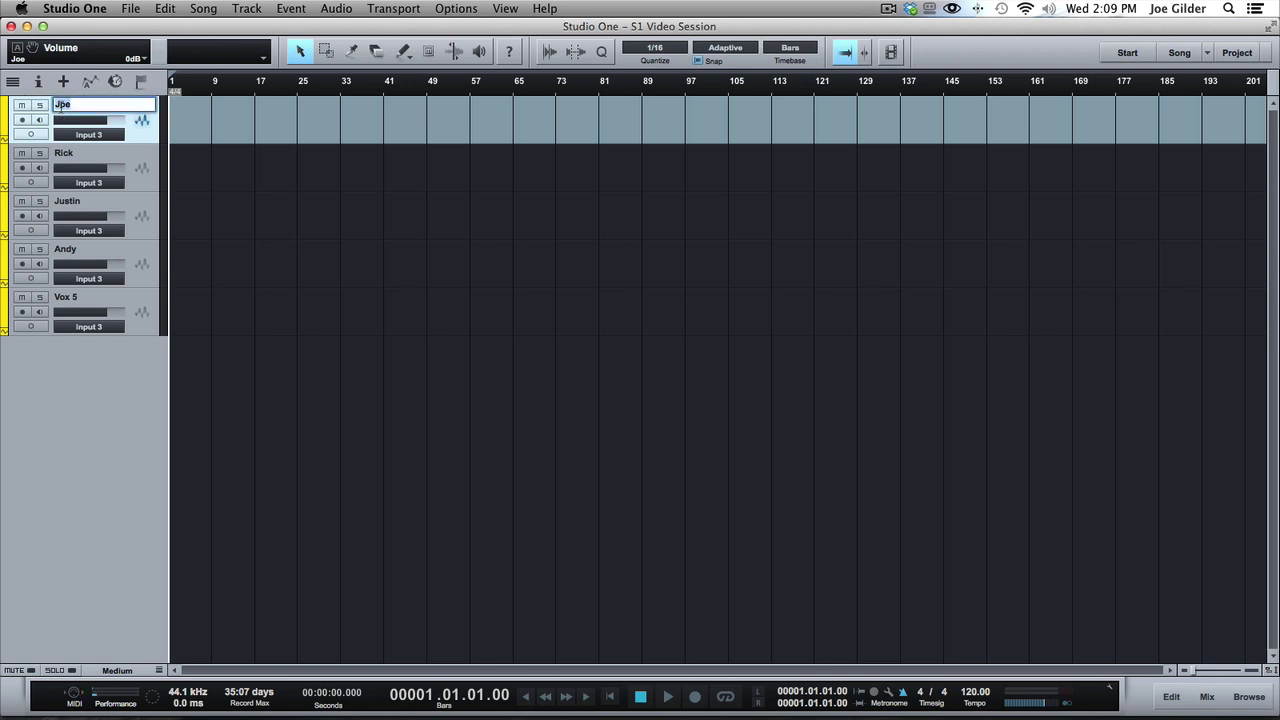
type("Kick")
key("Tab")
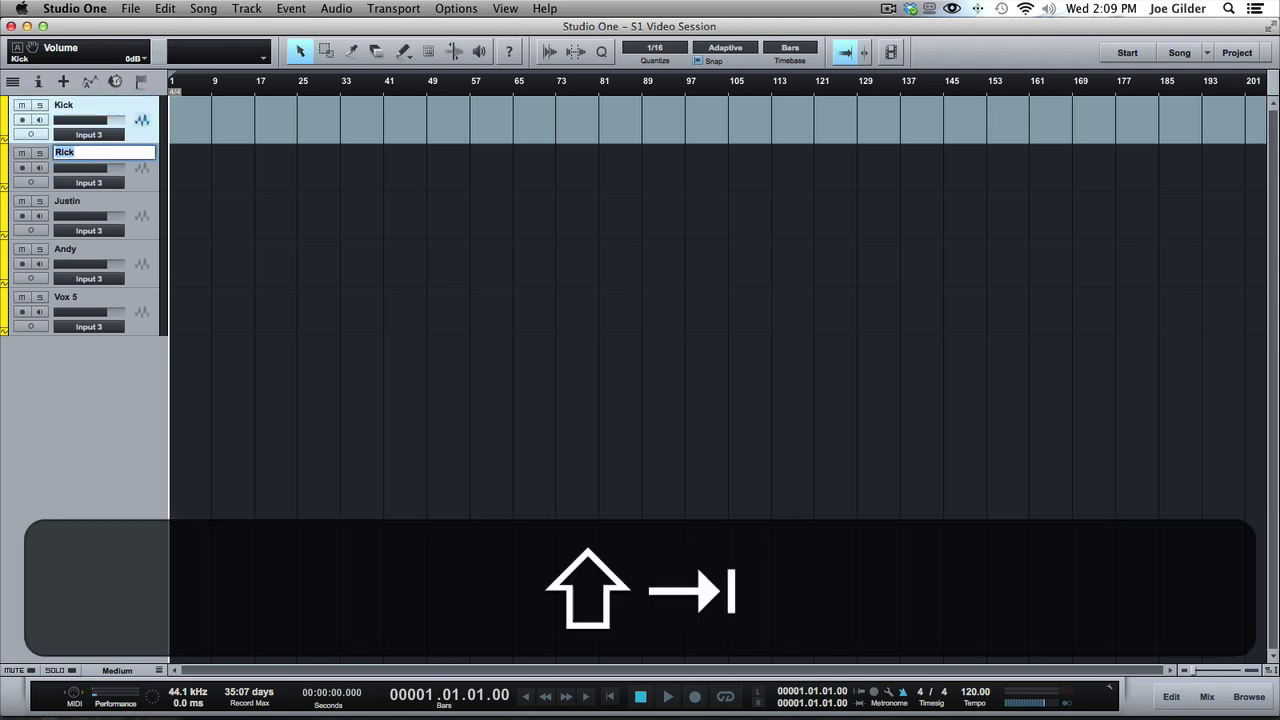
type("Snare")
key("Tab")
type("HH")
key("Tab")
Rename the fourth track Tom 1 and the fifth track Tom 3, stepping back to correct the fourth name
type("Tom")
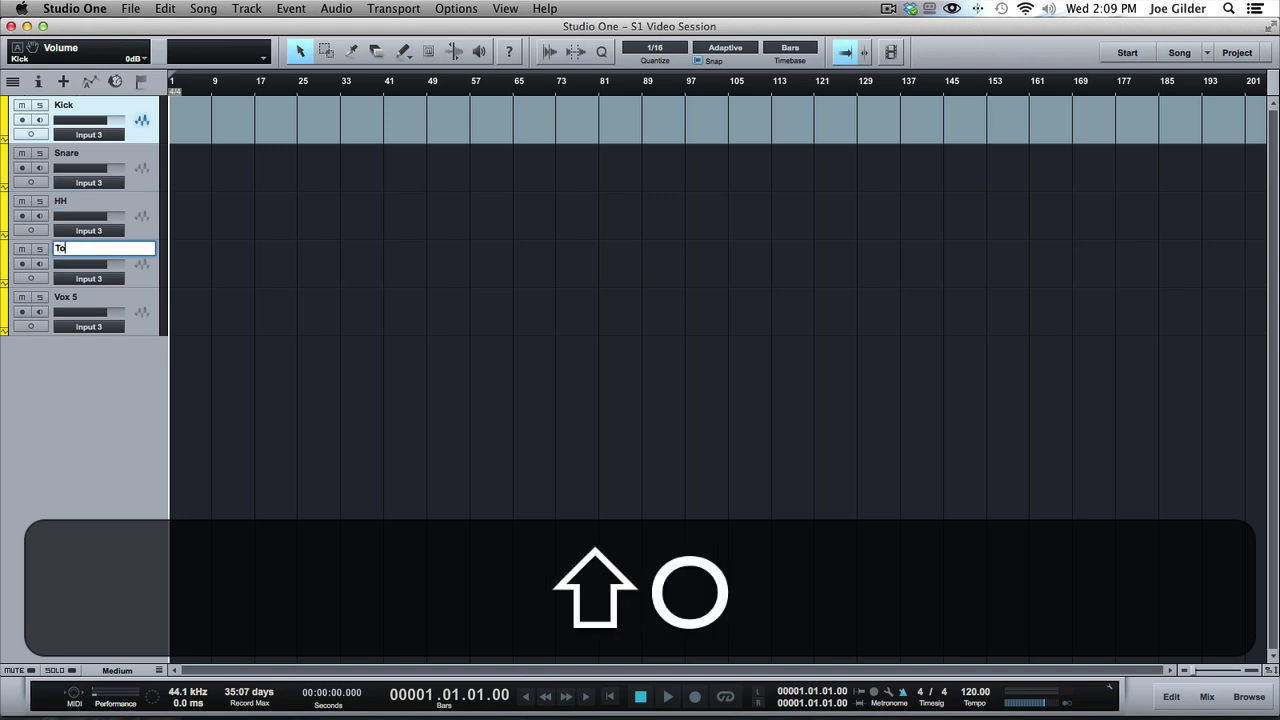
key("Tab")
type("Tom")
key("shift+Tab")
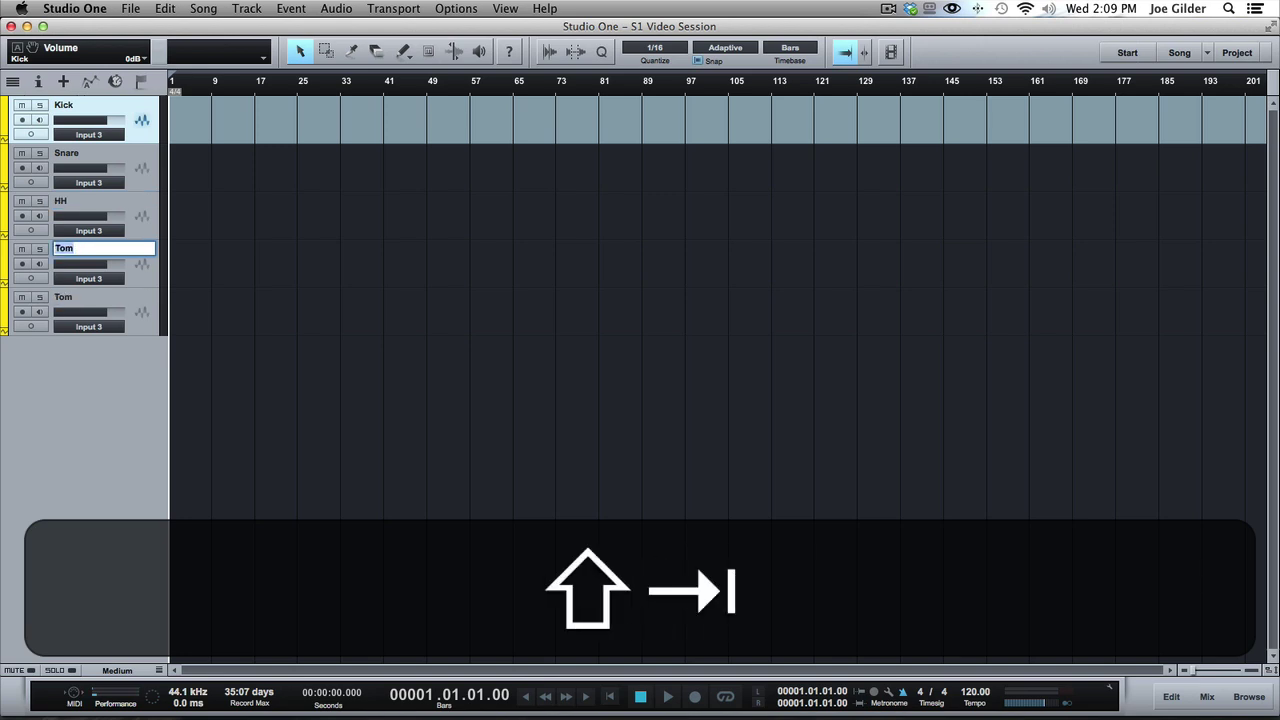
type("Tom 1")
key("Tab")
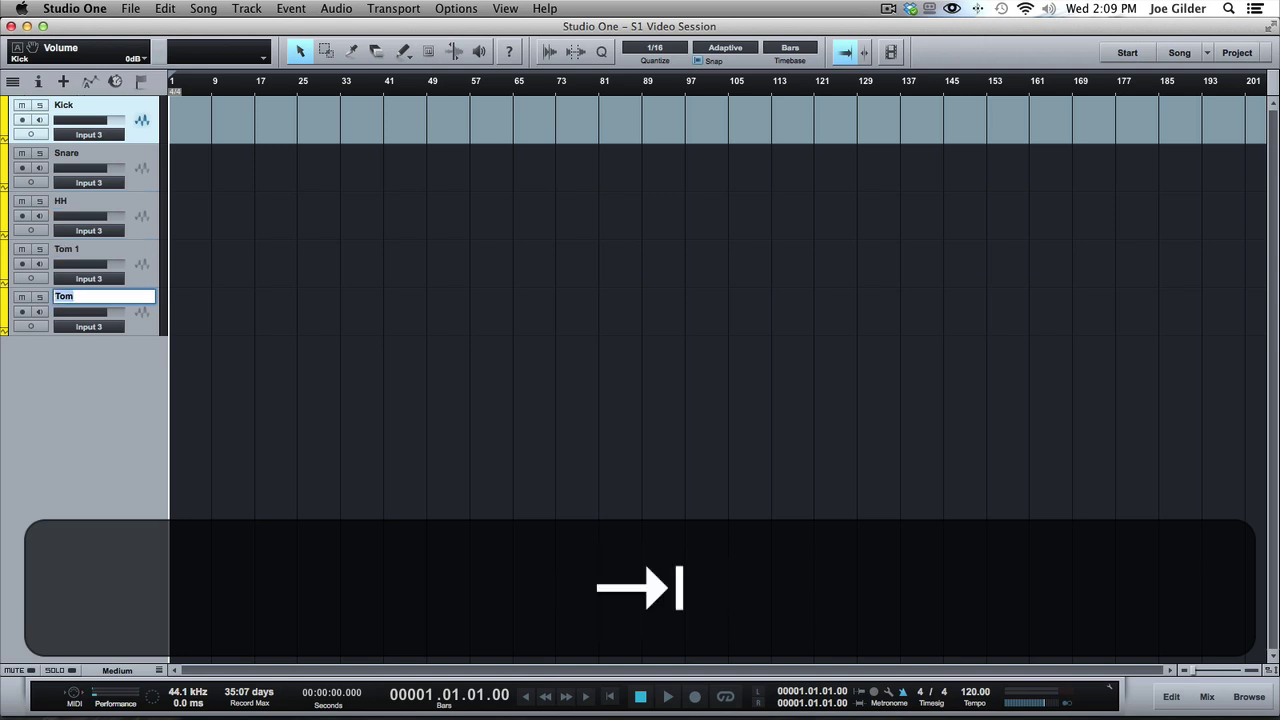
type("Tom 3")
key("Return")
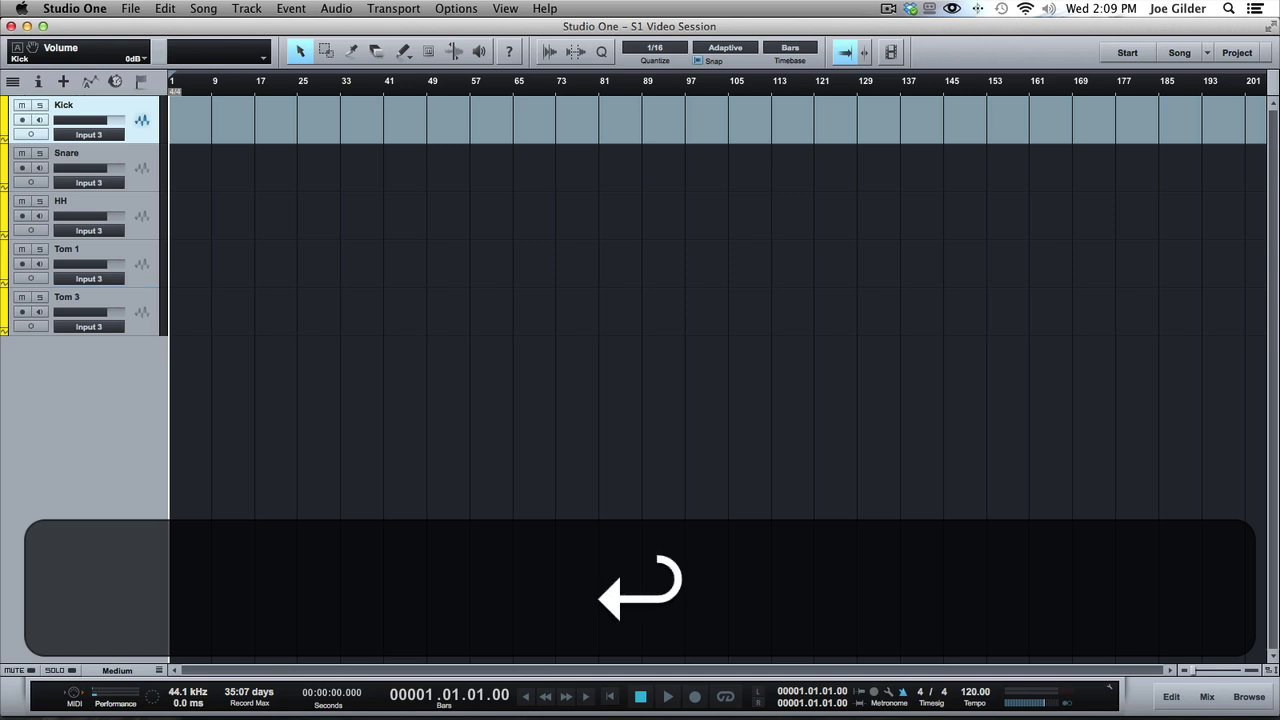
Increase the height of all five tracks in the arrangement
key("super+Tab")
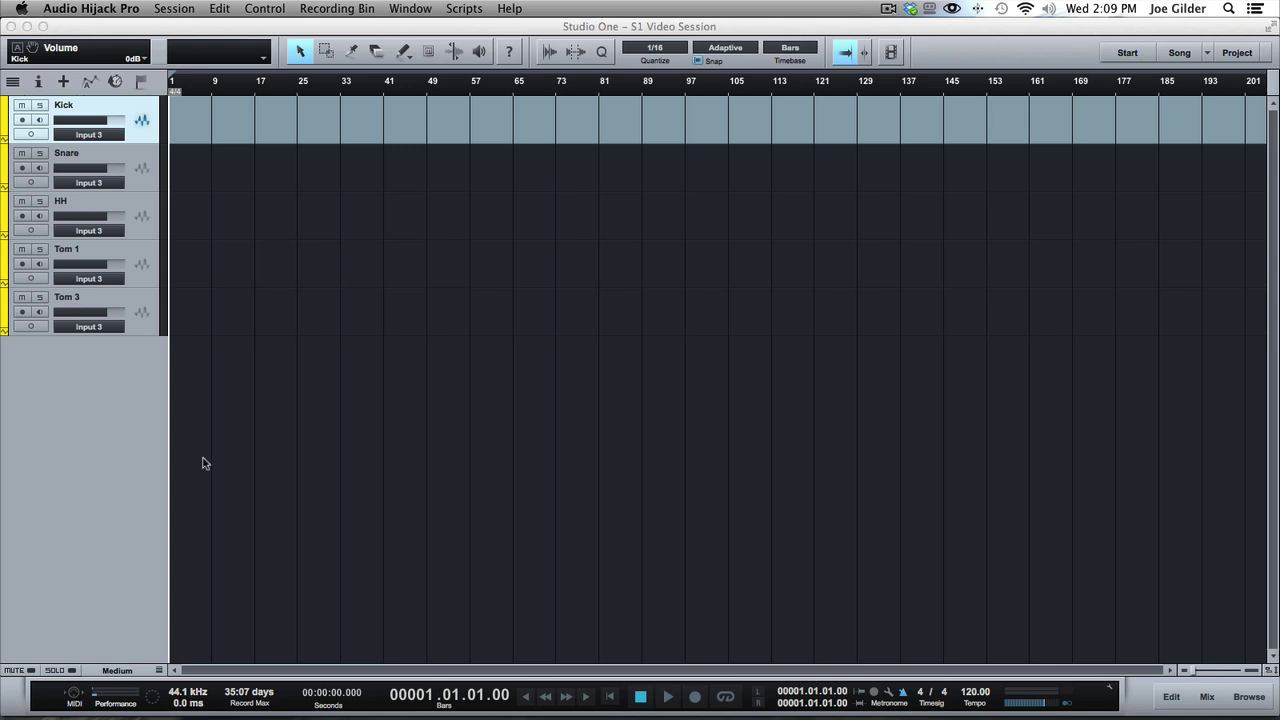
scroll(363, 310, "up", 3)
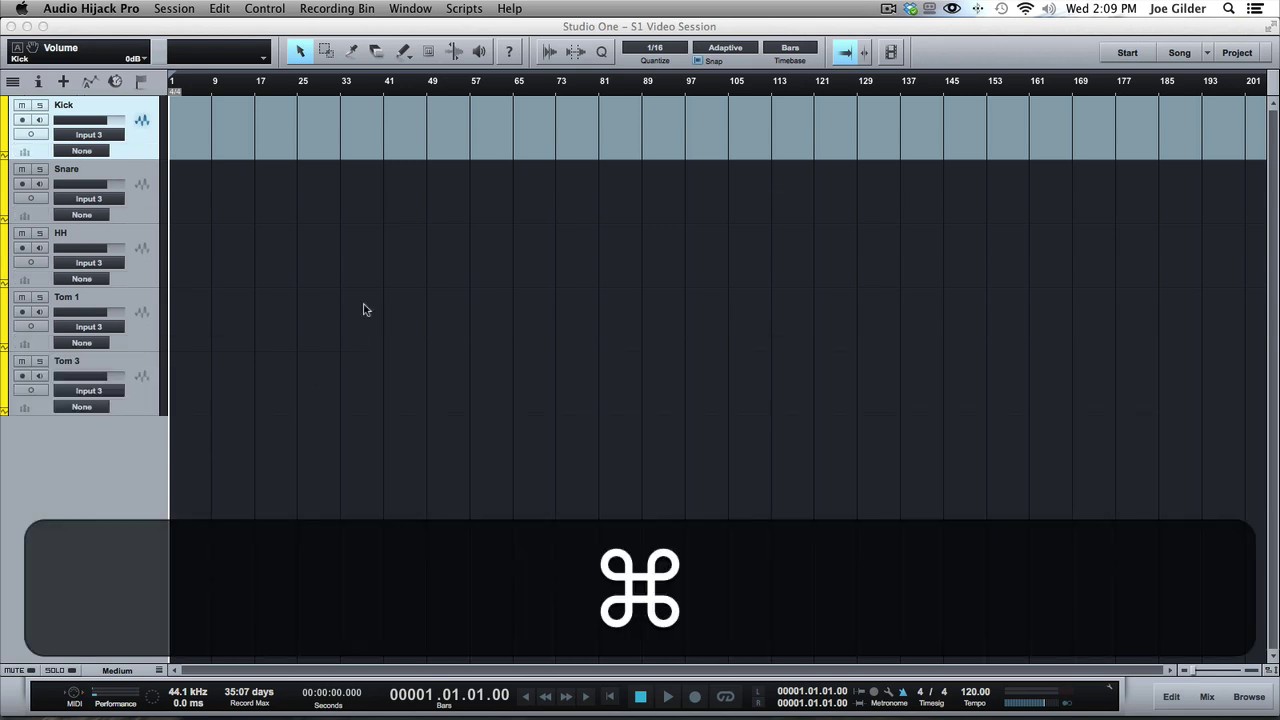
scroll(365, 310, "down", 1)
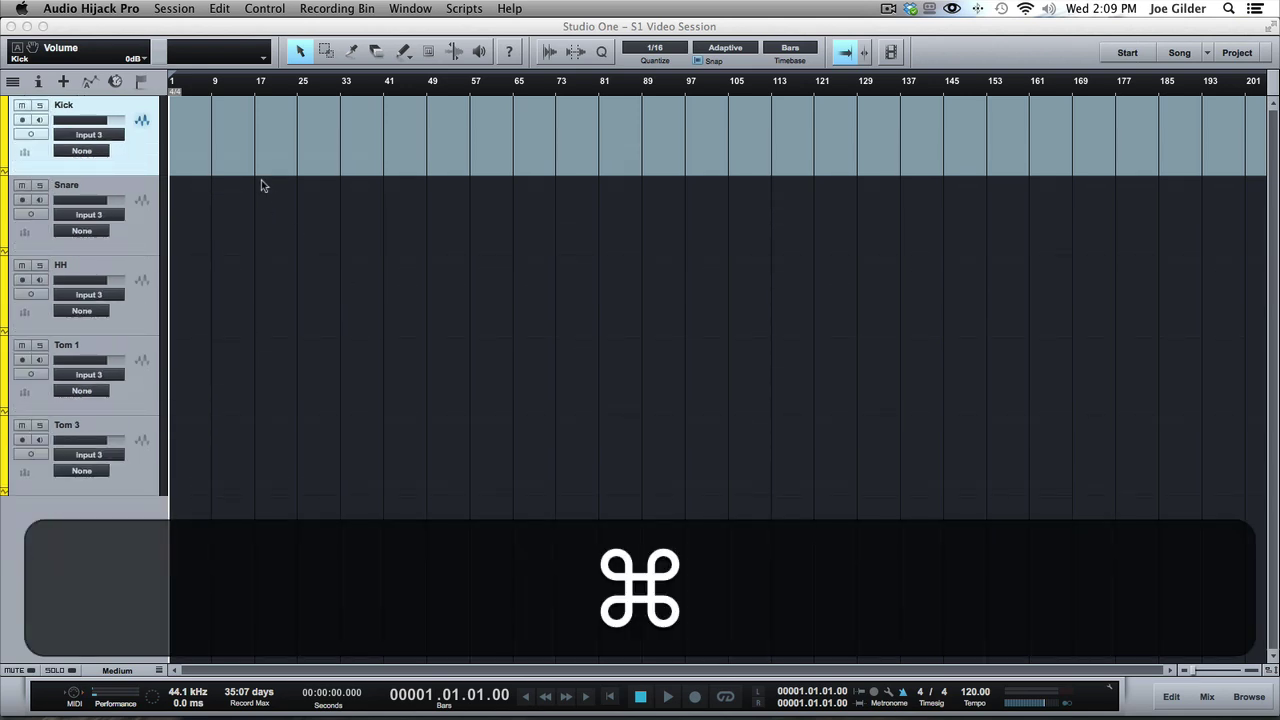
Open the Add Tracks dialog again to review its settings, and close it without adding tracks
key("t")
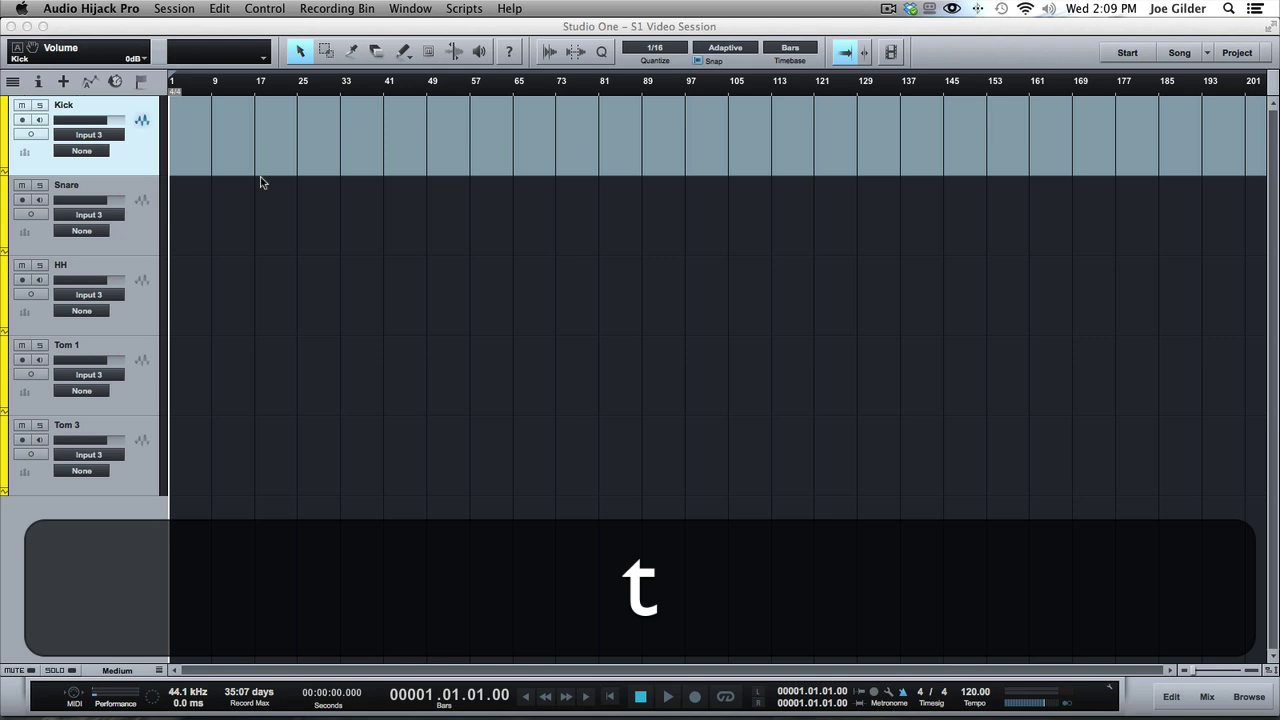
left_click(325, 208)
key("t")
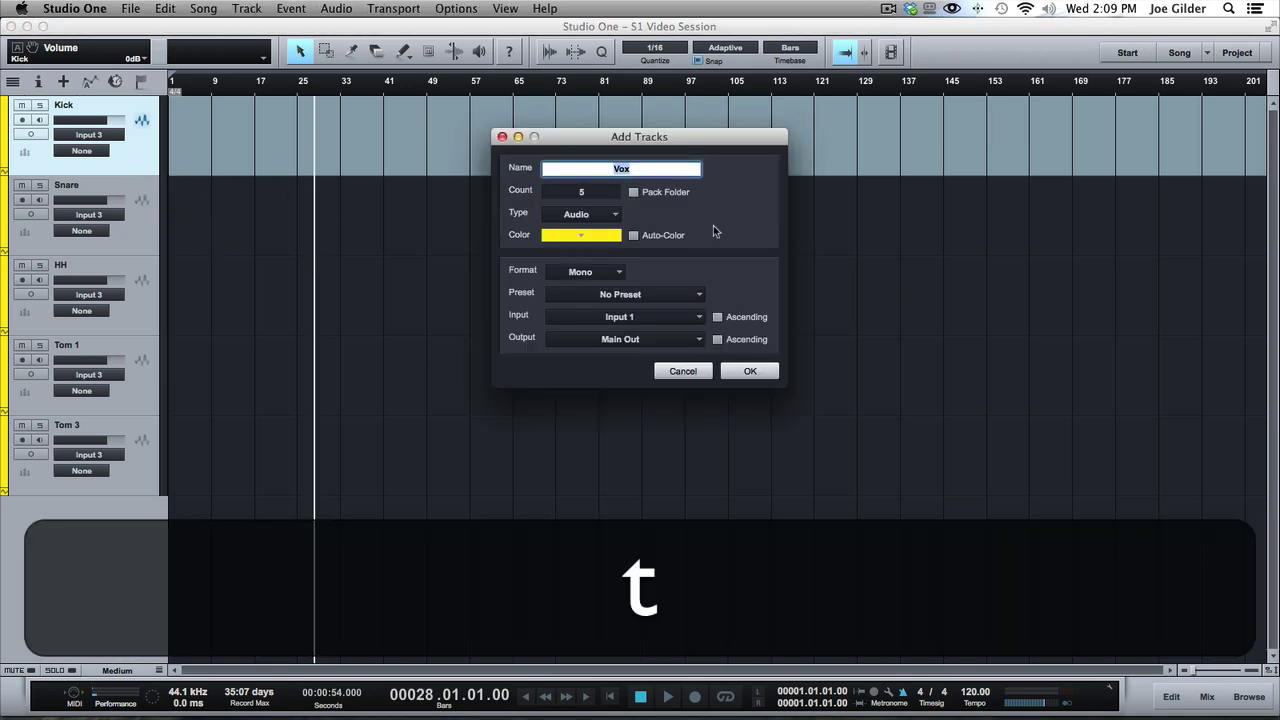
scroll(679, 217, "up", 5)
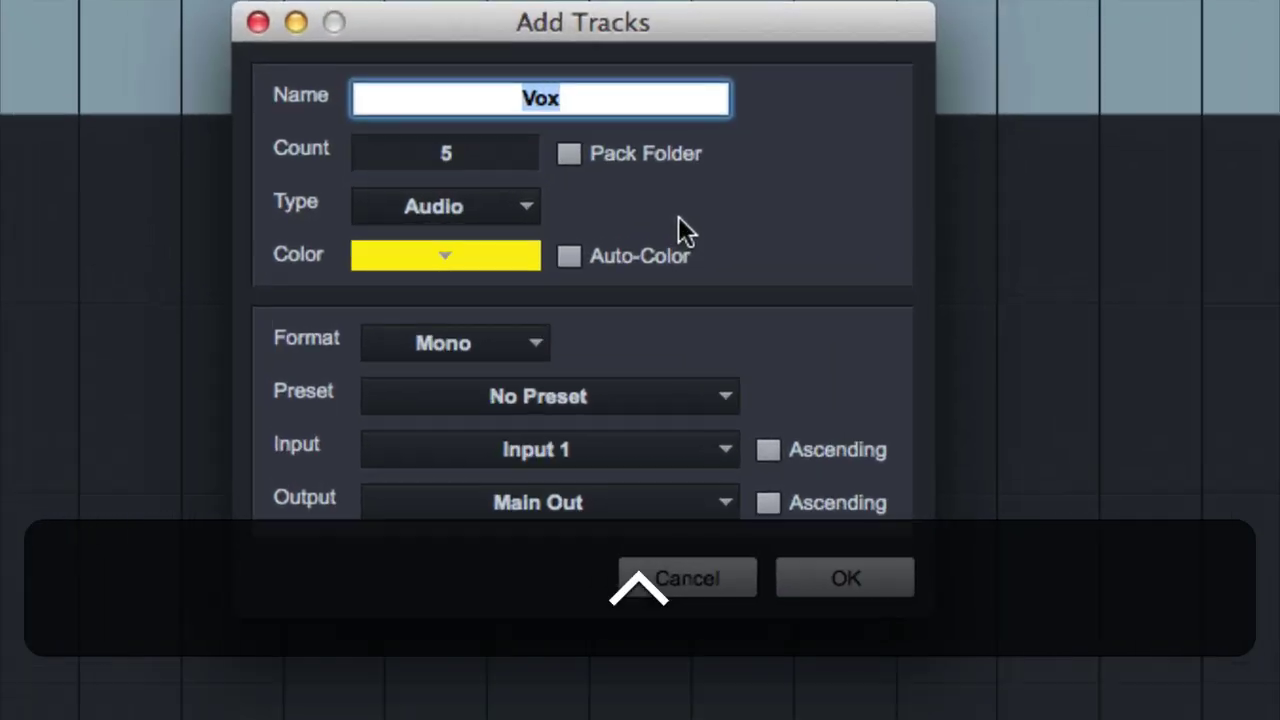
scroll(441, 151, "down", 5)
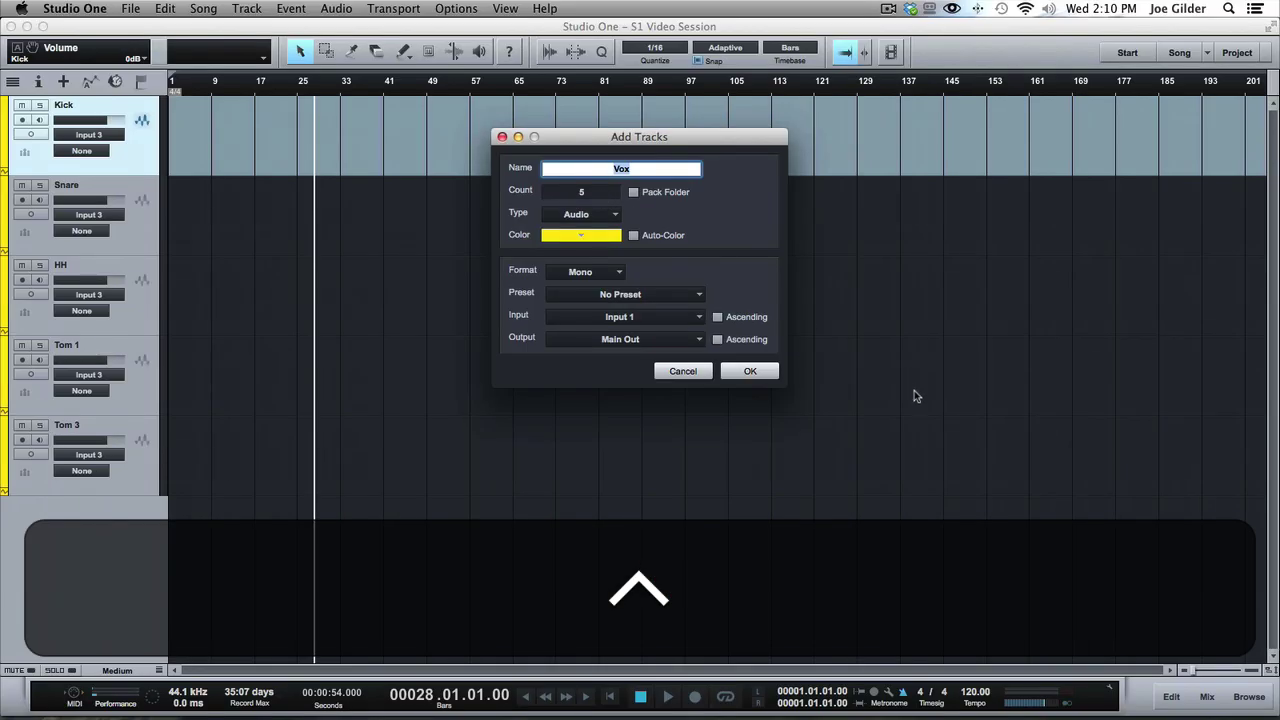
left_click(670, 373)
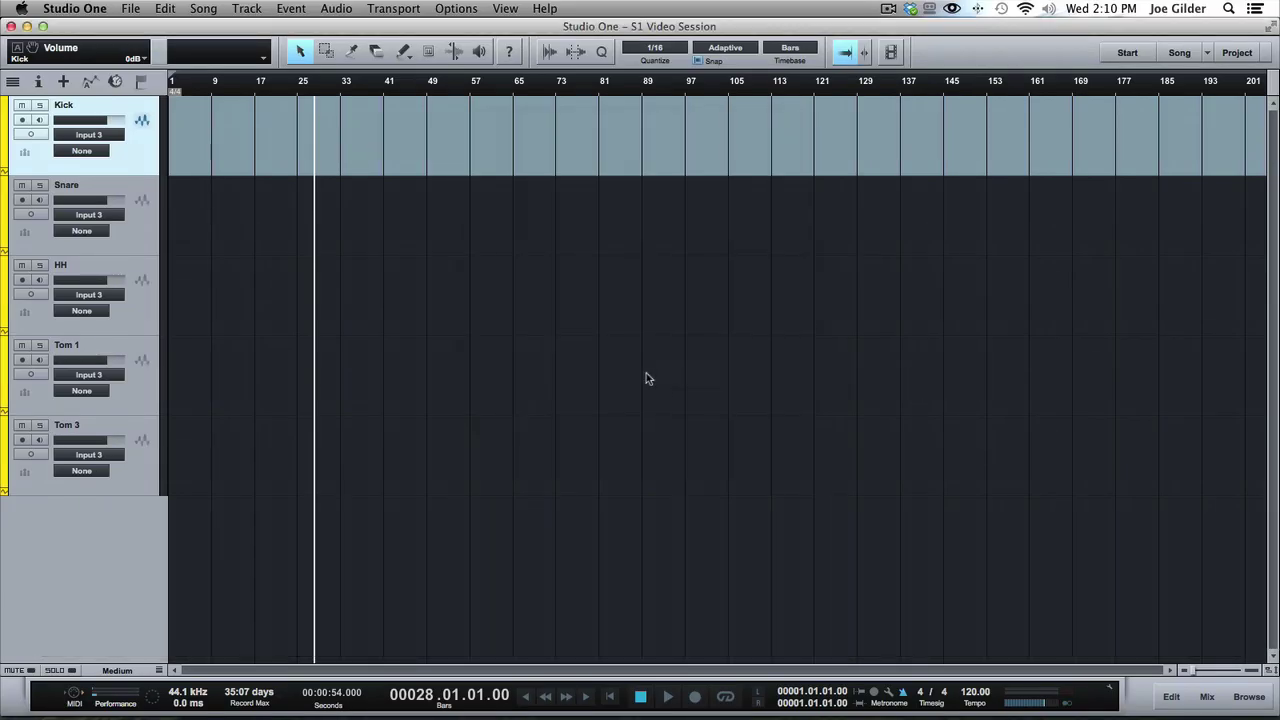
Select all five tracks from Kick to Tom 3 and remove them from the song
left_click(135, 465)
left_click(142, 148, "shift")
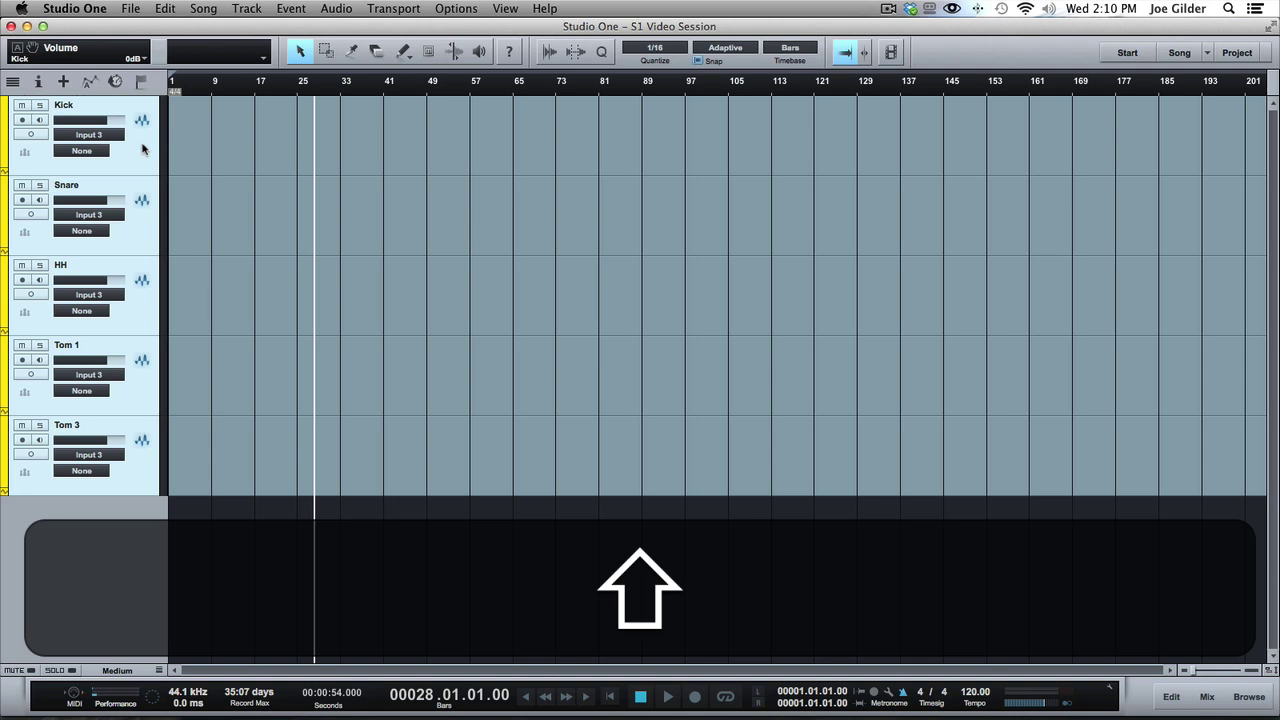
key("shift+t")
Add five blue mono audio tracks named Drums, with ascending inputs starting from Input 1
key("t")
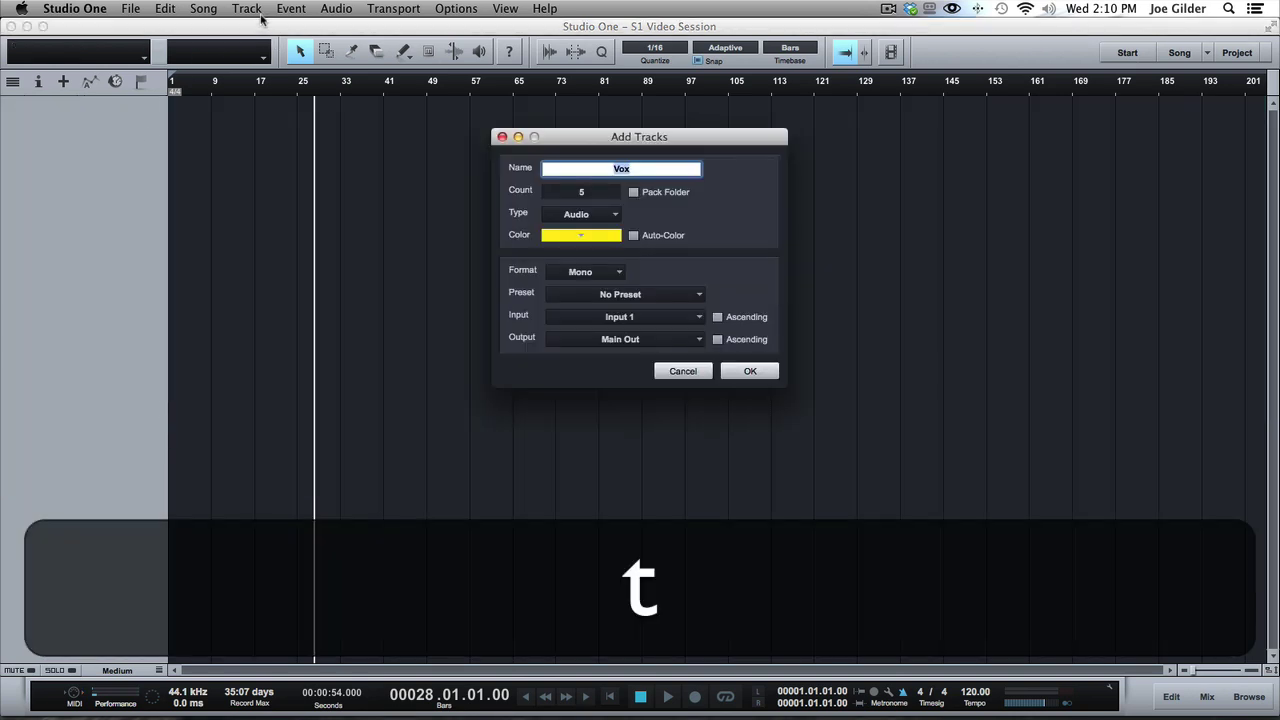
key("ctrl")
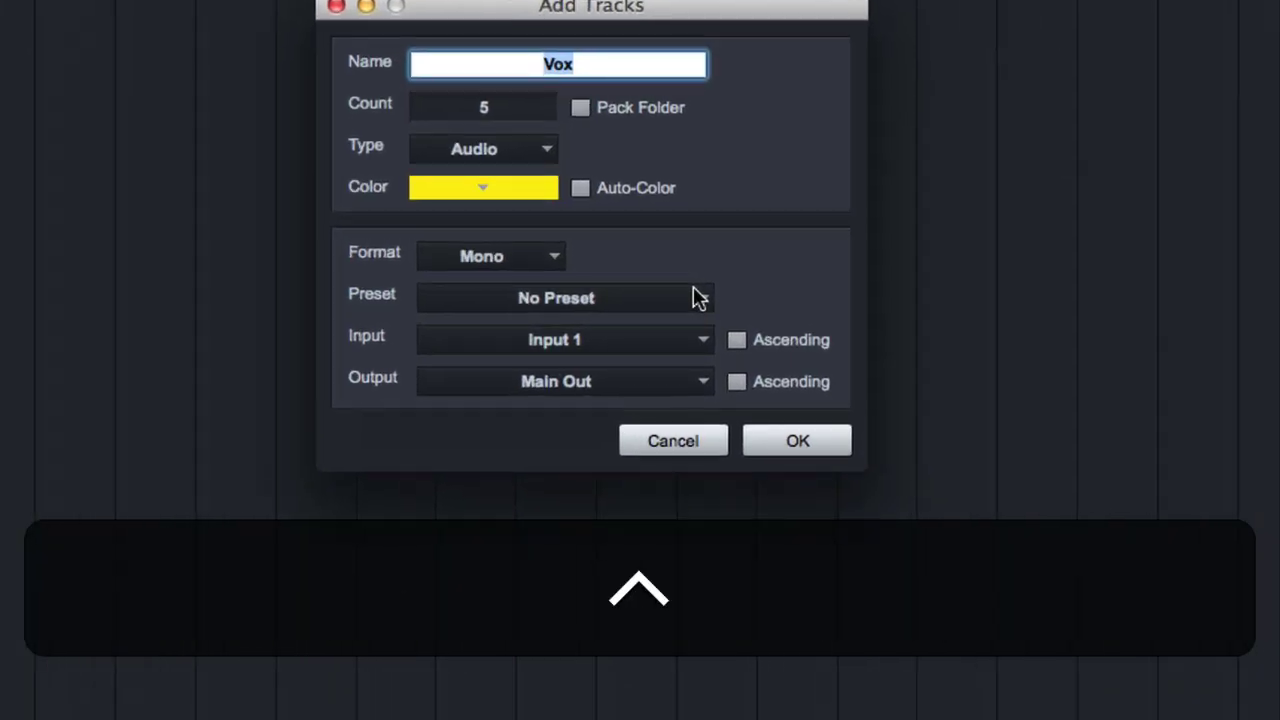
left_click(491, 105)
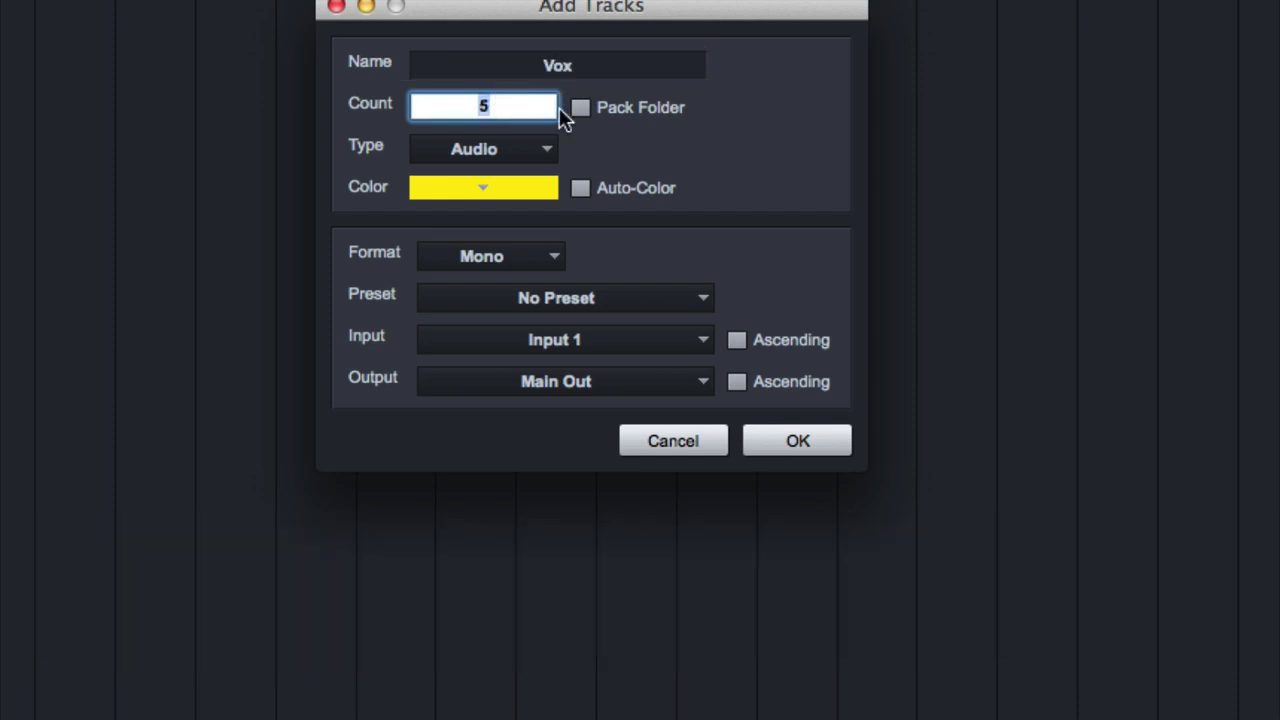
left_click(584, 66)
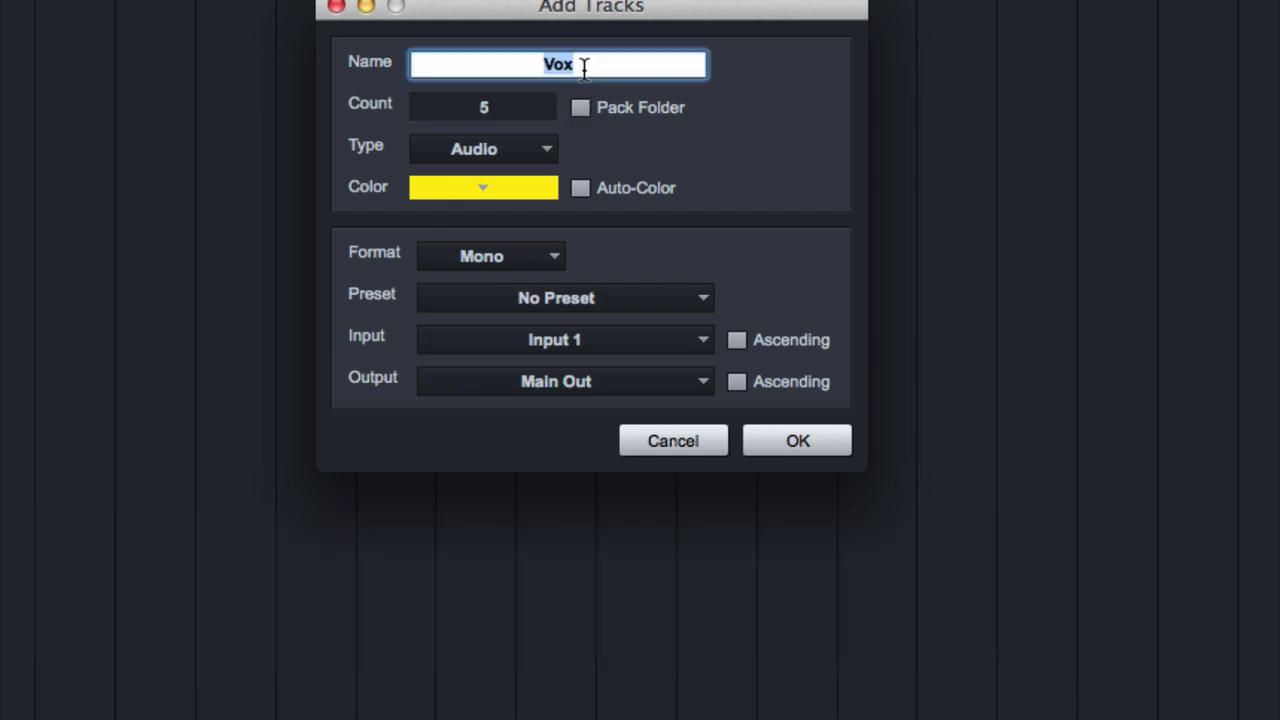
key("shift")
type("Drums")
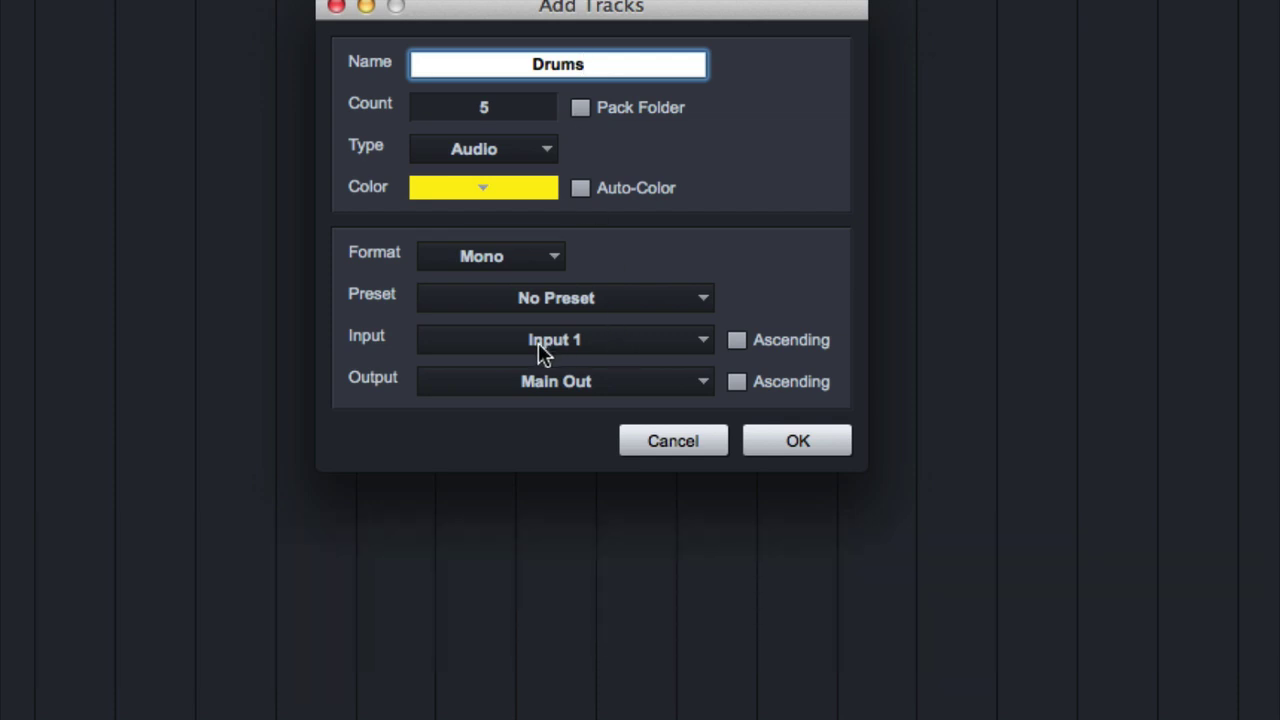
left_click(735, 342)
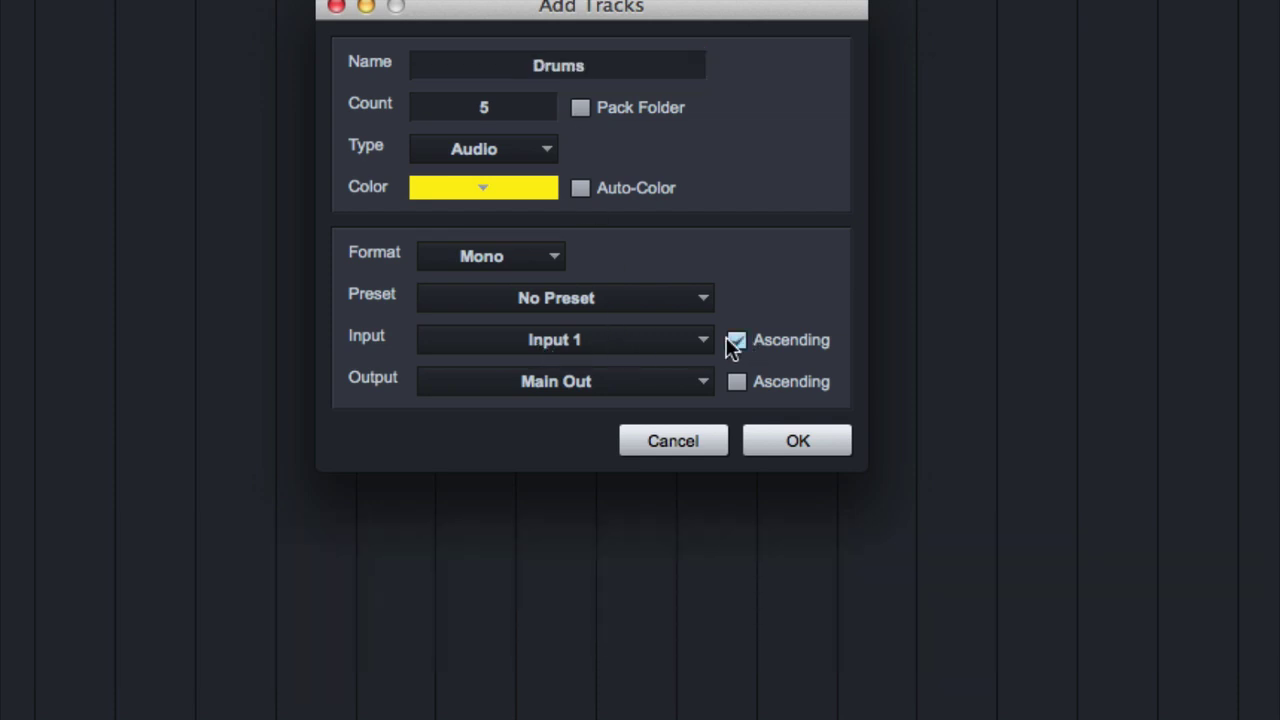
left_click(477, 184)
left_click(577, 206)
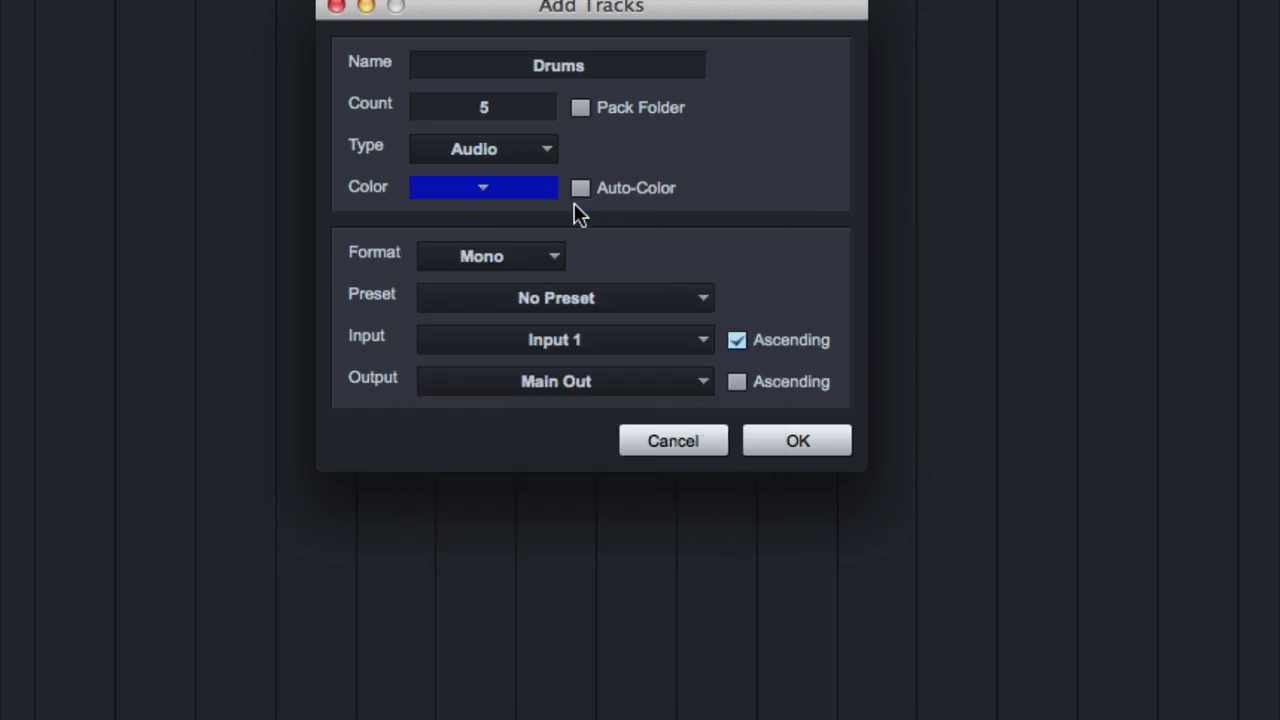
left_click(792, 438)
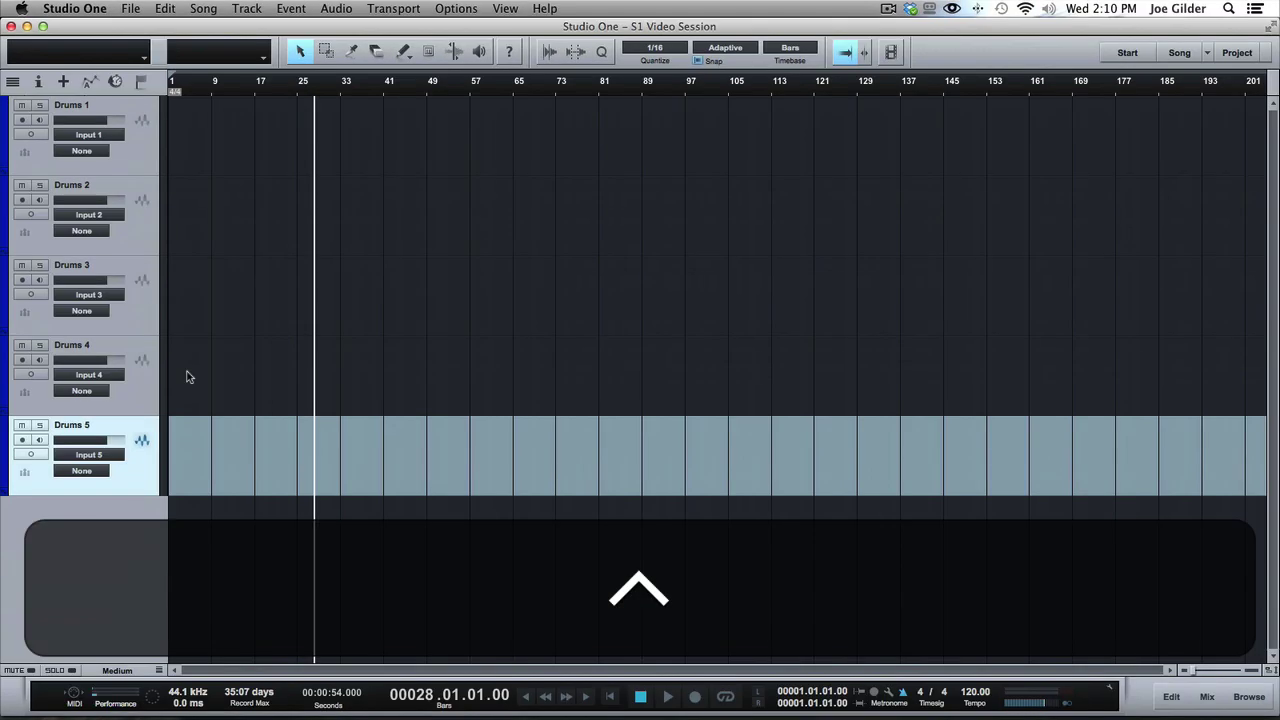
Add five more Drums audio tracks in stereo format, with ascending inputs starting from Inputs 7-8
key("t")
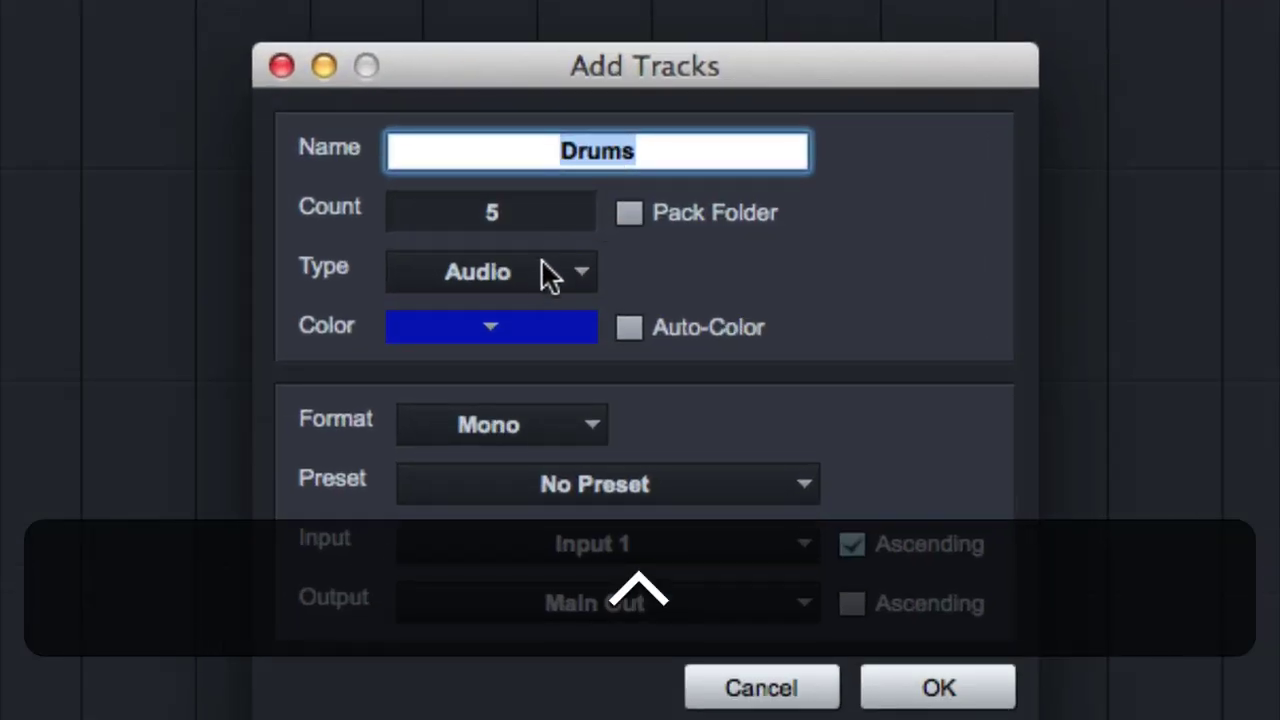
left_click(572, 225)
left_click(661, 222)
left_click(557, 422)
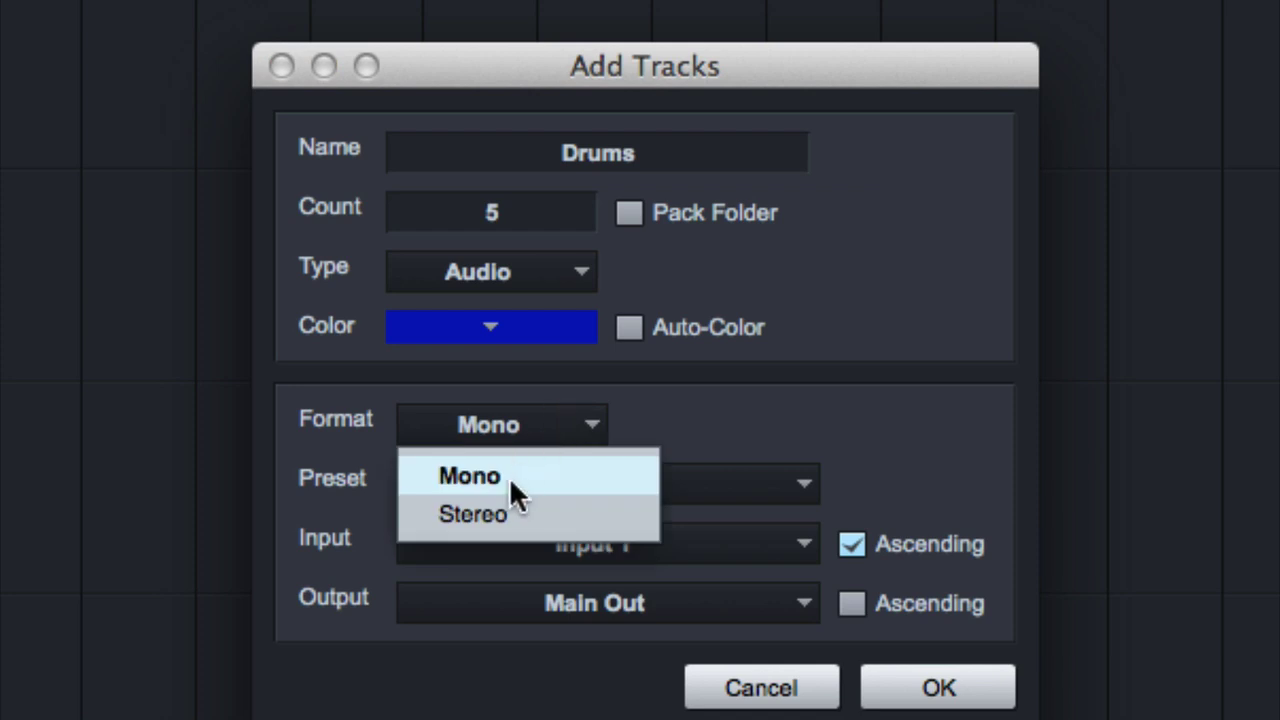
left_click(503, 514)
left_click(706, 543)
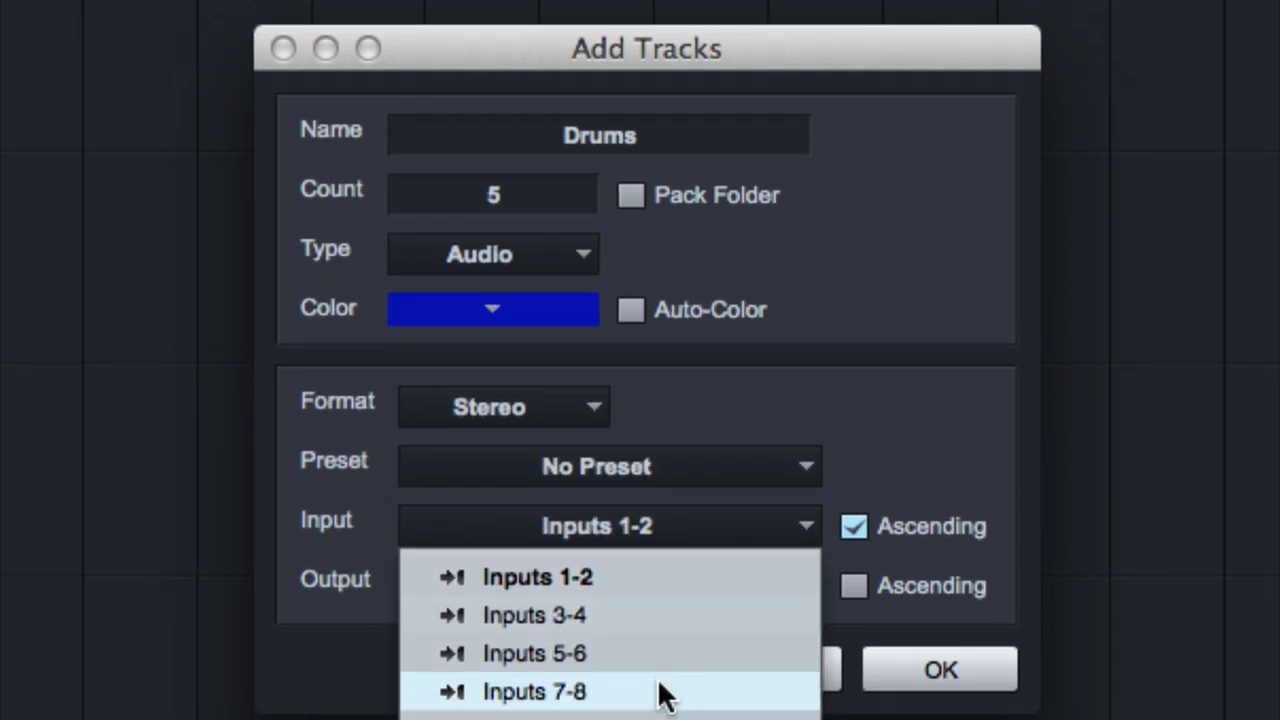
left_click(662, 692)
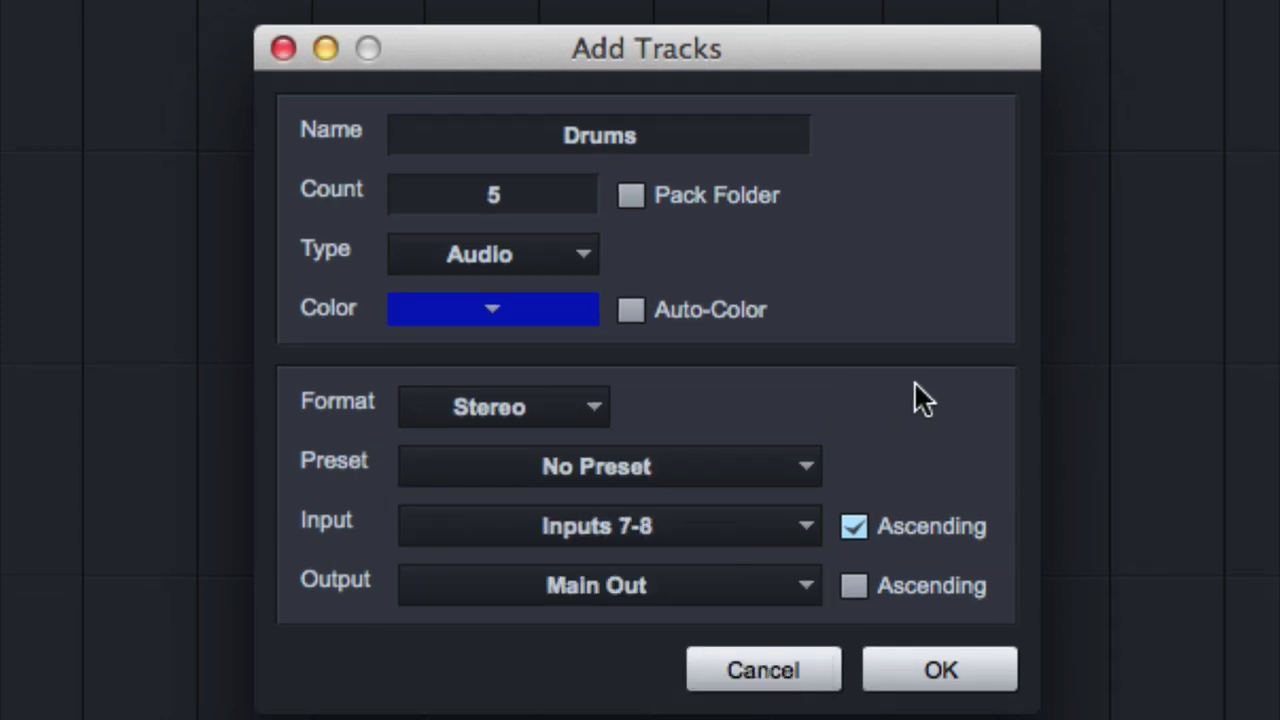
left_click(855, 527)
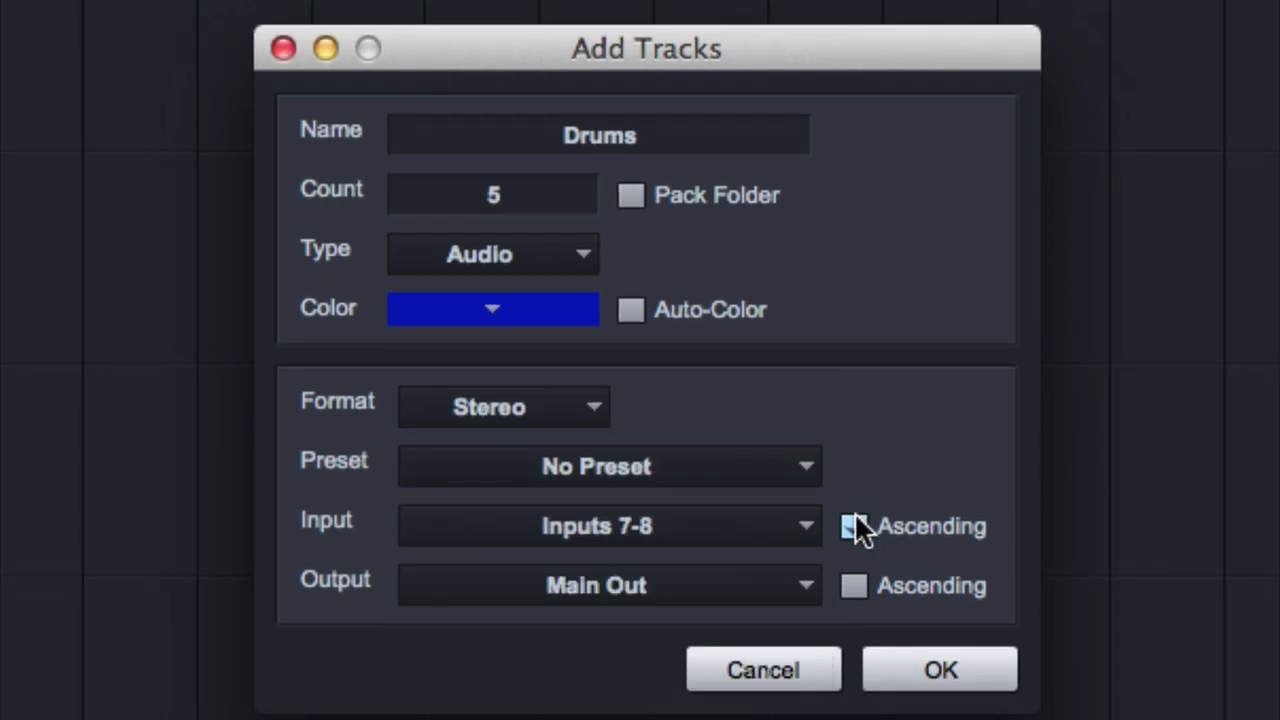
left_click(944, 664)
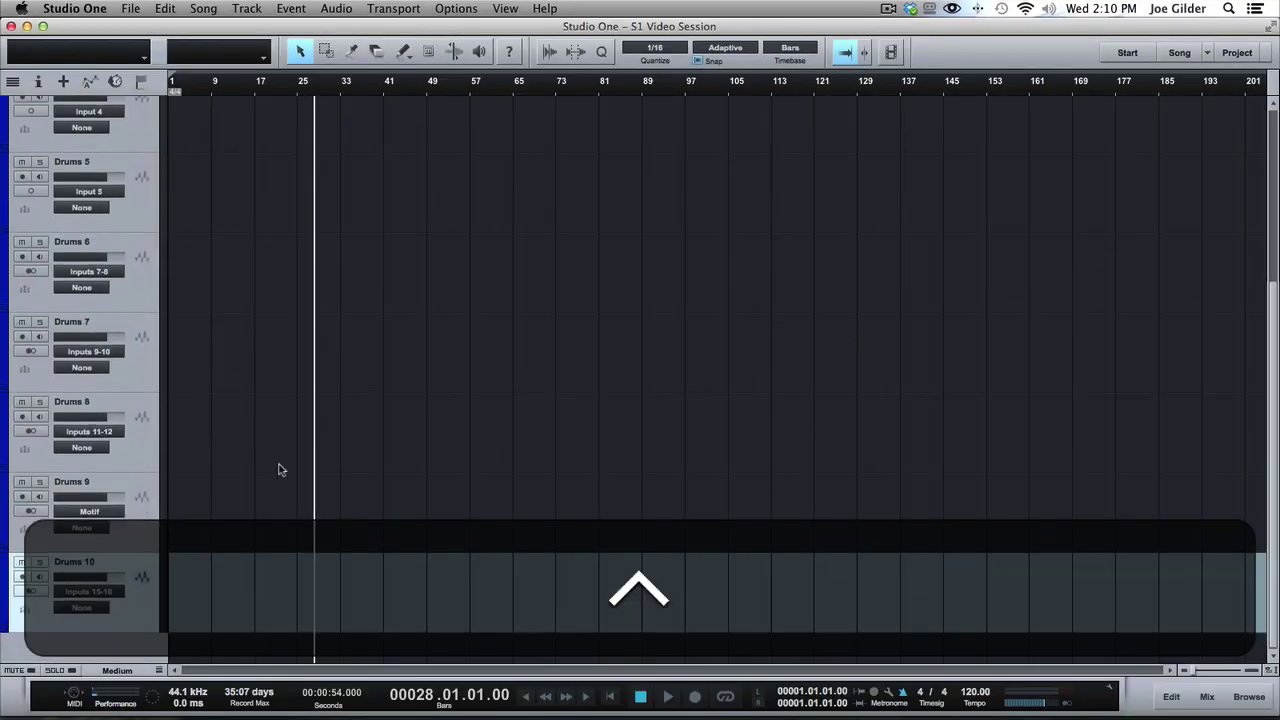
Examine the input assignments and mono or stereo indicators of the Drums tracks, comparing Drums 5, 6 and 9
left_click(147, 521)
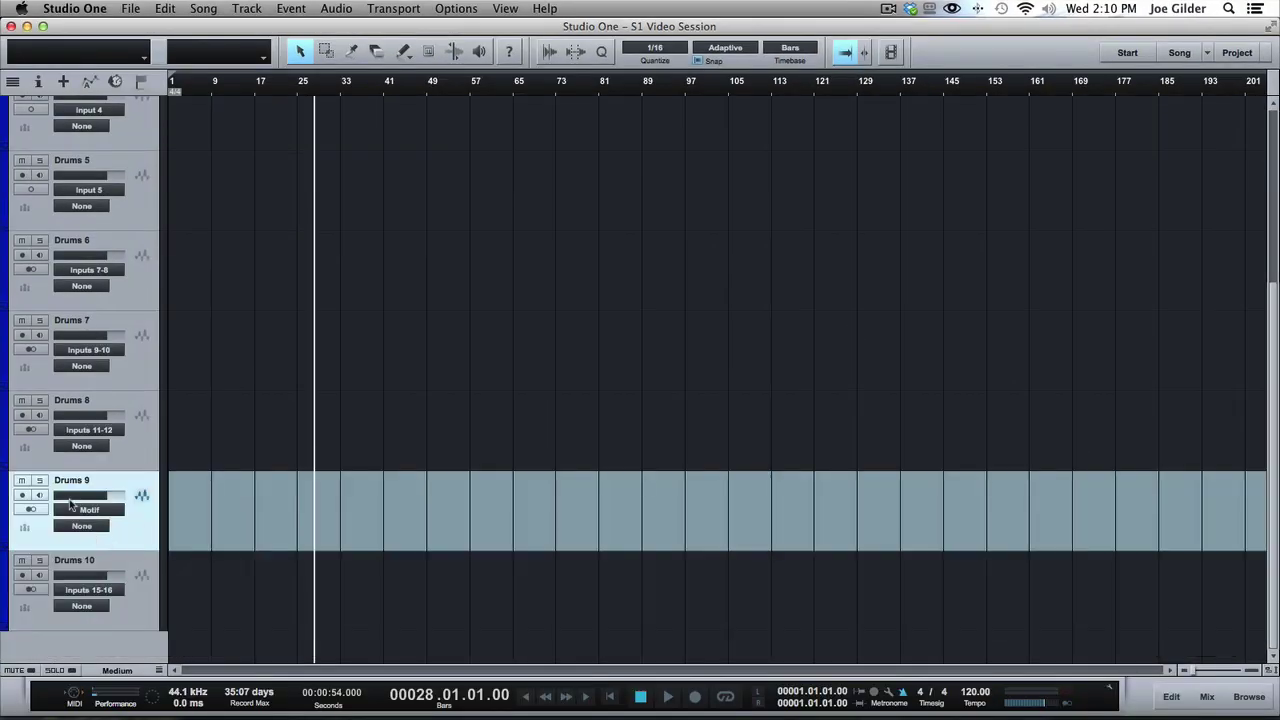
scroll(193, 422, "up", 3)
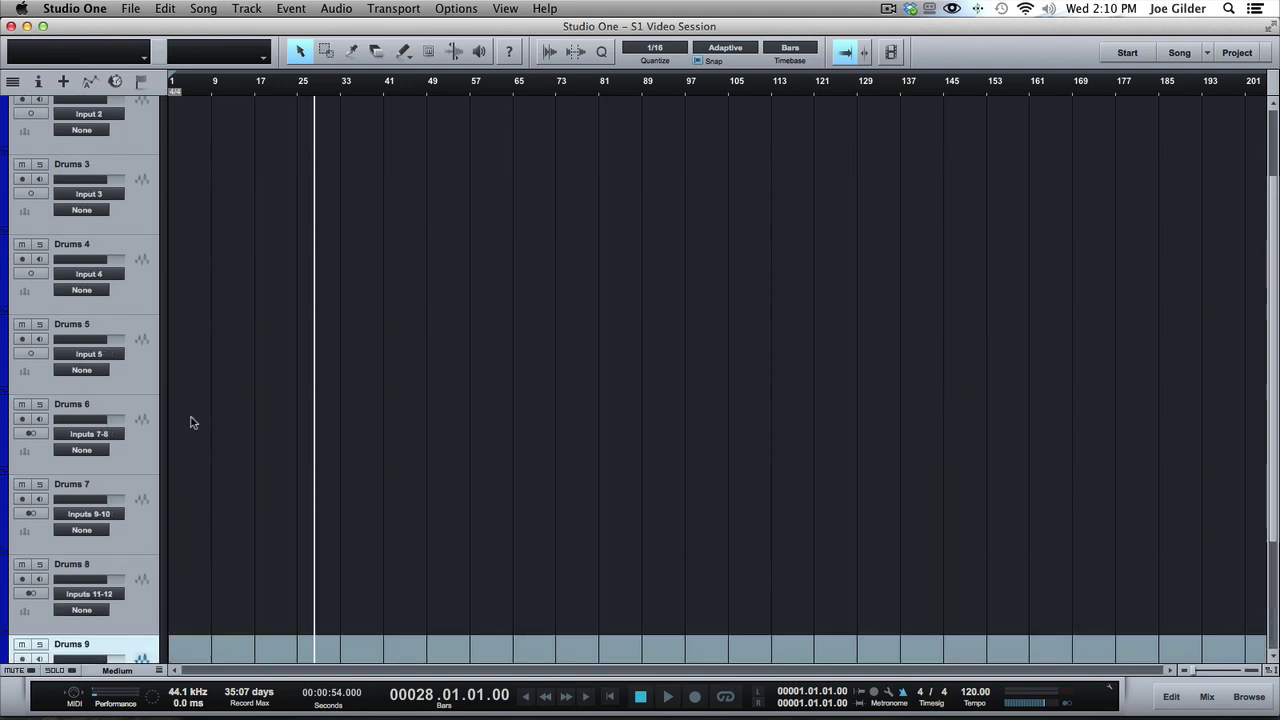
scroll(193, 422, "down", 1)
left_click(123, 361)
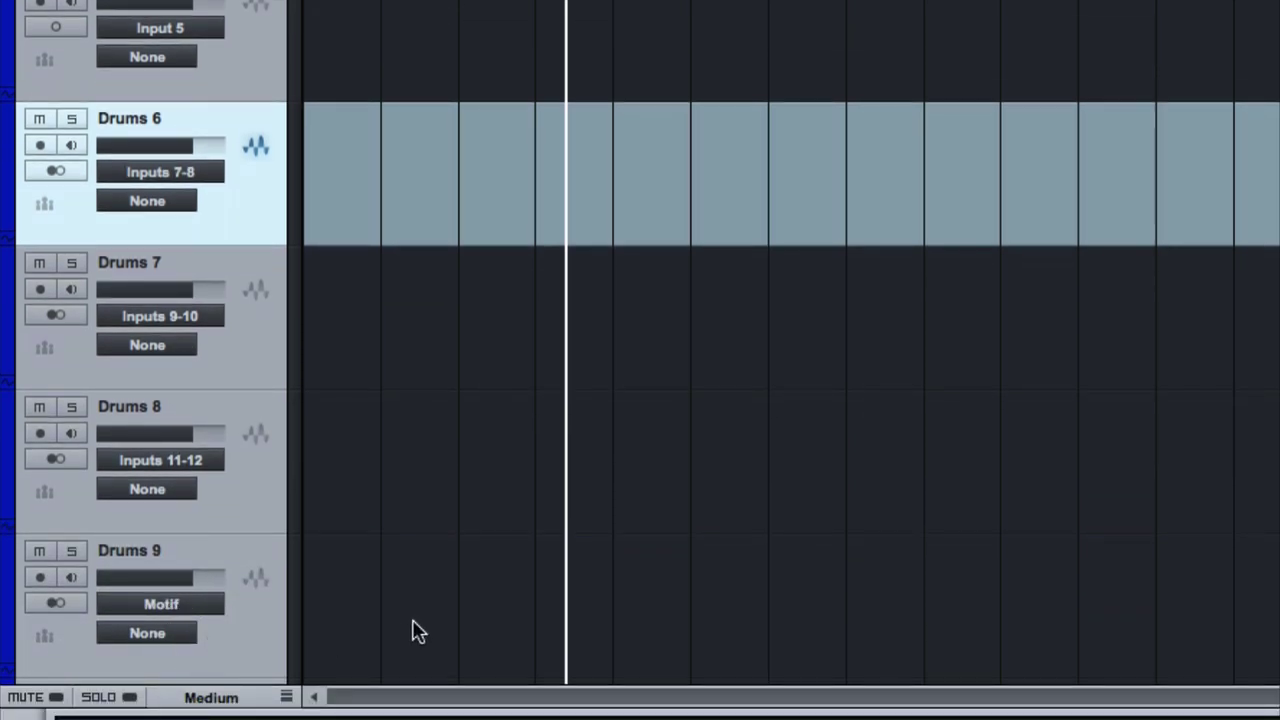
scroll(414, 631, "up", 3)
scroll(414, 631, "up", 1)
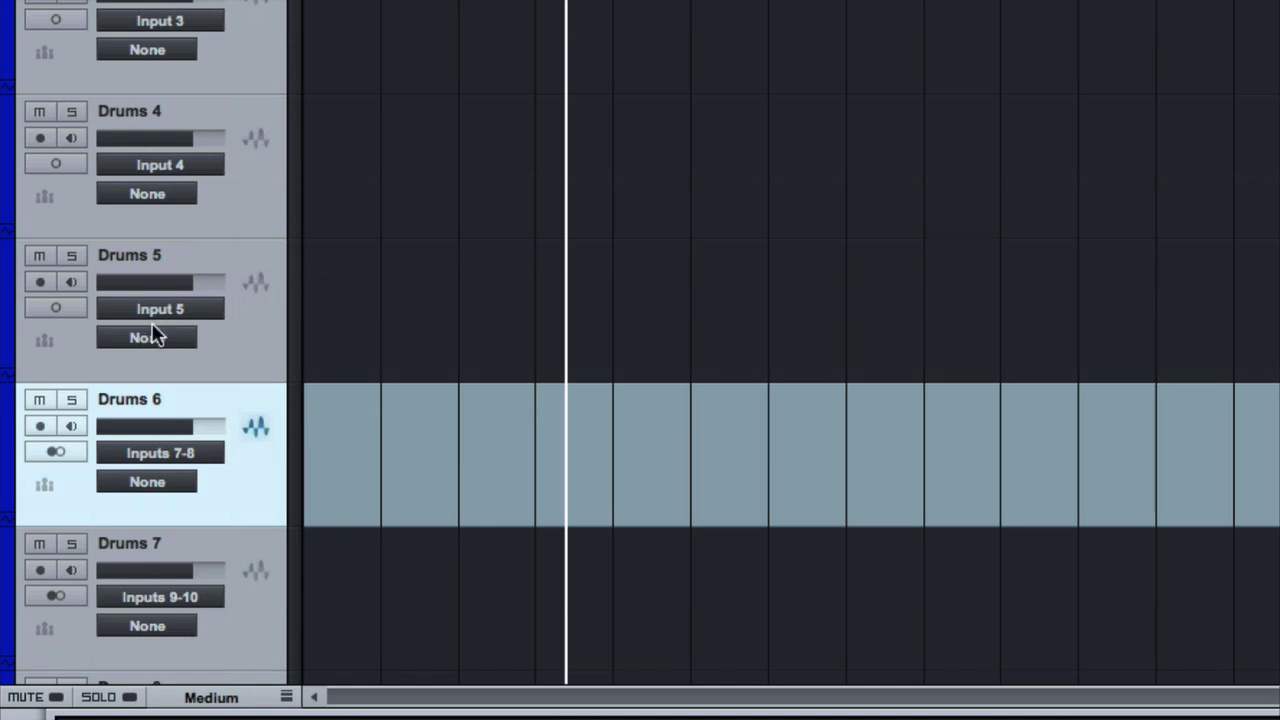
left_click(238, 332)
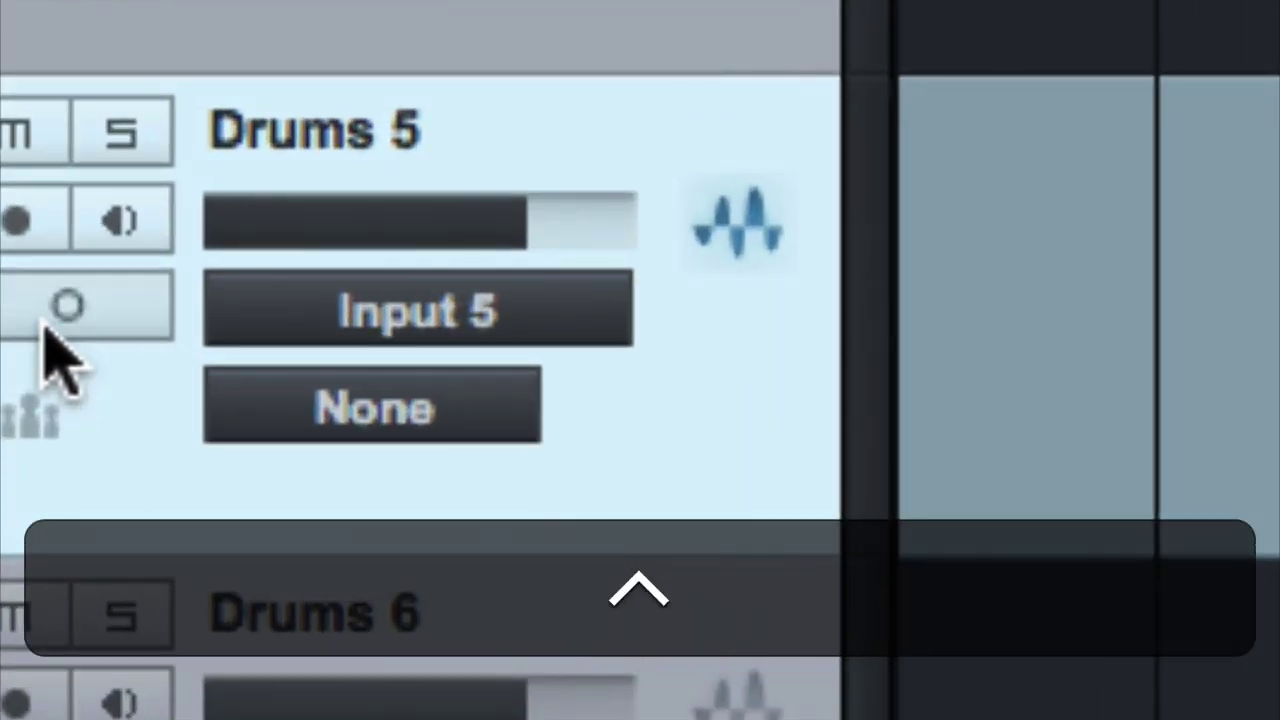
Toggle the Drums 6 track between stereo and mono, finishing with it in stereo on Inputs 7-8
scroll(71, 543, "down", 3)
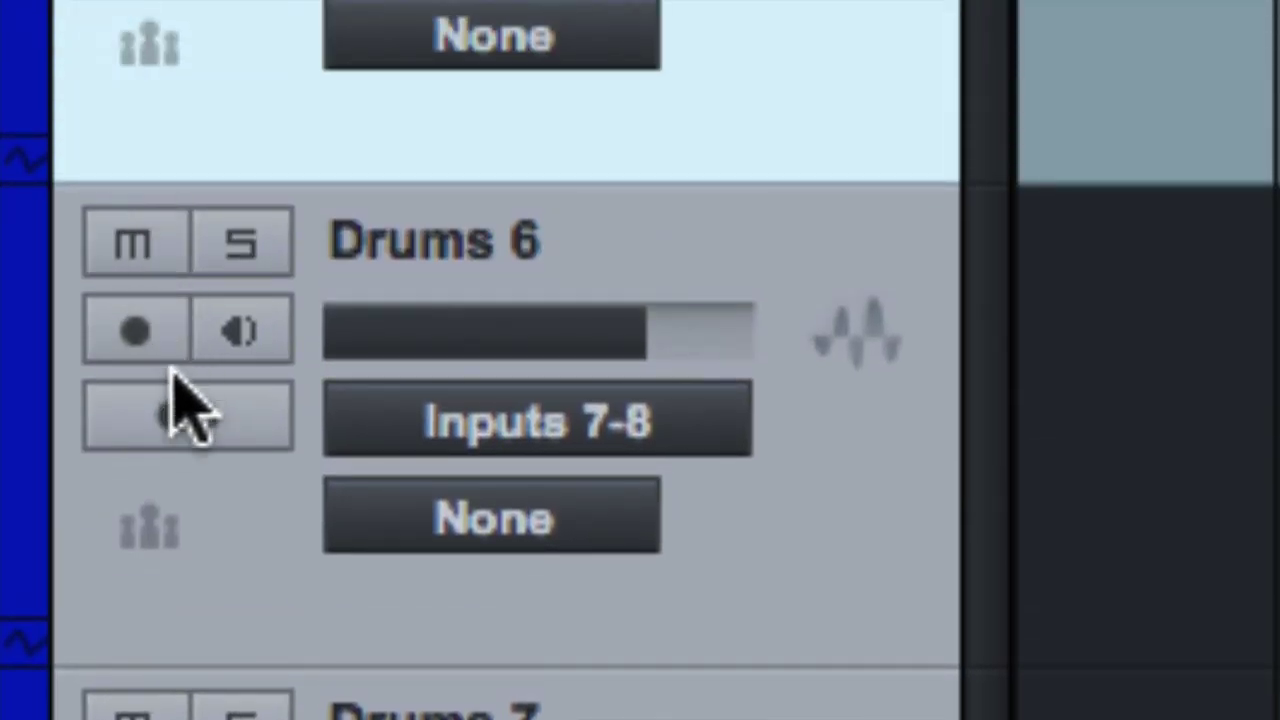
left_click(176, 420)
left_click(177, 410)
left_click(177, 412)
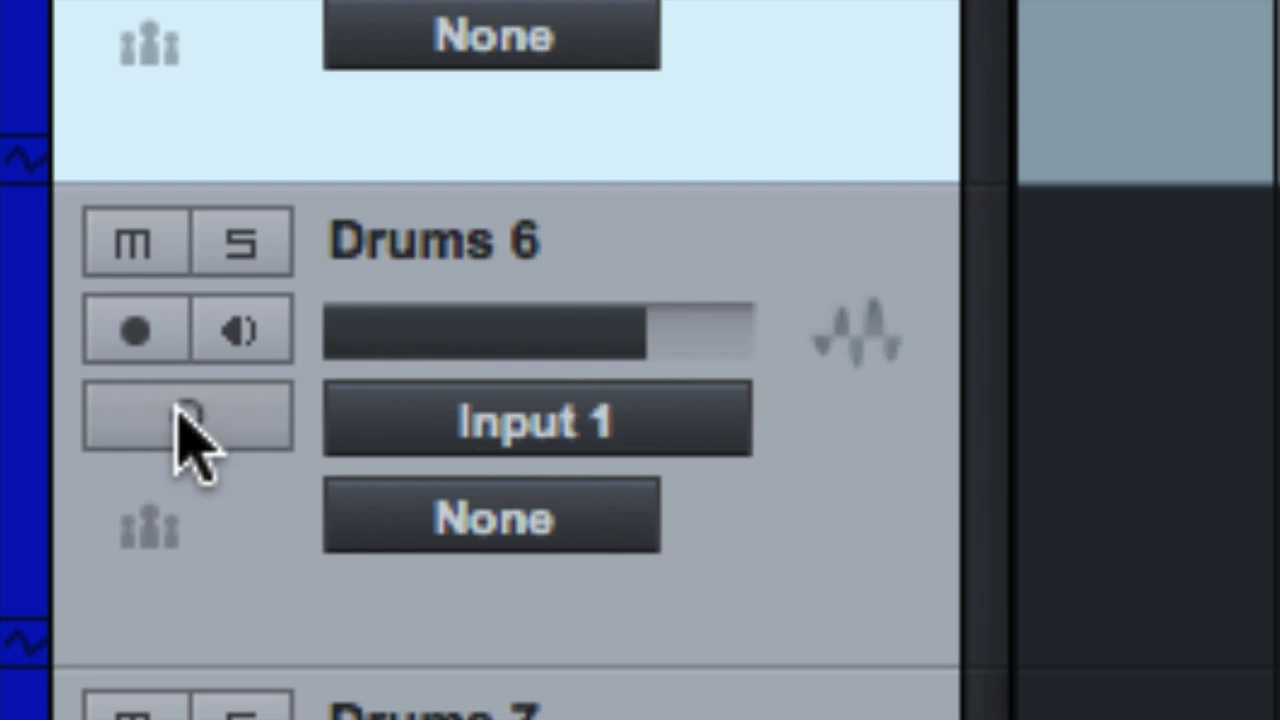
left_click(177, 412)
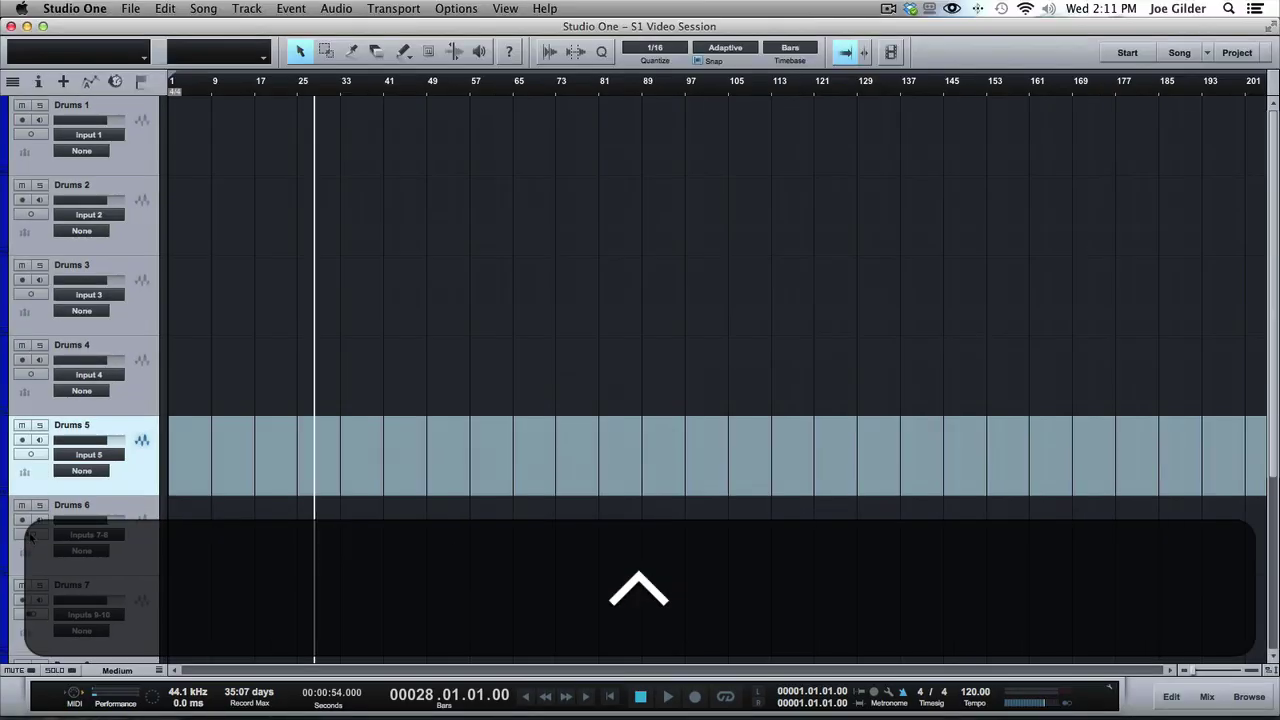
Show the mixer with large, wide channel strips, examine the inputs of the ten Drums channels, and hide the mixer again
key("F3")
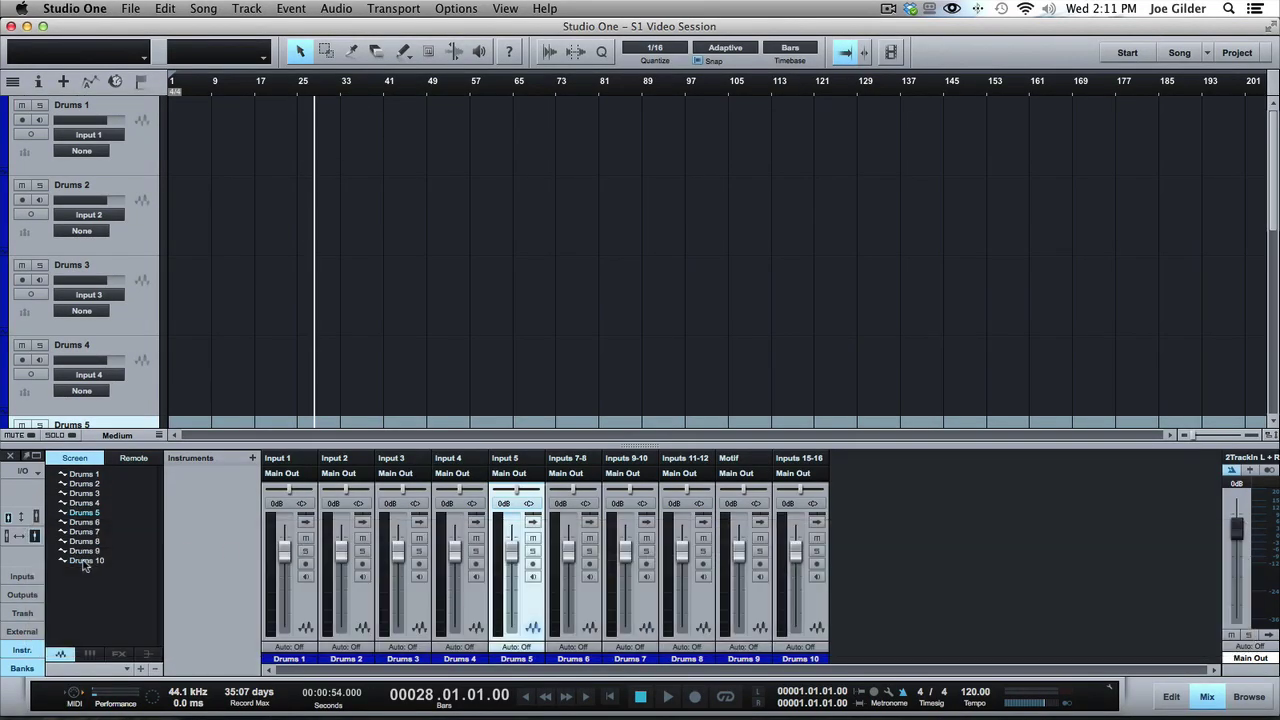
left_click(36, 538)
left_click(22, 538)
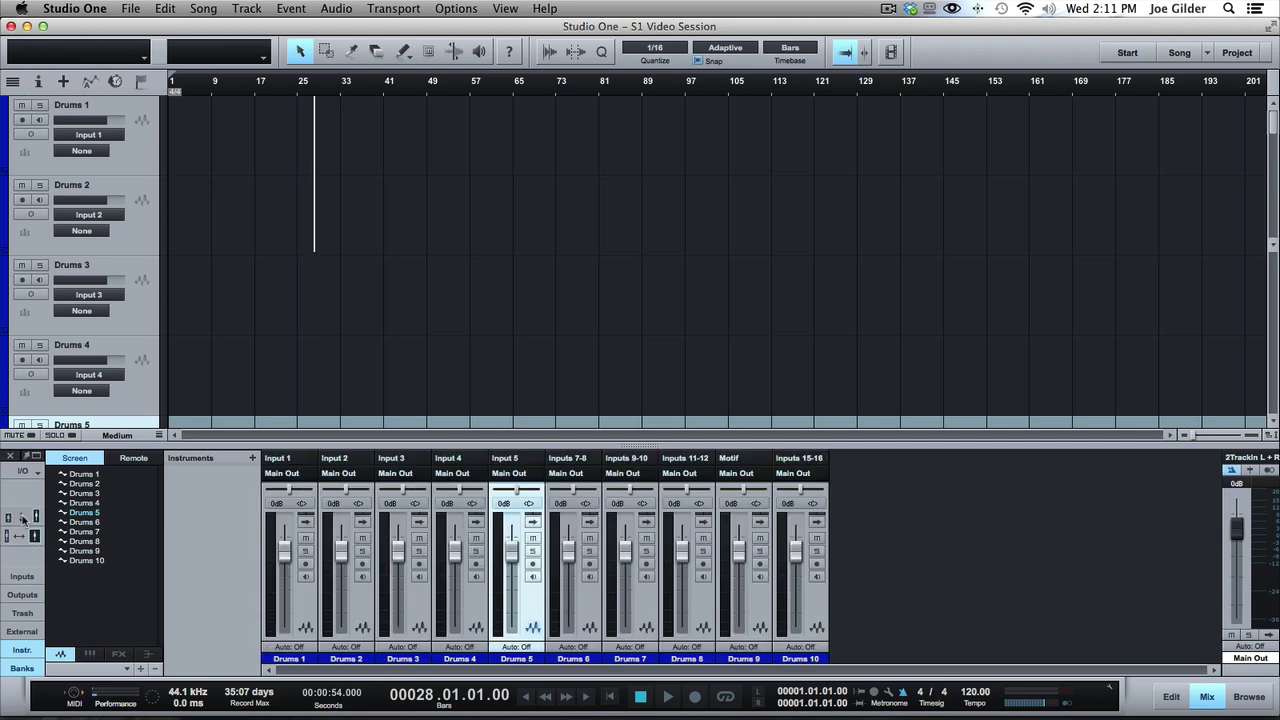
left_click(21, 518)
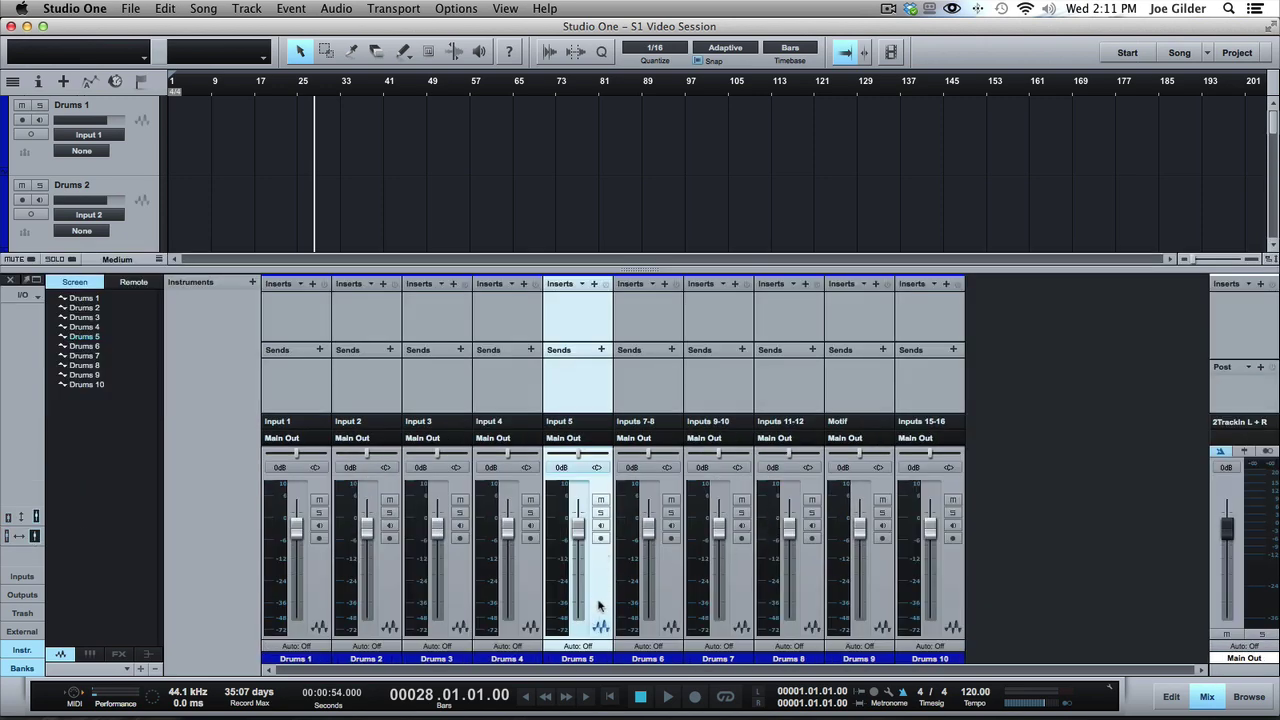
scroll(601, 618, "up", 5)
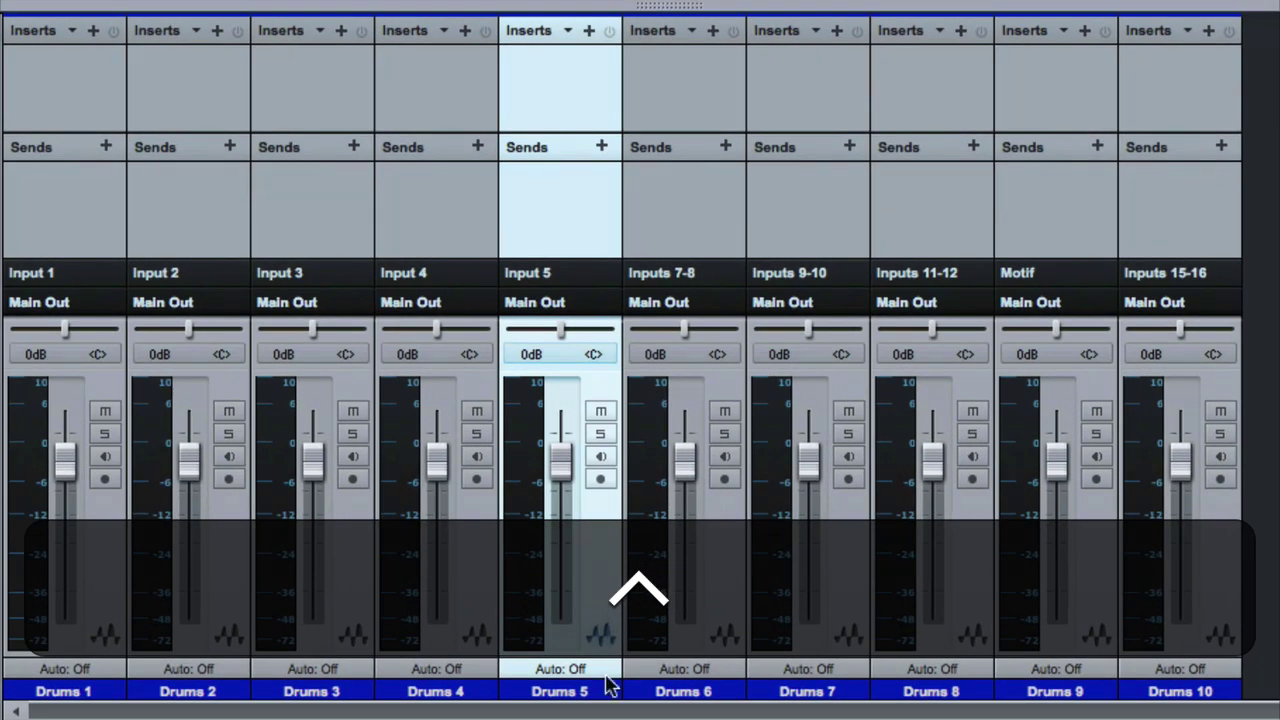
scroll(601, 620, "down", 5)
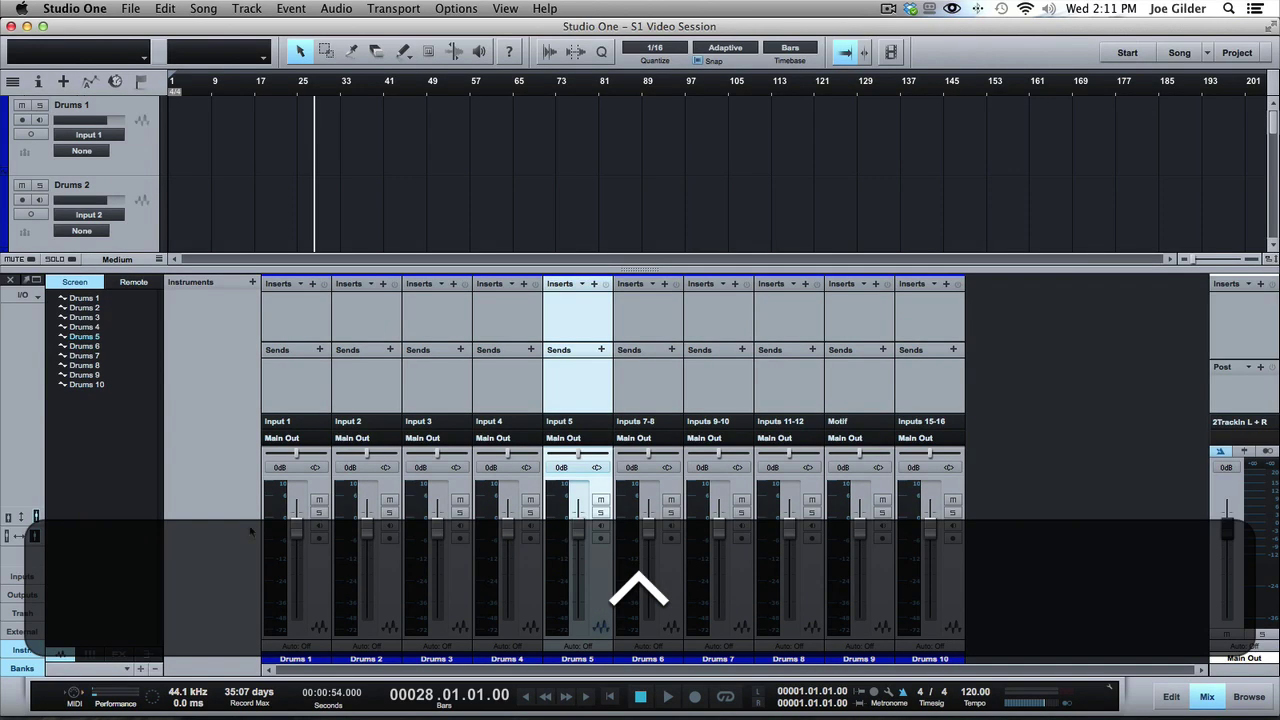
key("F4")
key("F4")
key("F3")
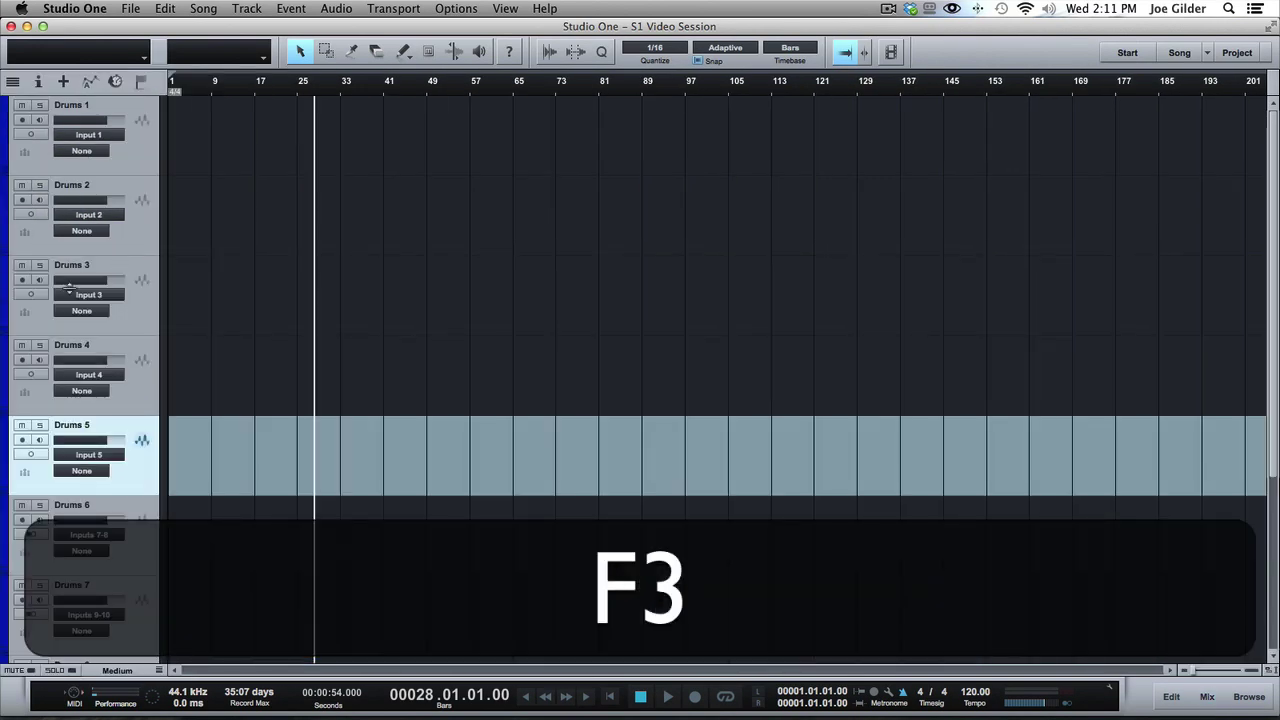
Toggle the Drums 5 track between mono and stereo, finishing with it in mono on Input 5
left_click(39, 458)
left_click(39, 458)
left_click(39, 458)
left_click(39, 458)
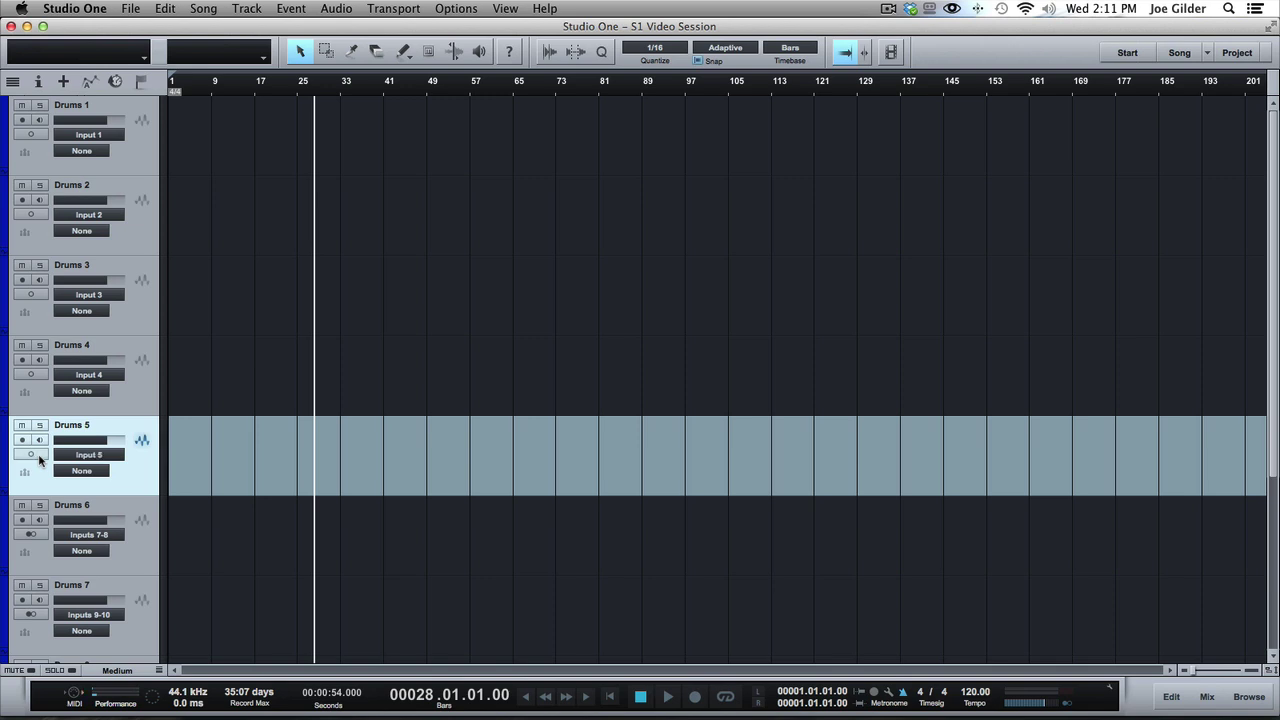
left_click(149, 377)
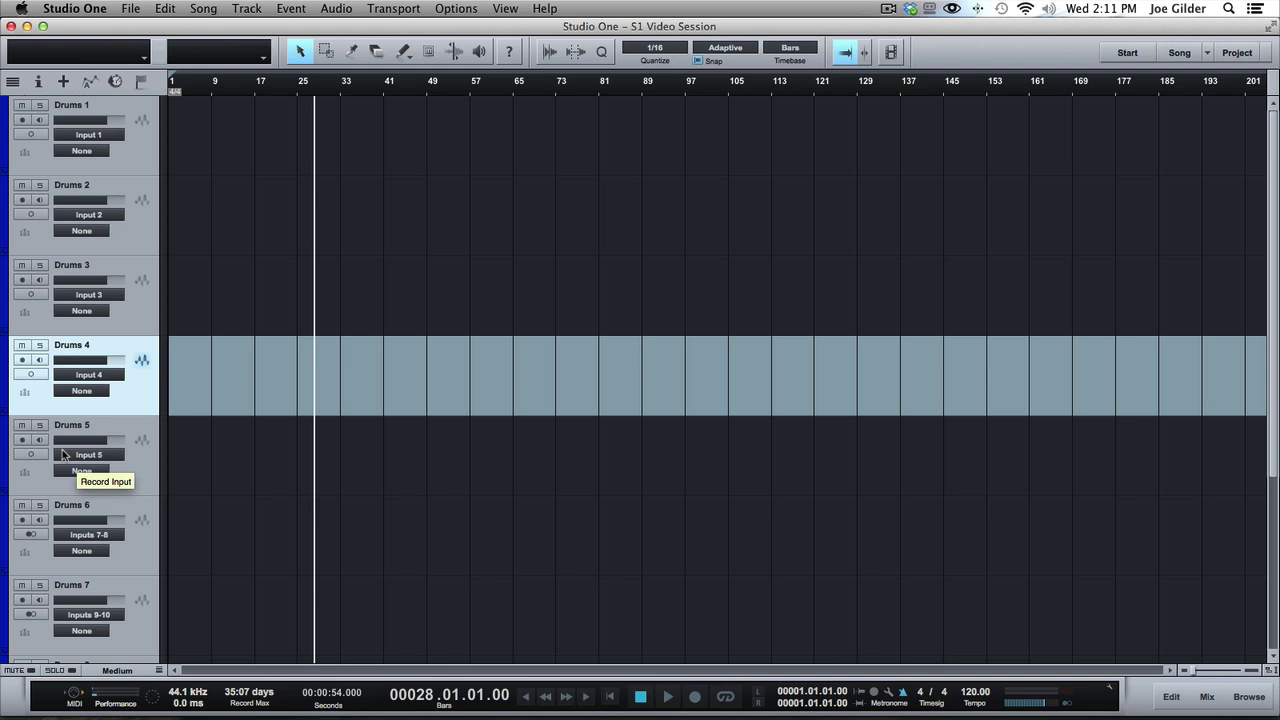
Shrink the track height to Tiny and select all the tracks from Drums 1 to Drums 10
left_click(149, 128)
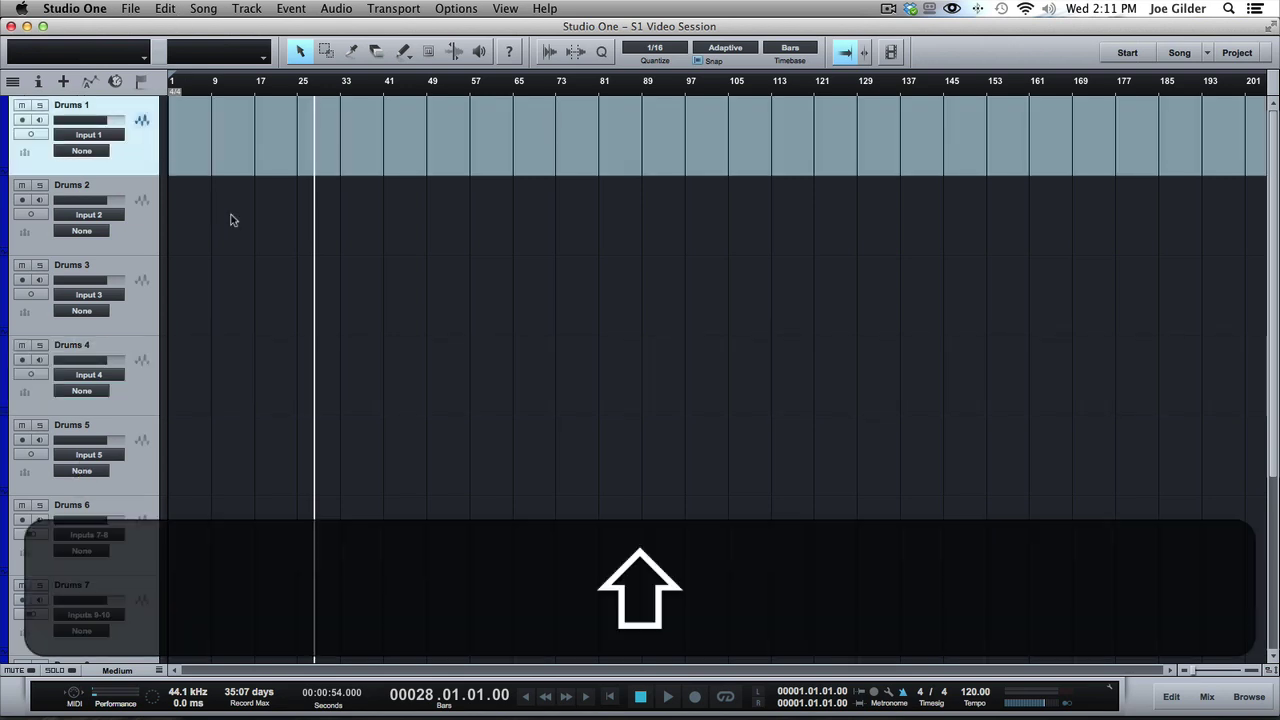
scroll(231, 219, "down", 5)
scroll(231, 217, "down", 4)
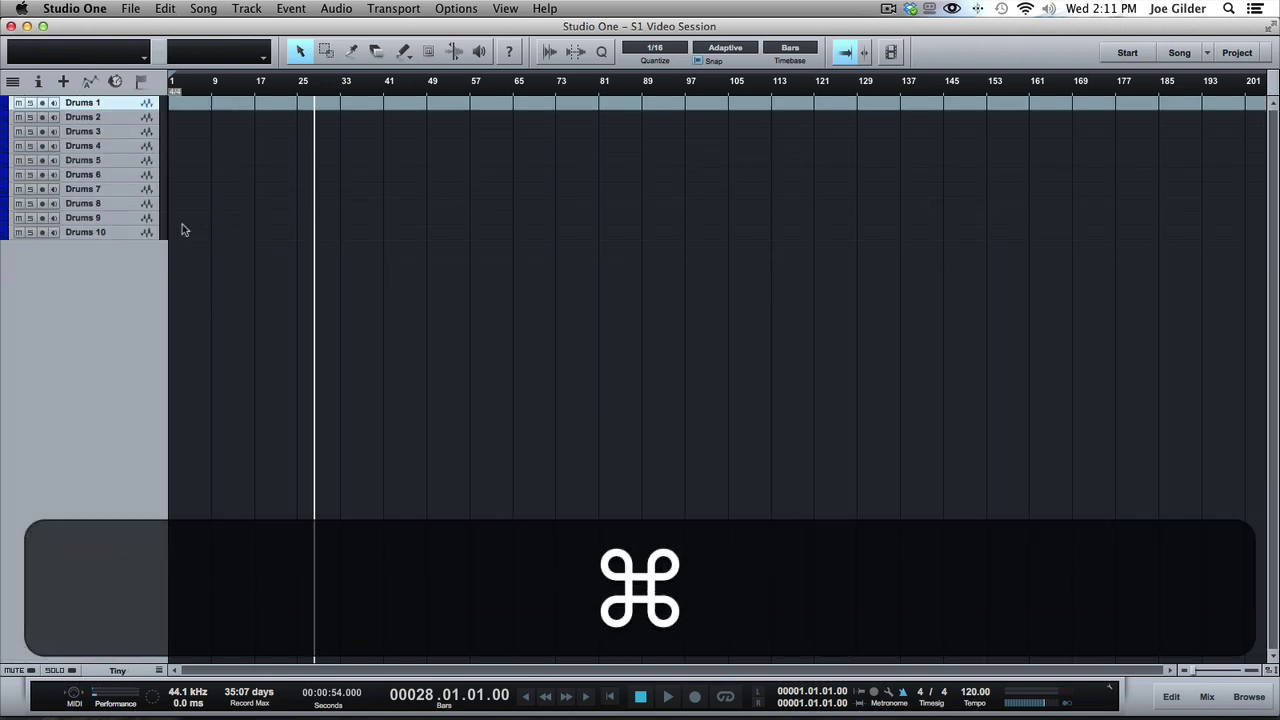
left_click(140, 232, "shift")
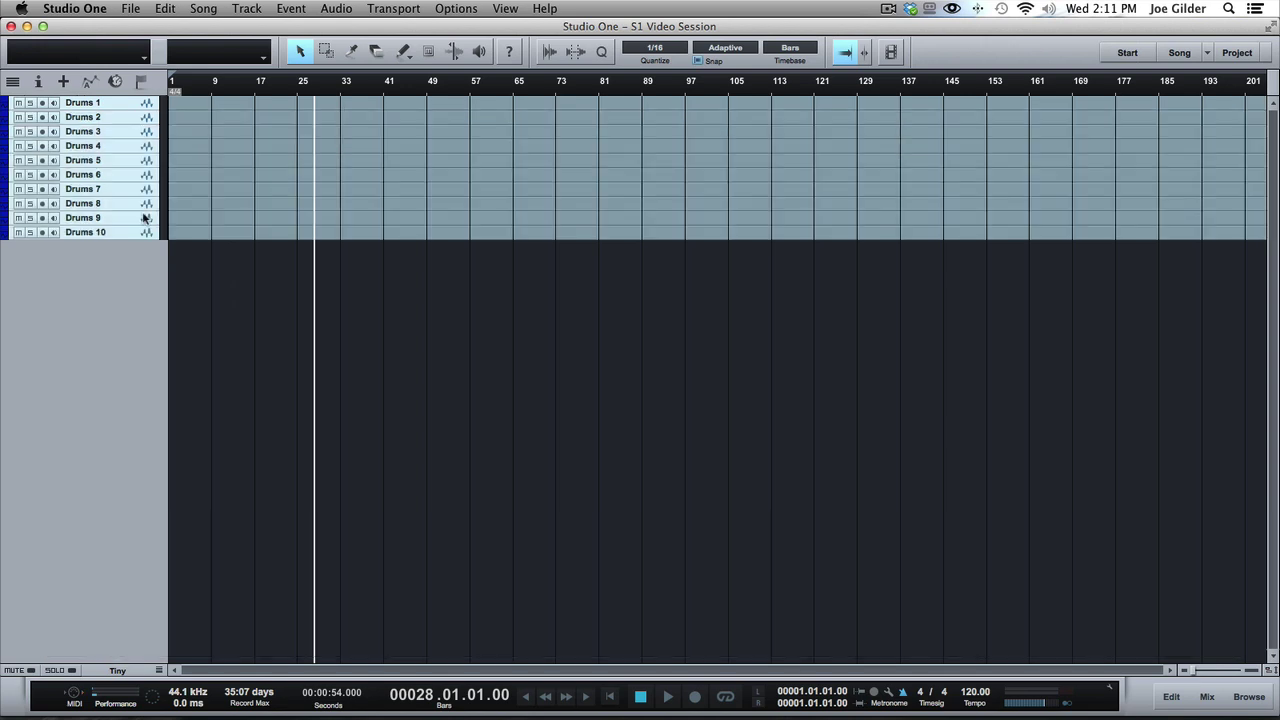
Remove all Drums tracks in two batches, Drums 1 to 6 and Drums 7 to 10
left_click(146, 176)
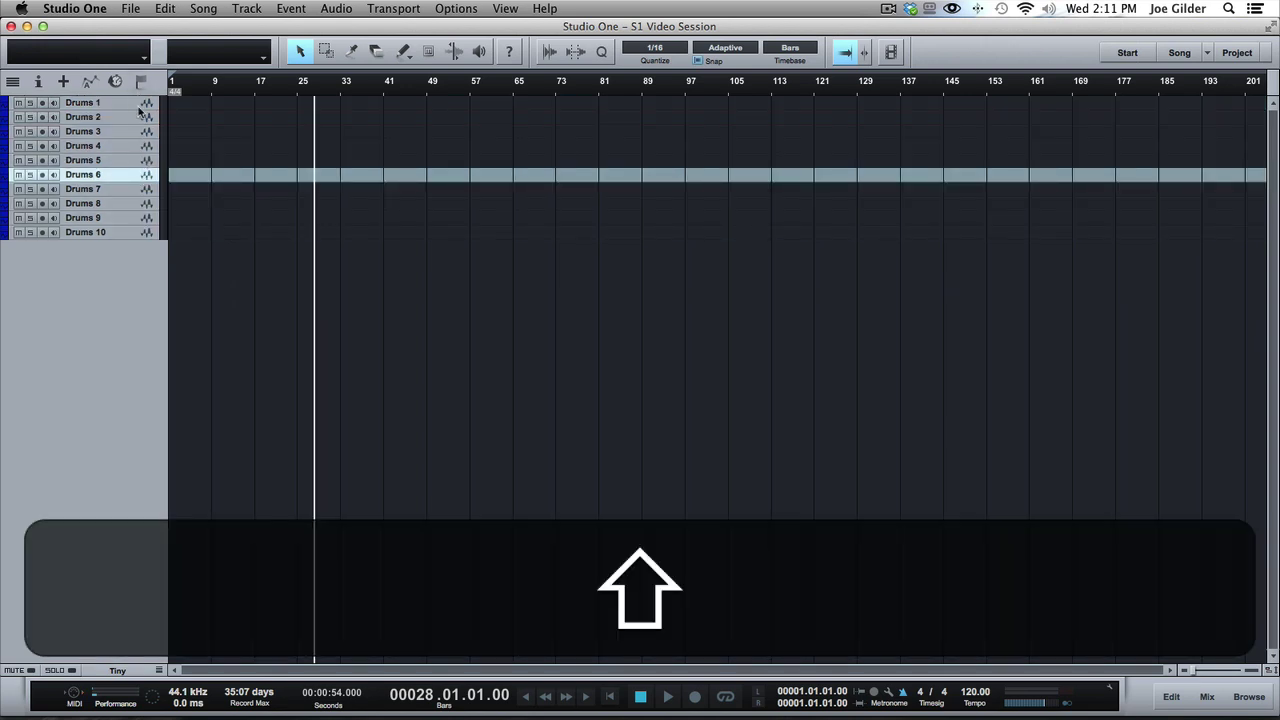
left_click(140, 103, "shift")
key("shift+t")
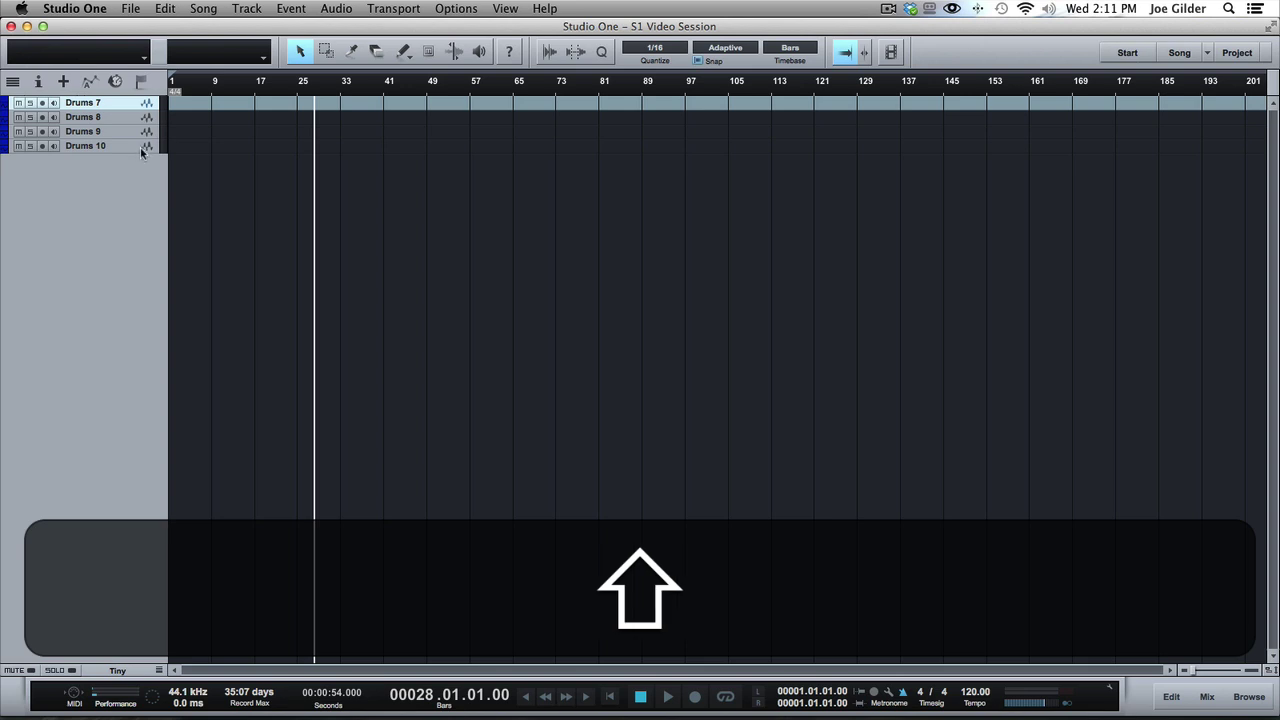
left_click(141, 147, "shift")
key("shift+t")
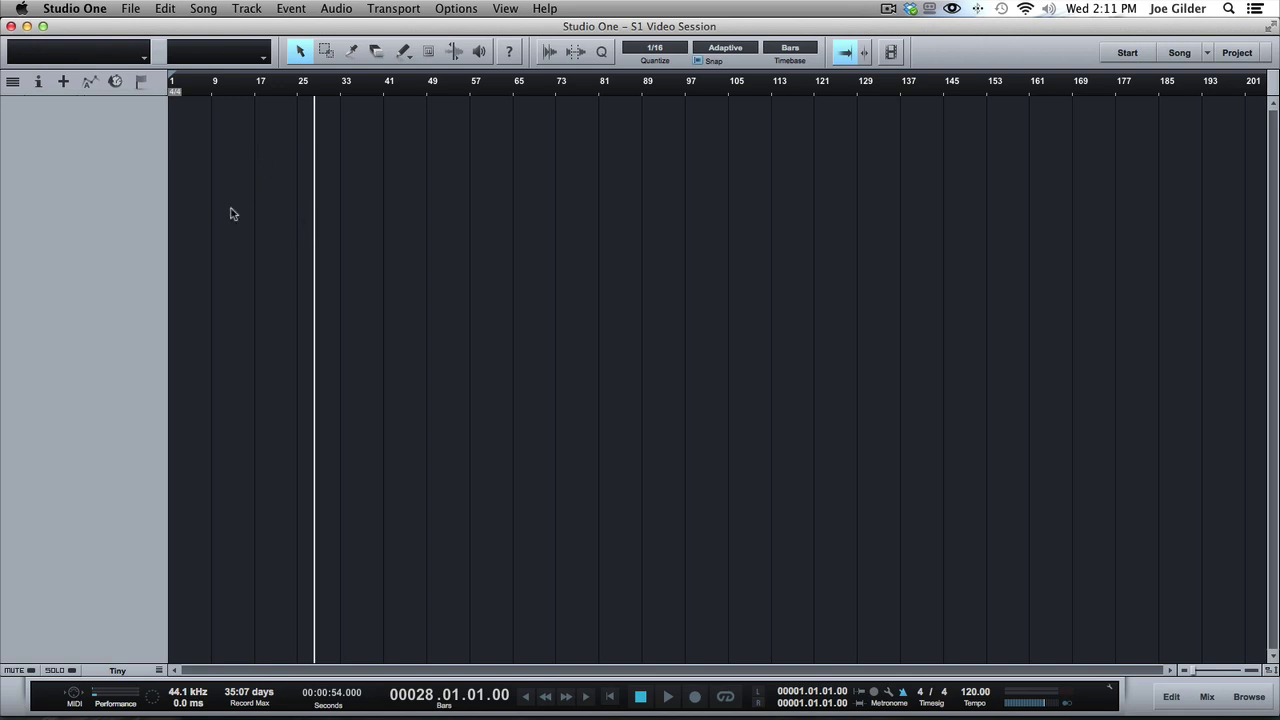
Open the Add Tracks dialog, examine its name, count, format and input settings up close, and cancel it
key("t")
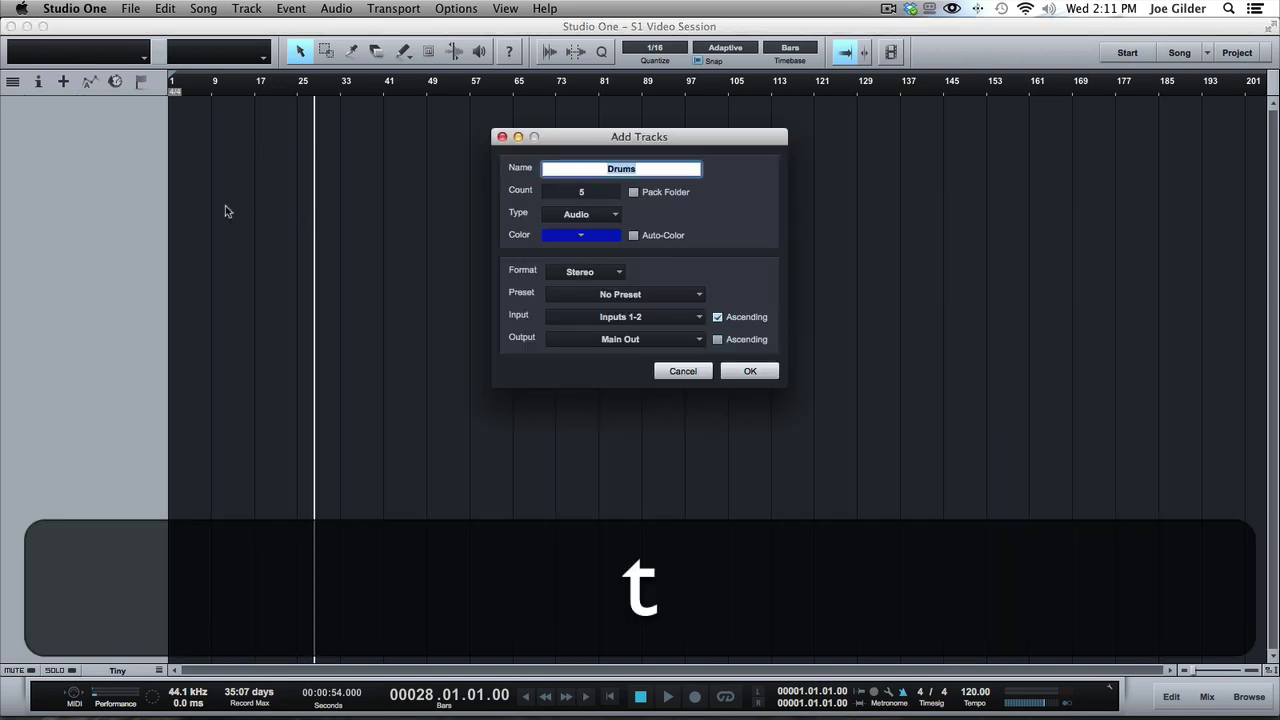
scroll(677, 290, "up", 5)
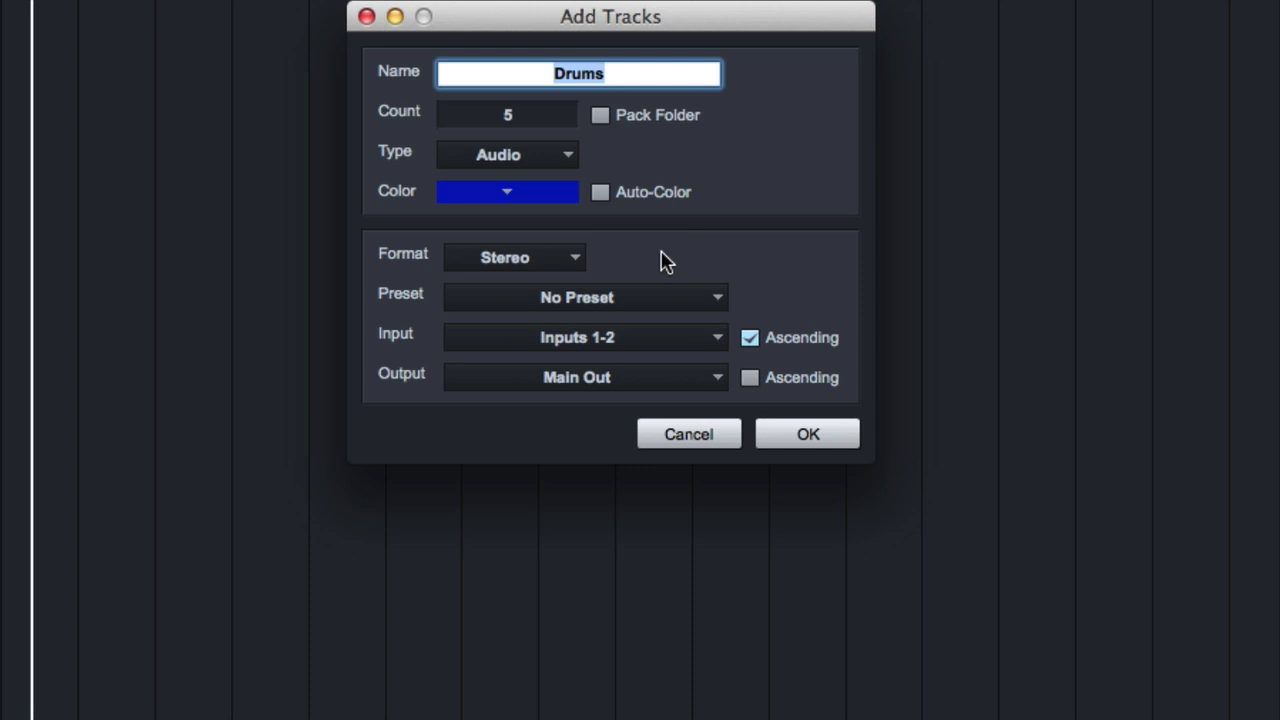
left_click(654, 434)
scroll(566, 451, "down", 5)
scroll(170, 430, "down", 3)
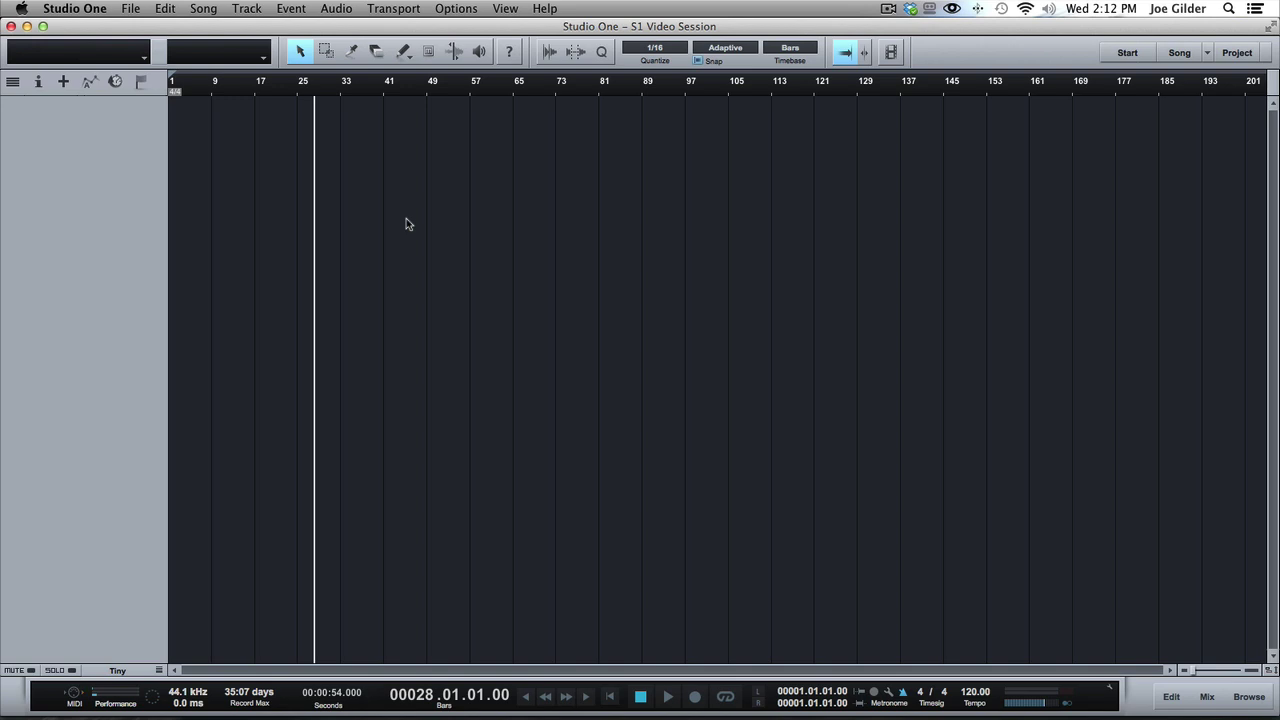
Add eight audio tracks named BGV, choosing the track format and the record input for them
type("t")
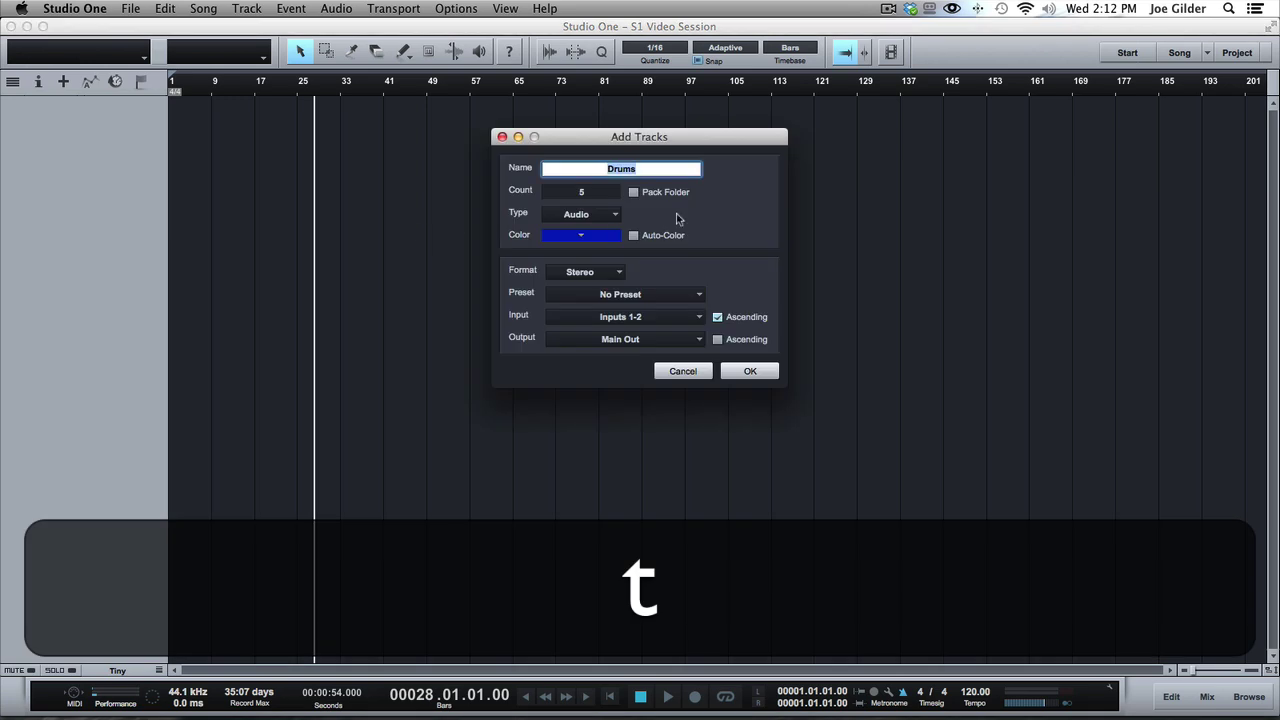
type("BGV")
key("shift+Tab")
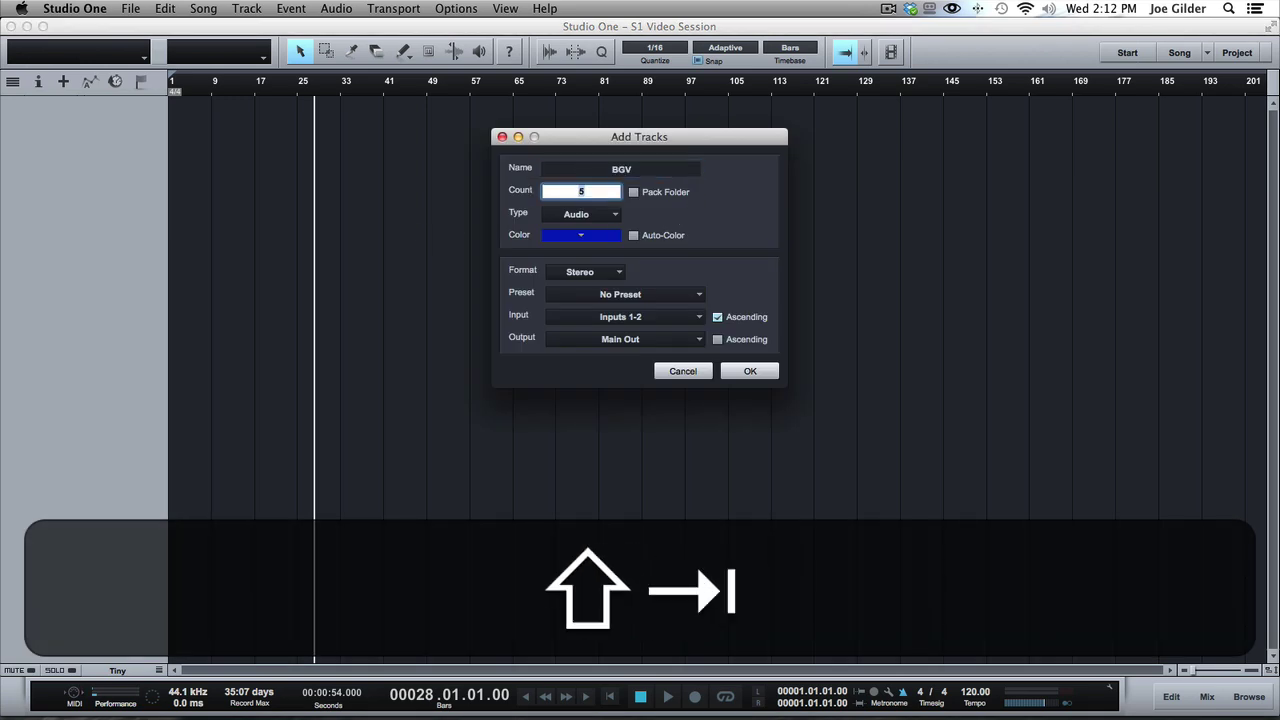
type("8")
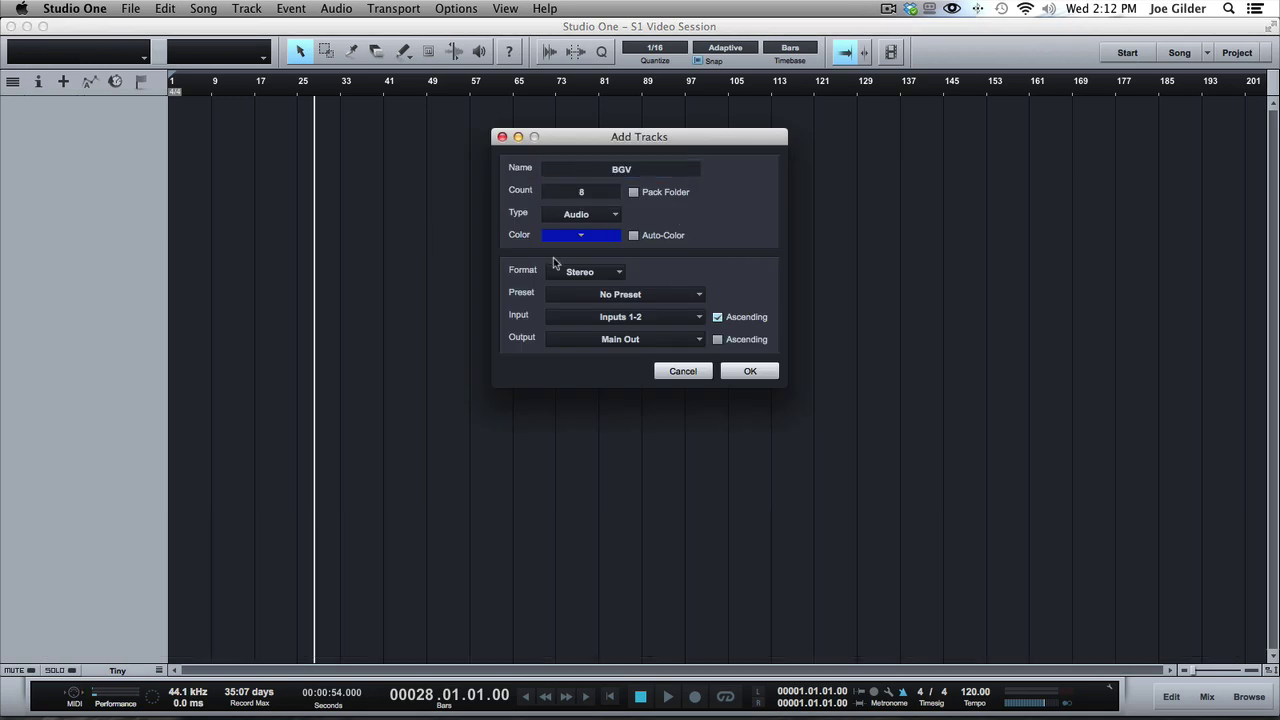
left_click(557, 271)
left_click(572, 291)
left_click(608, 316)
left_click(609, 356)
left_click(749, 370)
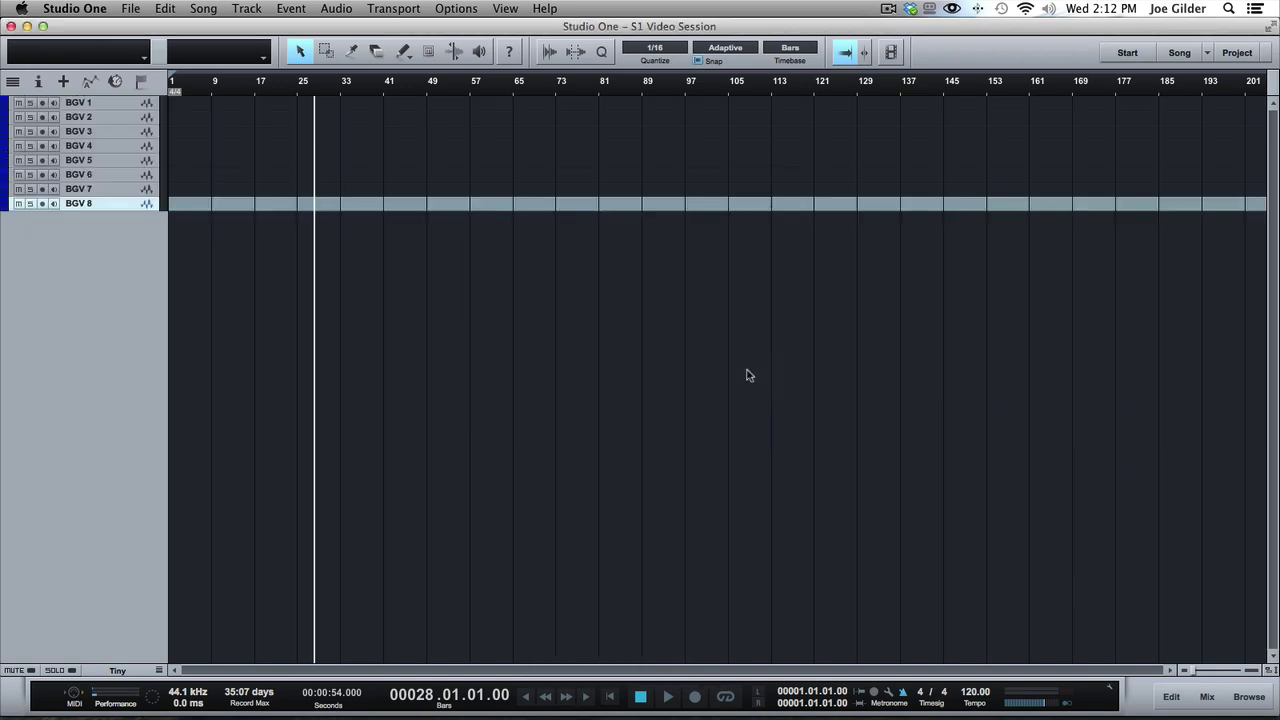
Toggle record arming on the BGV 1 track on and off, and remove all eight BGV tracks
left_click(43, 104)
left_click(43, 104)
left_click(106, 110, "shift")
key("shift+t")
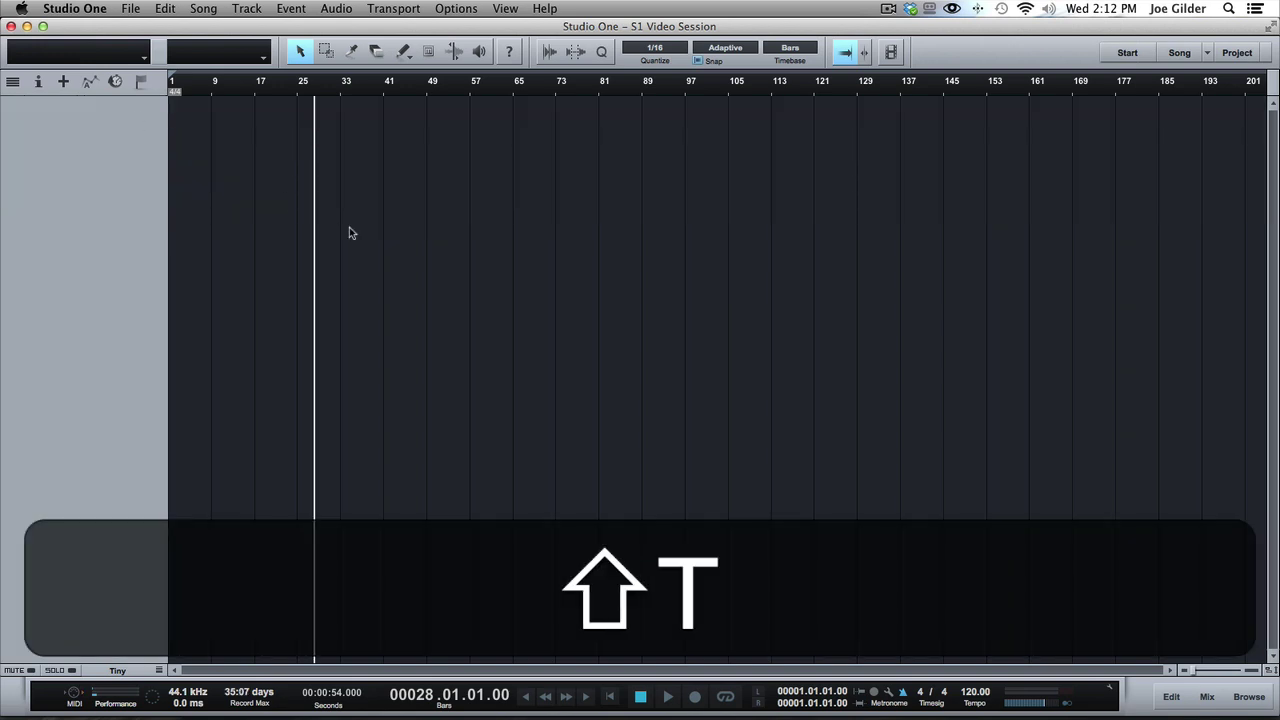